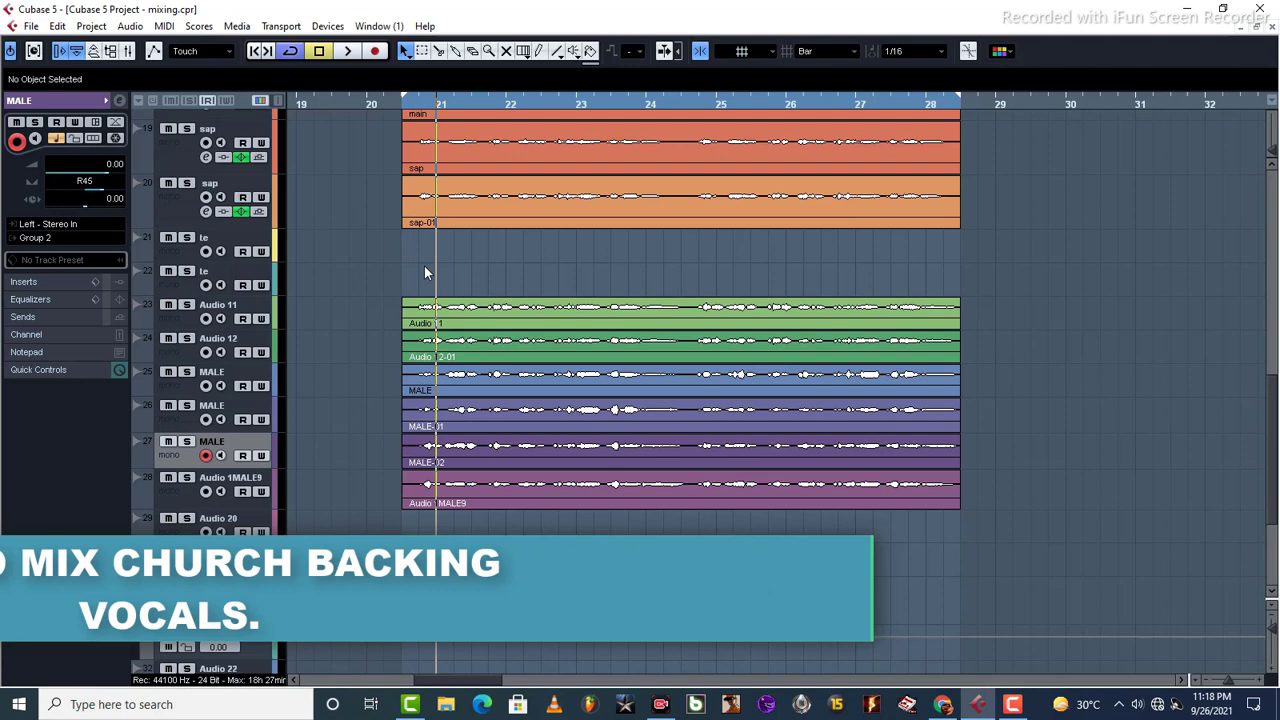
Pan the first sap backing vocal track to the left
scroll(425, 300, "up", 5)
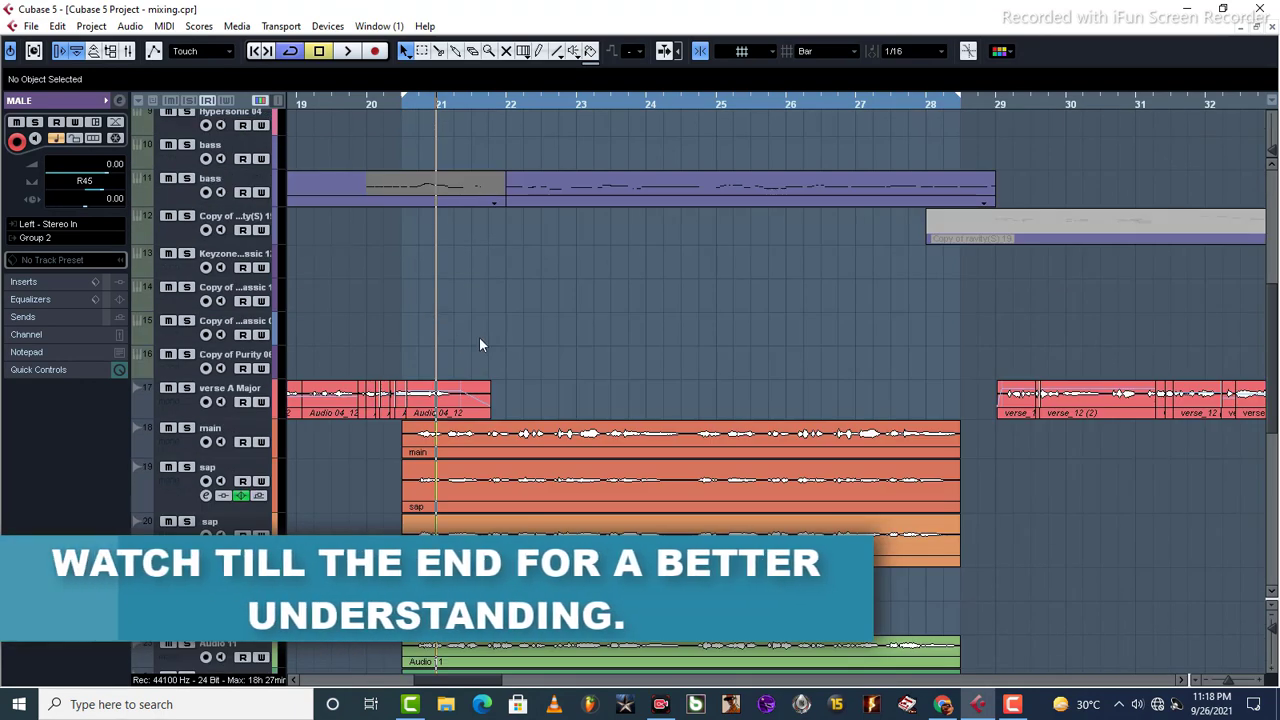
scroll(480, 342, "down", 5)
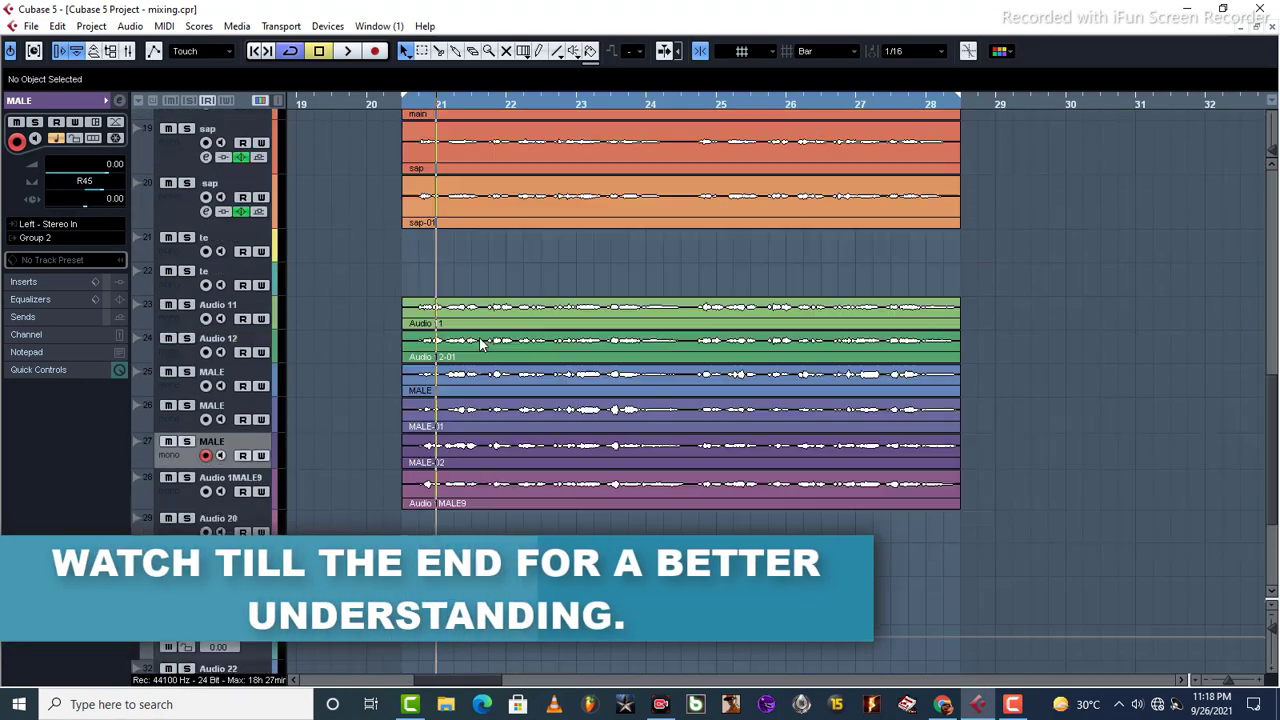
scroll(480, 342, "up", 2)
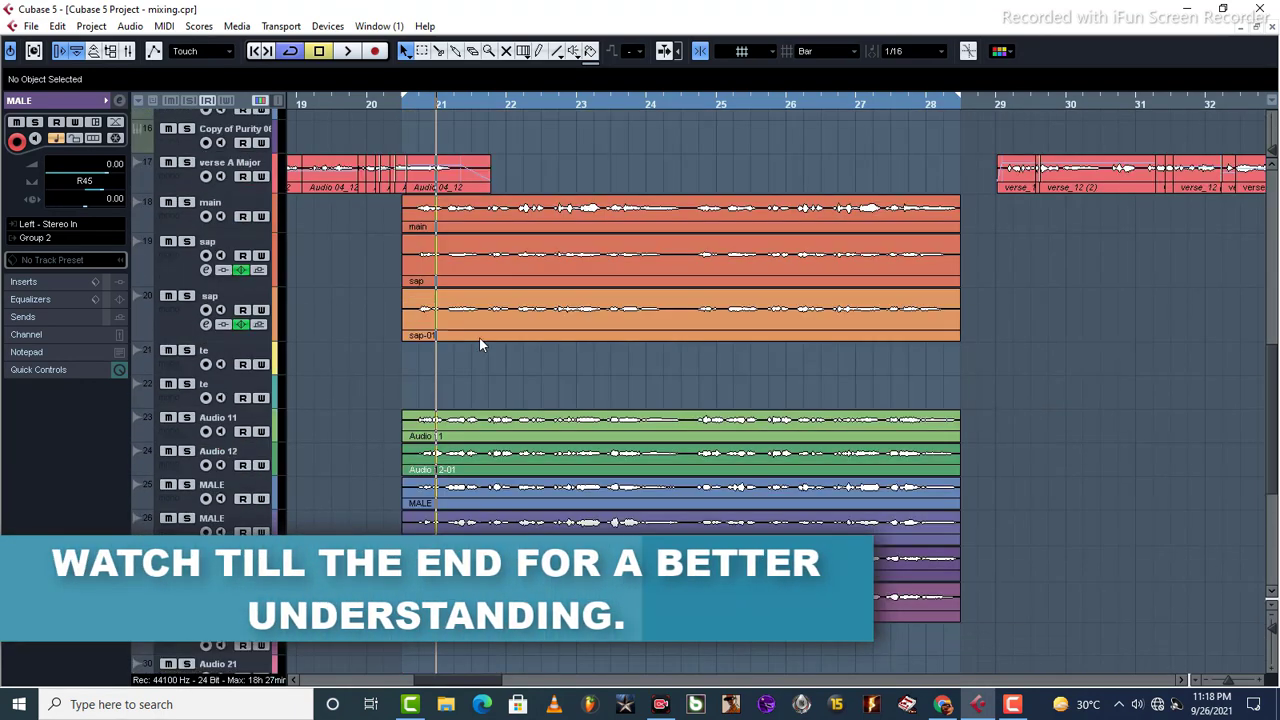
left_click(321, 220)
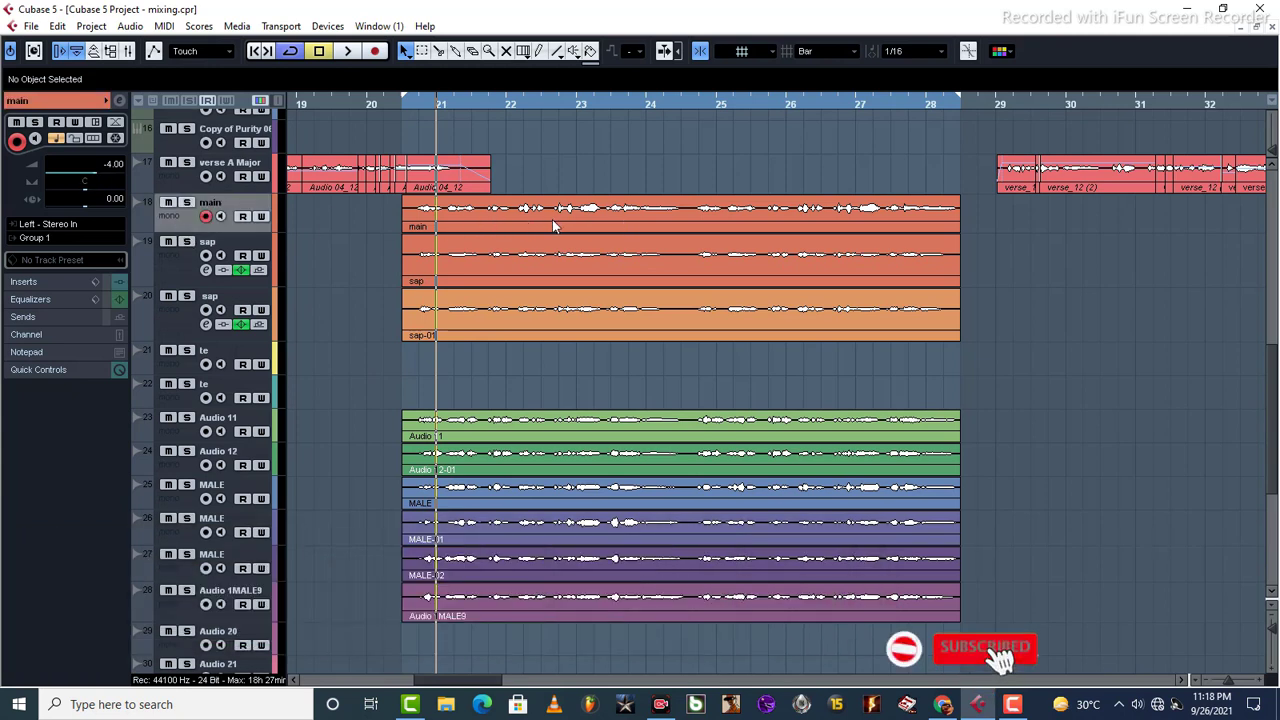
left_click(176, 263)
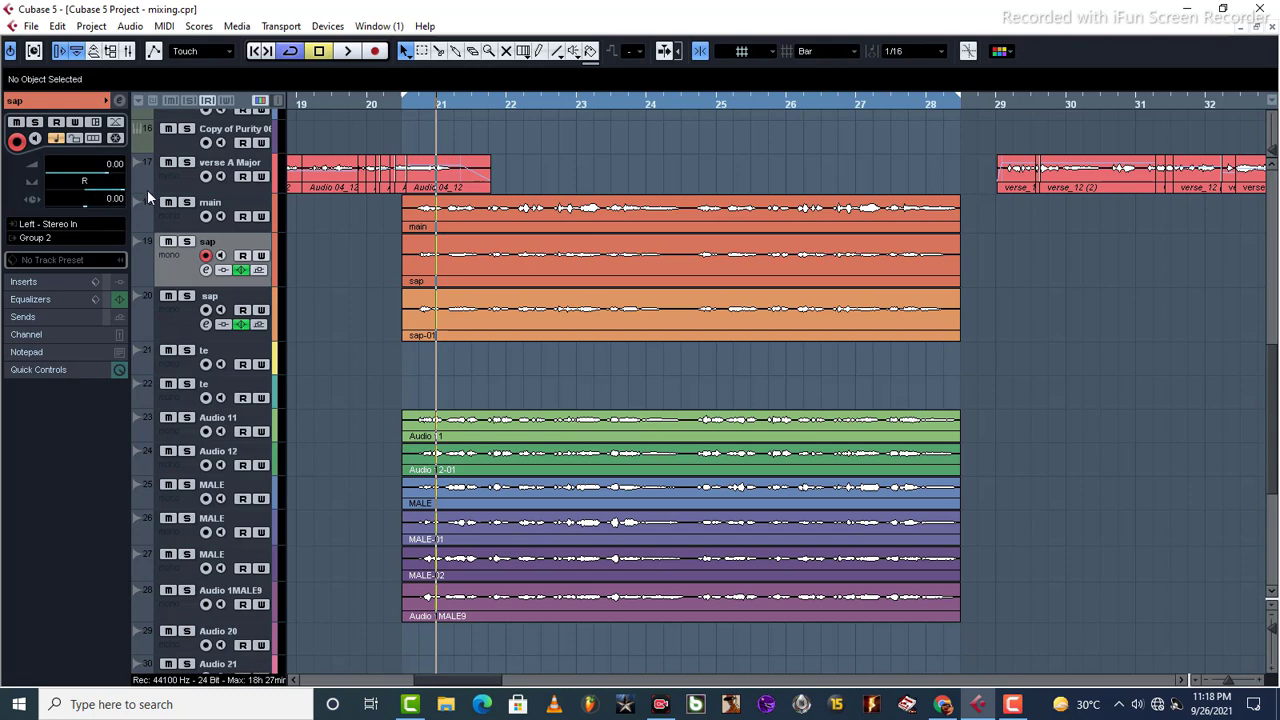
left_click_drag(124, 189, 100, 199)
Play back the vocals and scroll down to the Group tracks
left_click(173, 288)
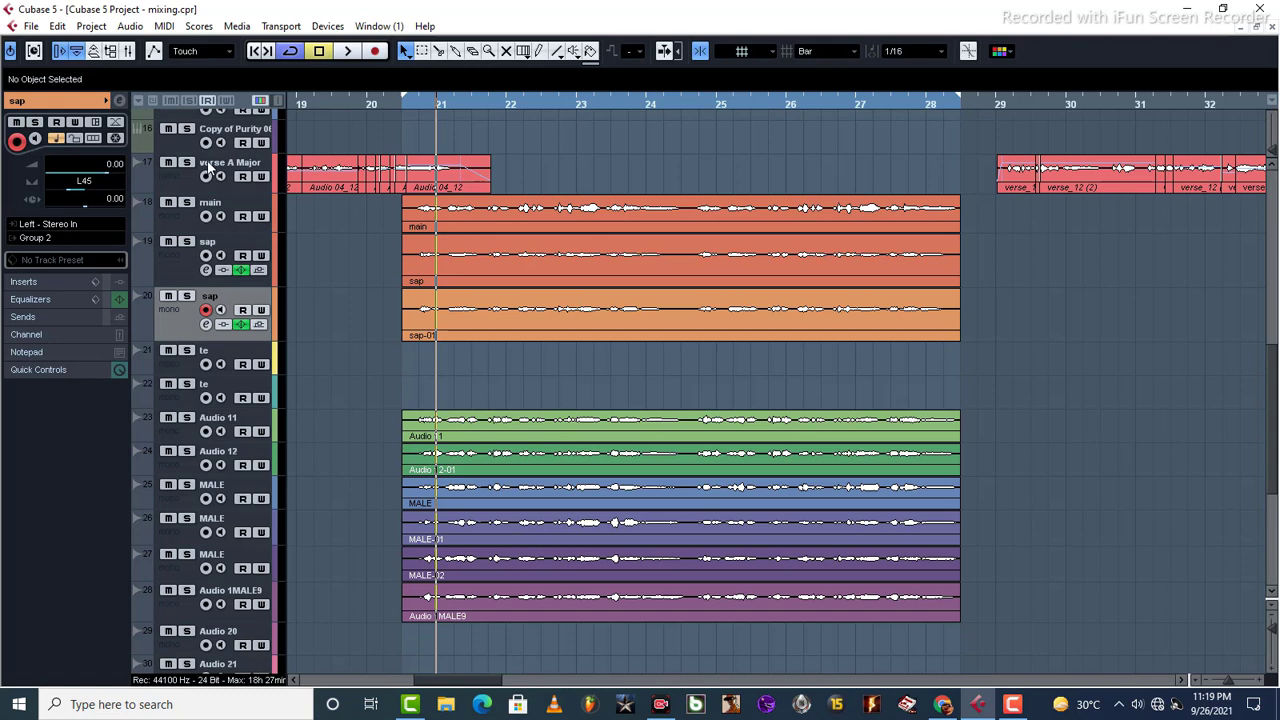
key("space")
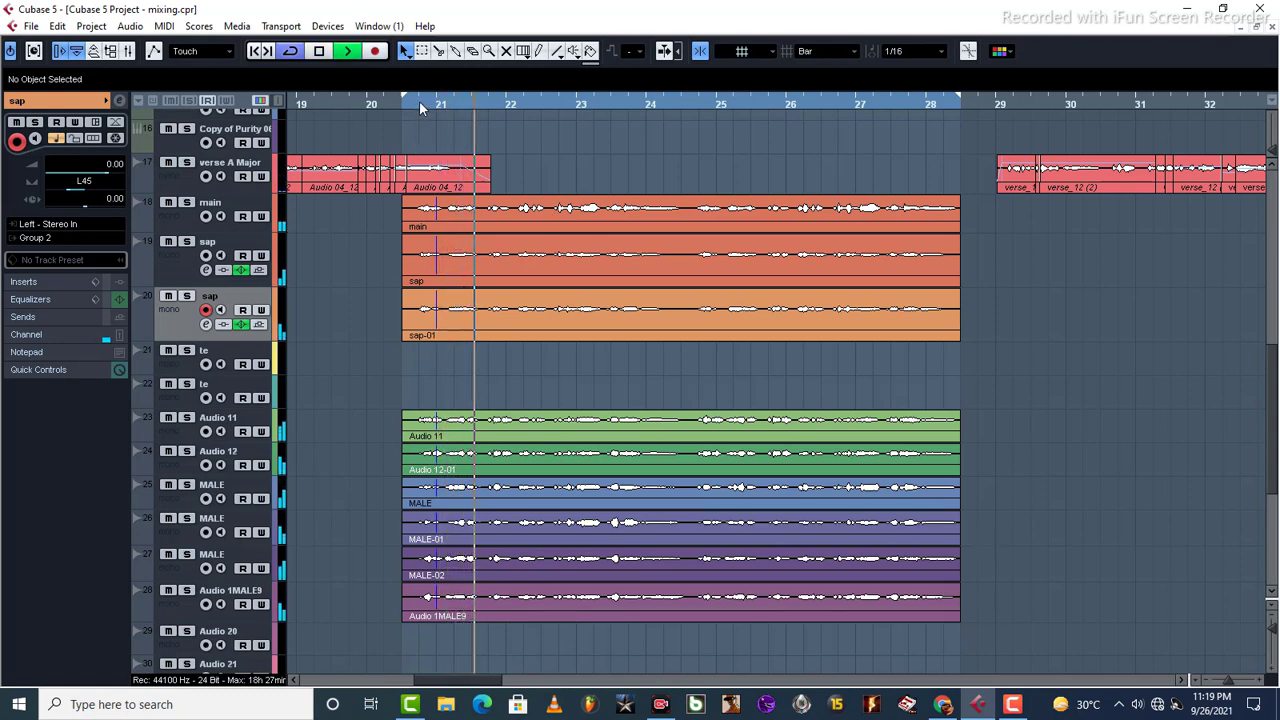
scroll(420, 280, "down", 6)
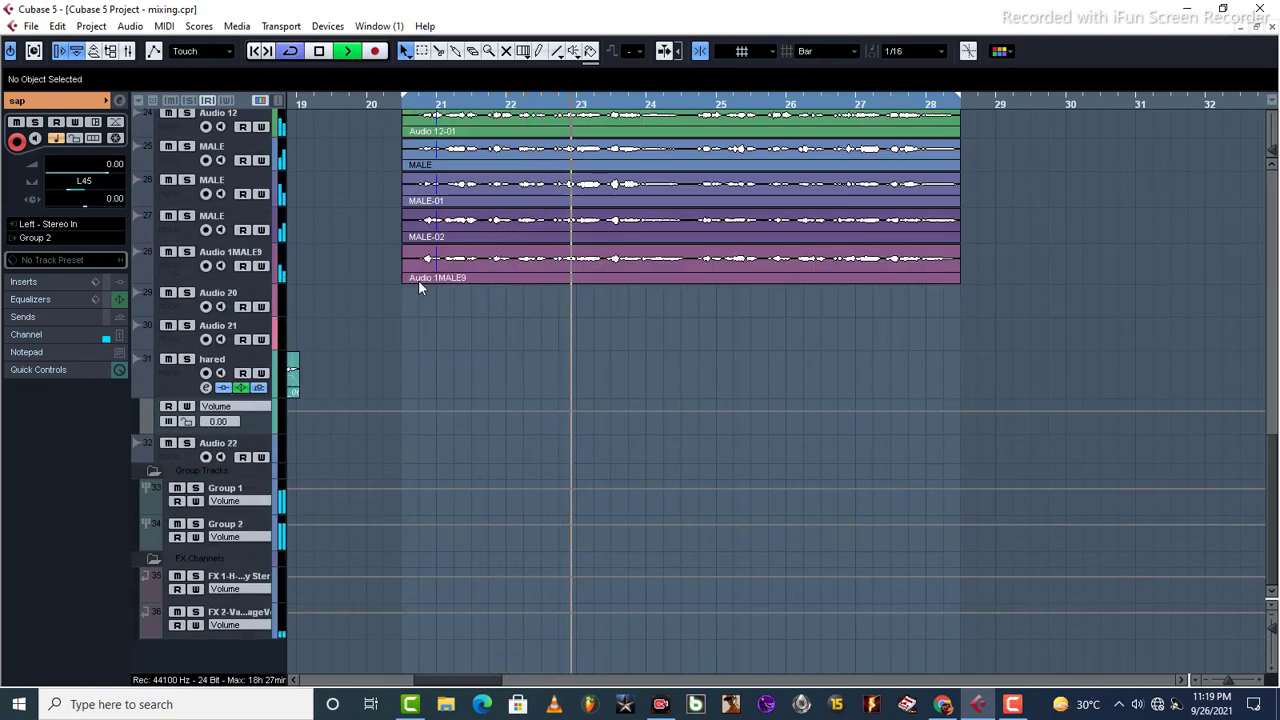
scroll(419, 284, "up", 8)
scroll(418, 285, "up", 3)
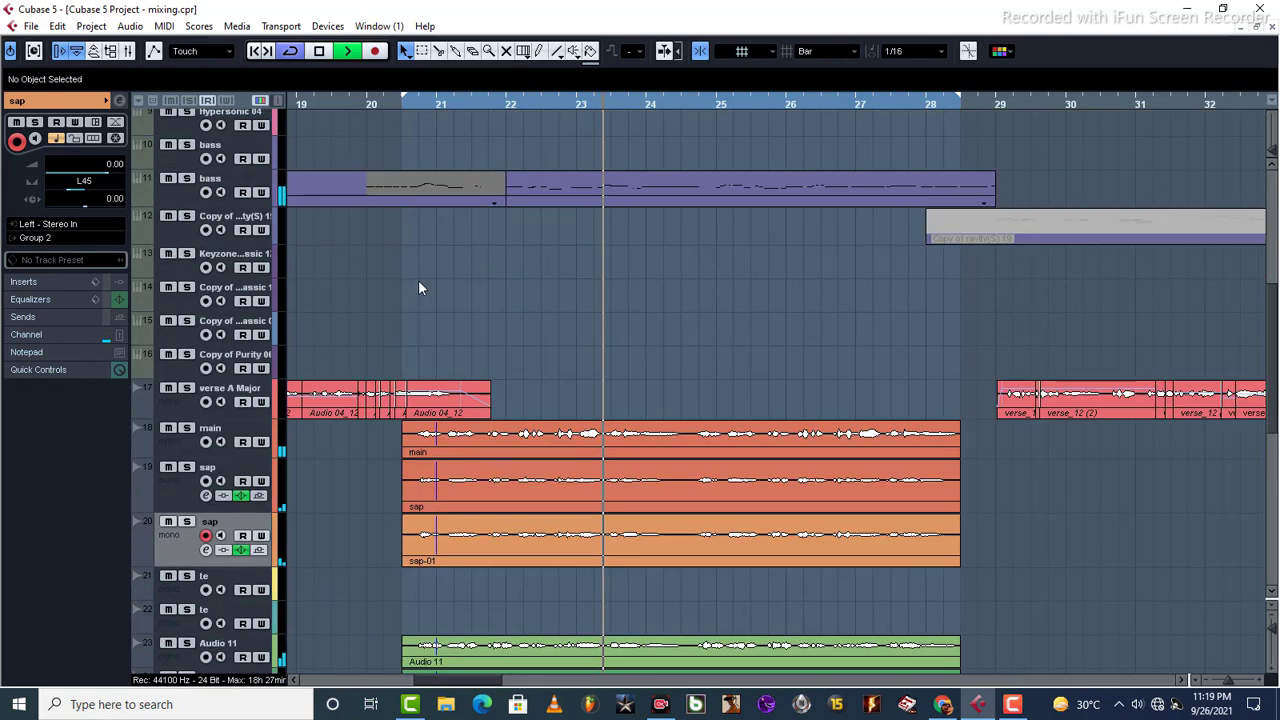
scroll(420, 286, "down", 6)
key("space")
Insert the F6-RTA Stereo EQ on Group 2's first insert slot
scroll(385, 454, "down", 5)
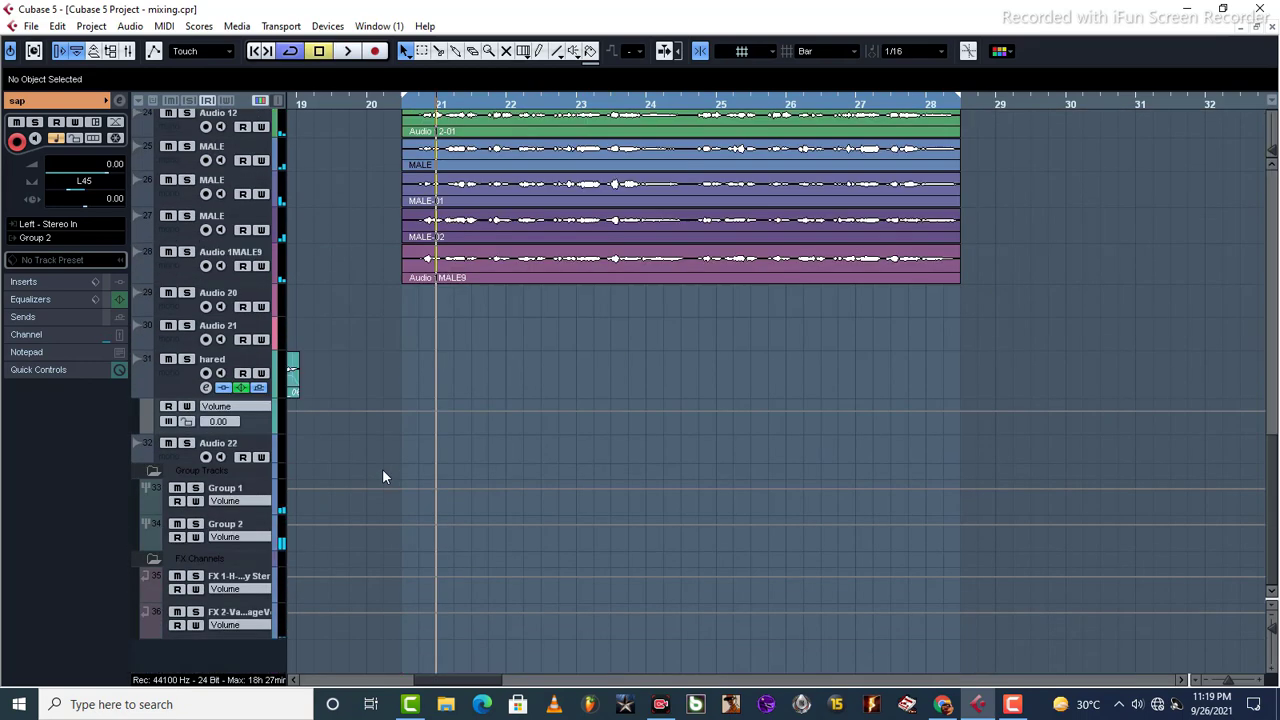
left_click(256, 535)
left_click(60, 151)
left_click(301, 266)
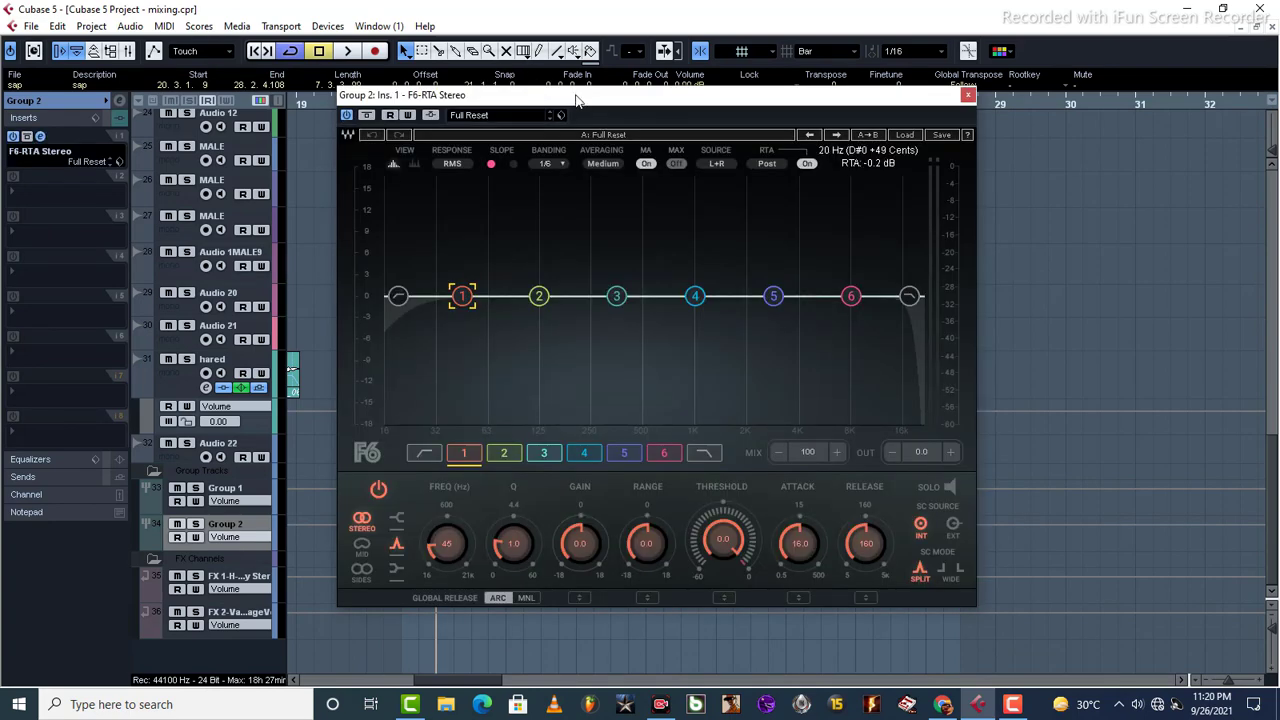
left_click_drag(576, 98, 610, 121)
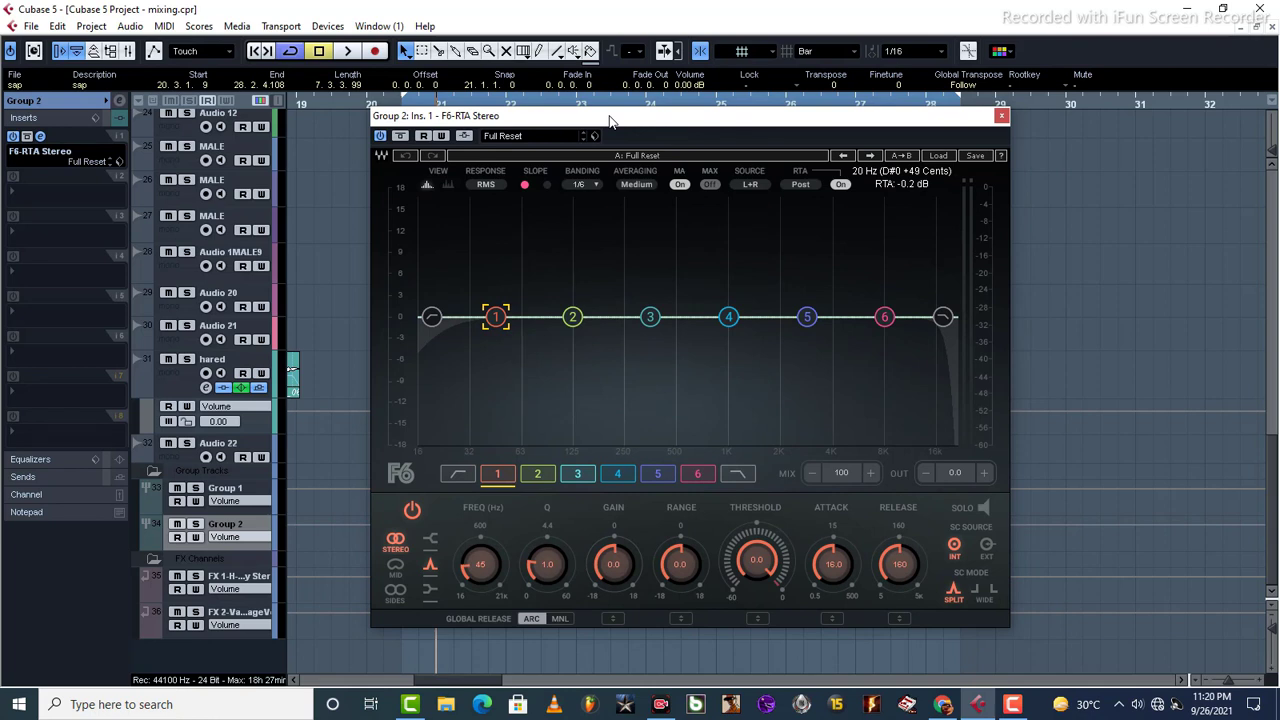
Sweep the EQ low-cut up to about 346 Hz while listening
left_click_drag(431, 317, 617, 328)
key("space")
key("space")
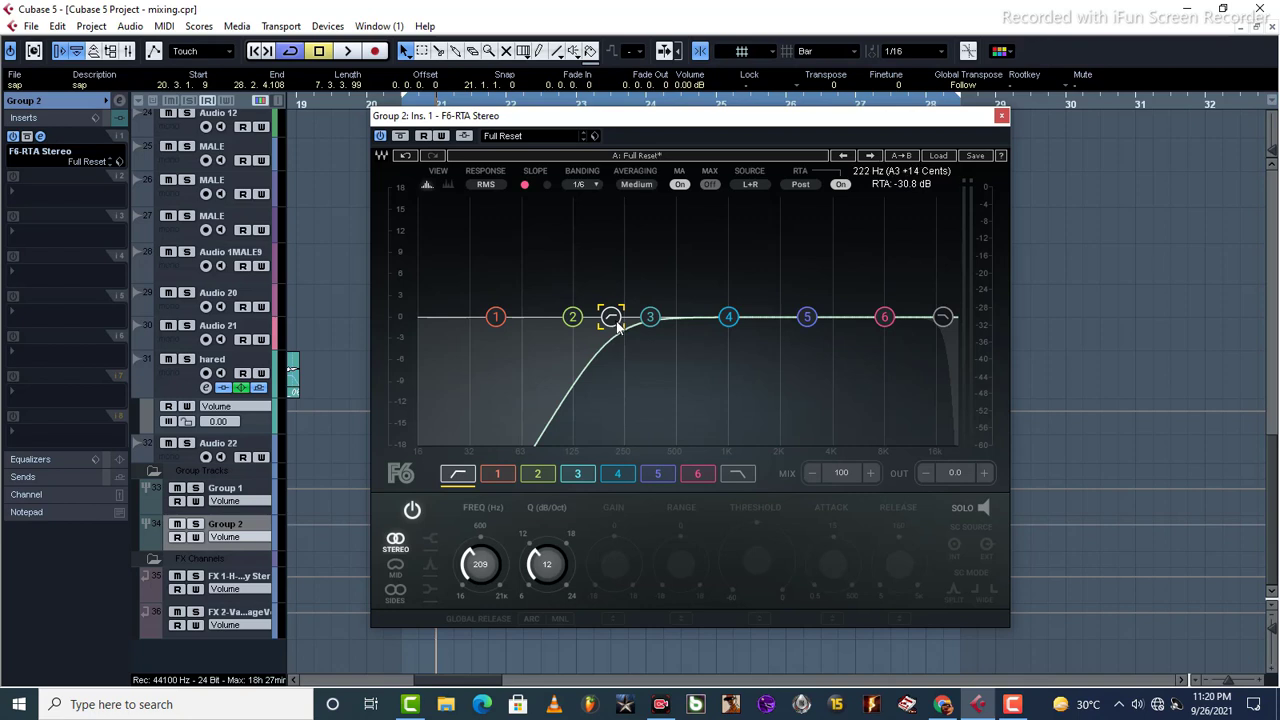
left_click_drag(617, 328, 661, 322)
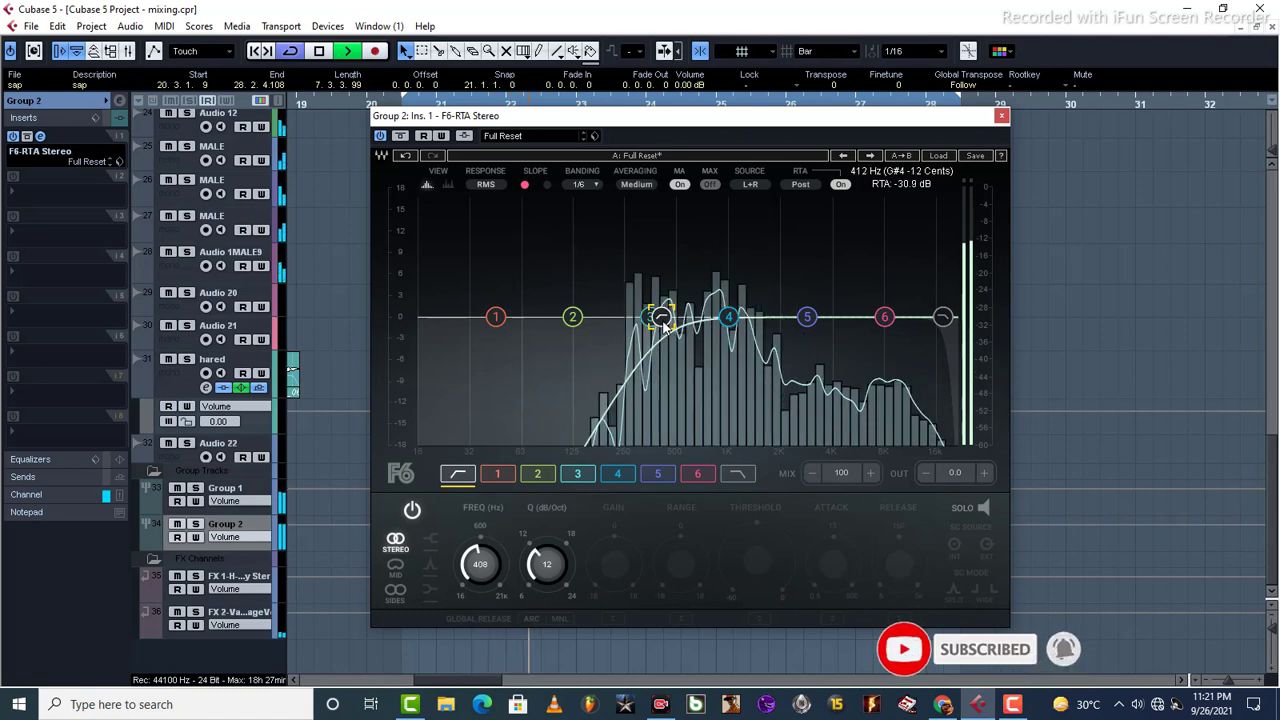
key("space")
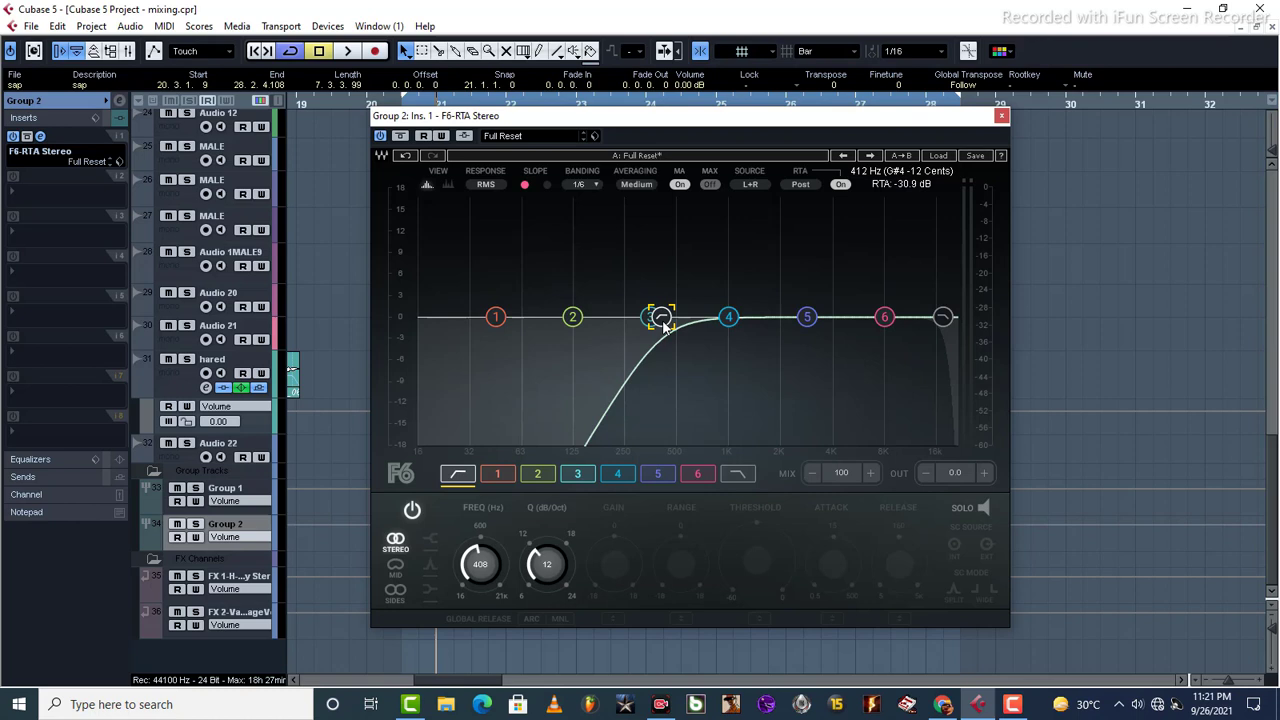
left_click_drag(663, 323, 636, 320)
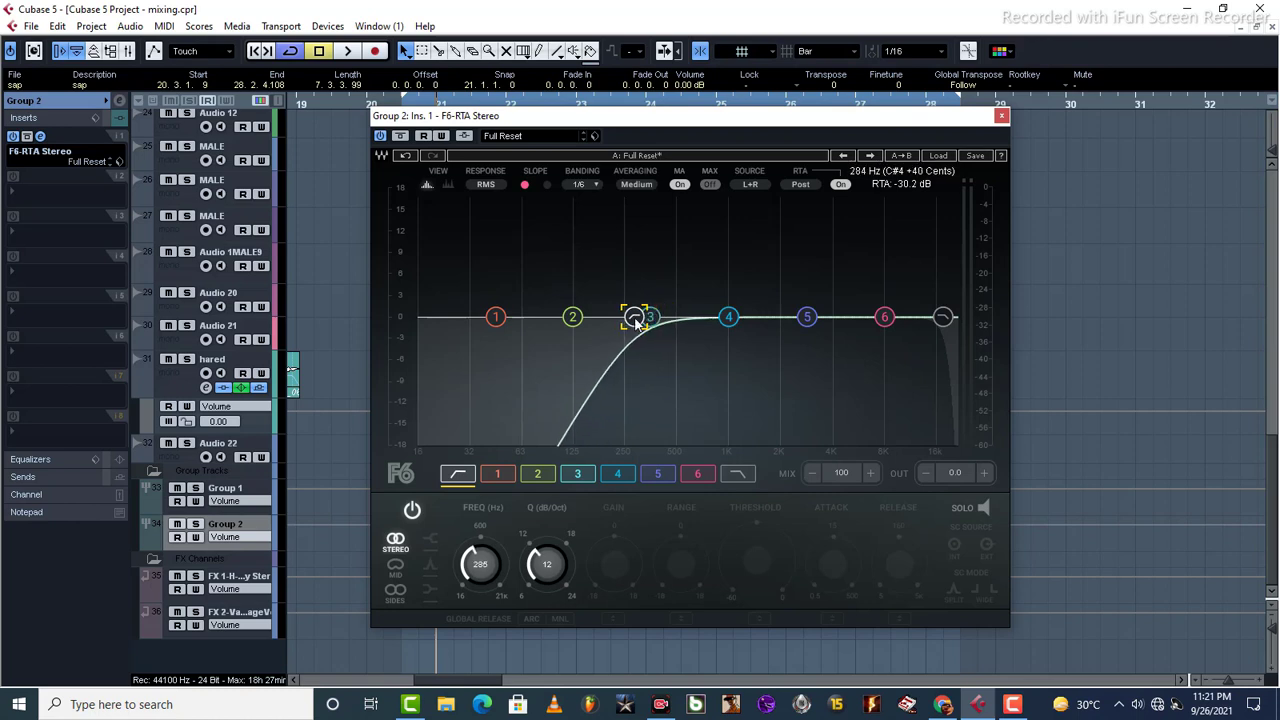
left_click_drag(636, 320, 650, 318)
key("space")
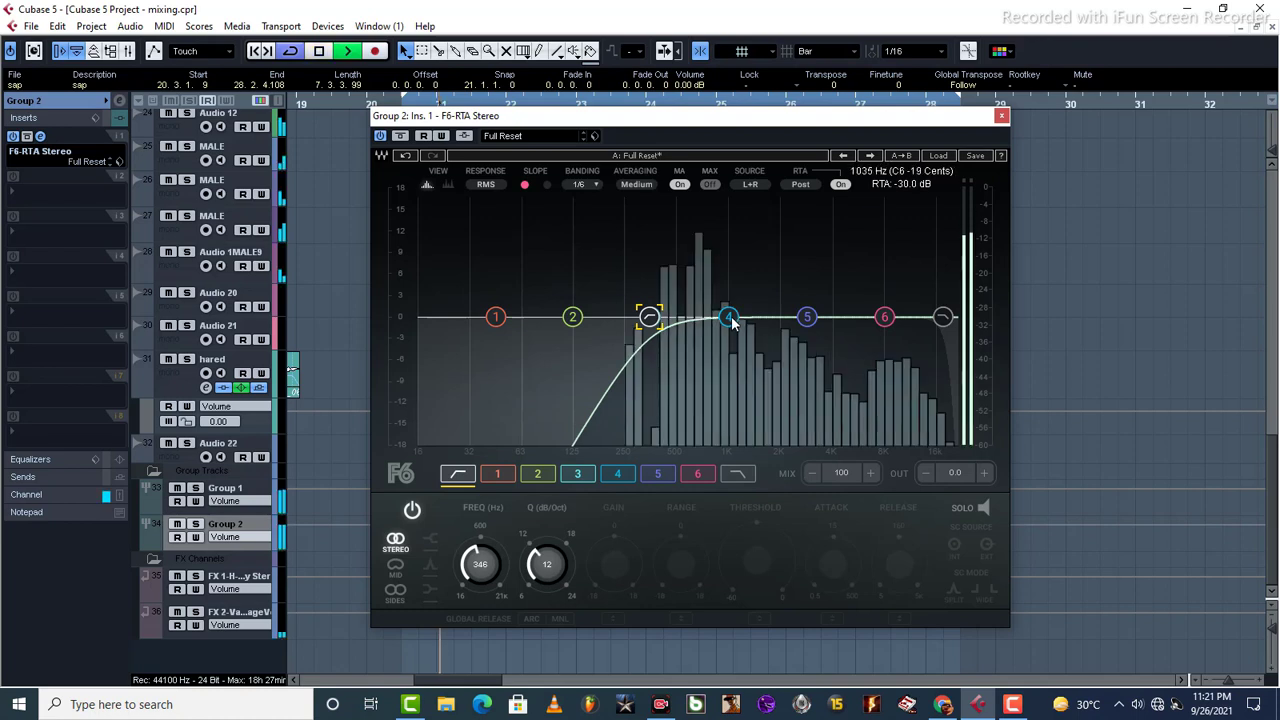
Cut EQ band 4 by about 4 dB near 436 Hz and audition it
left_click_drag(736, 316, 666, 198)
key("space")
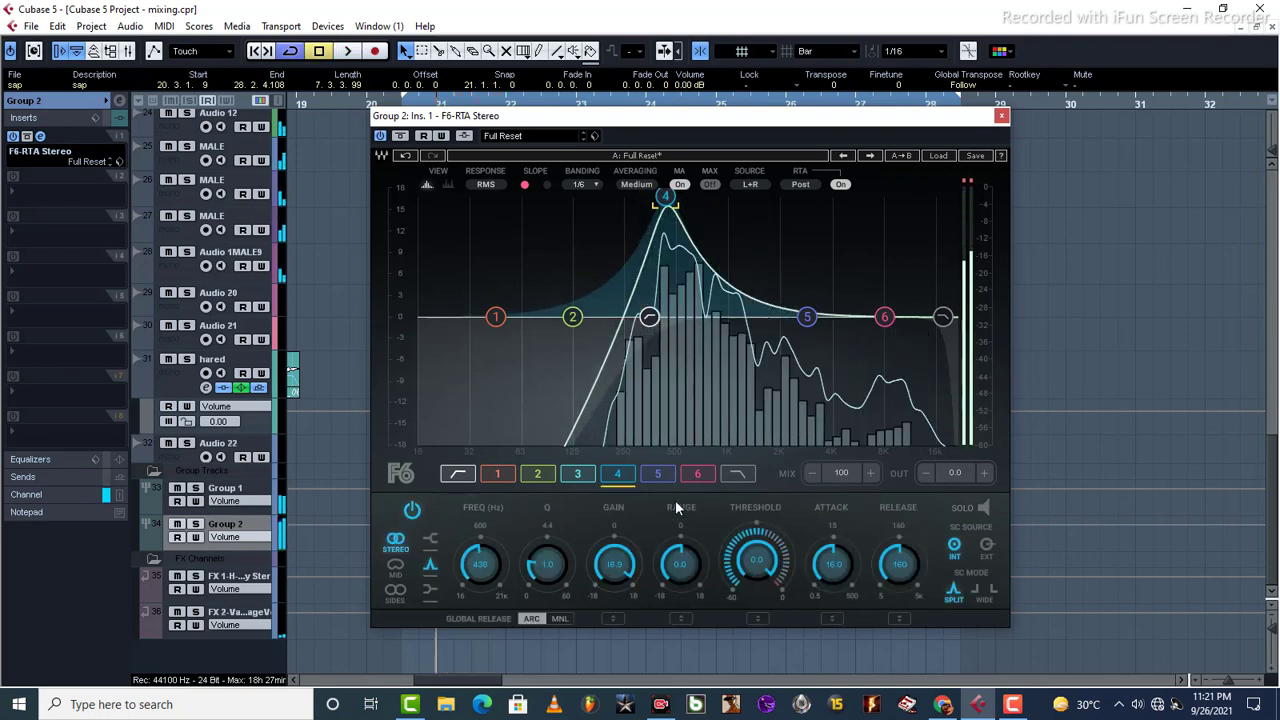
scroll(609, 550, "down", 20)
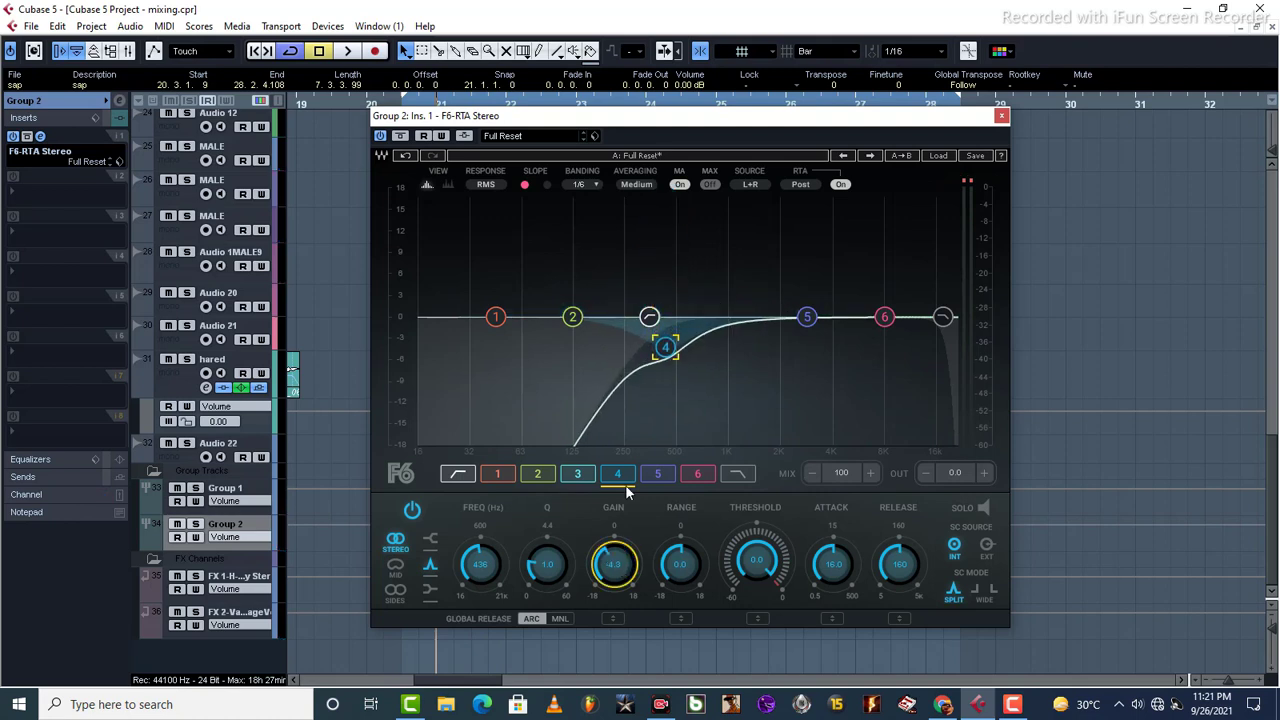
key("space")
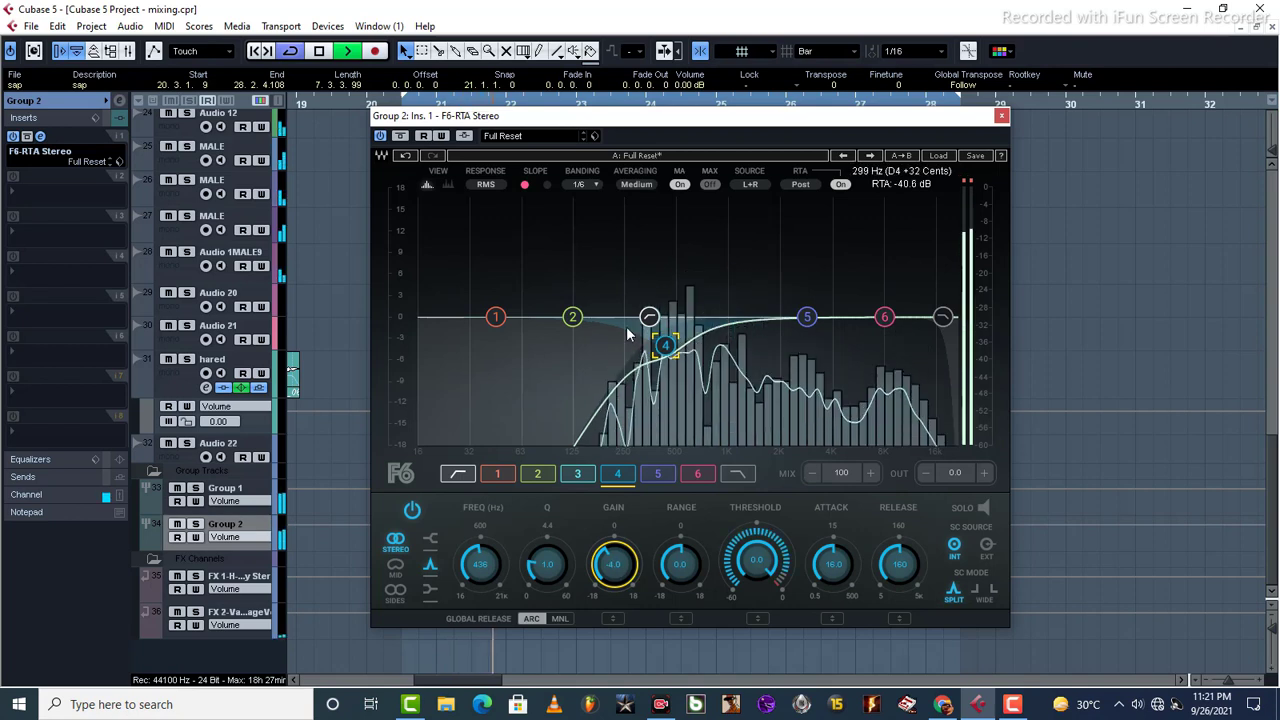
key("space")
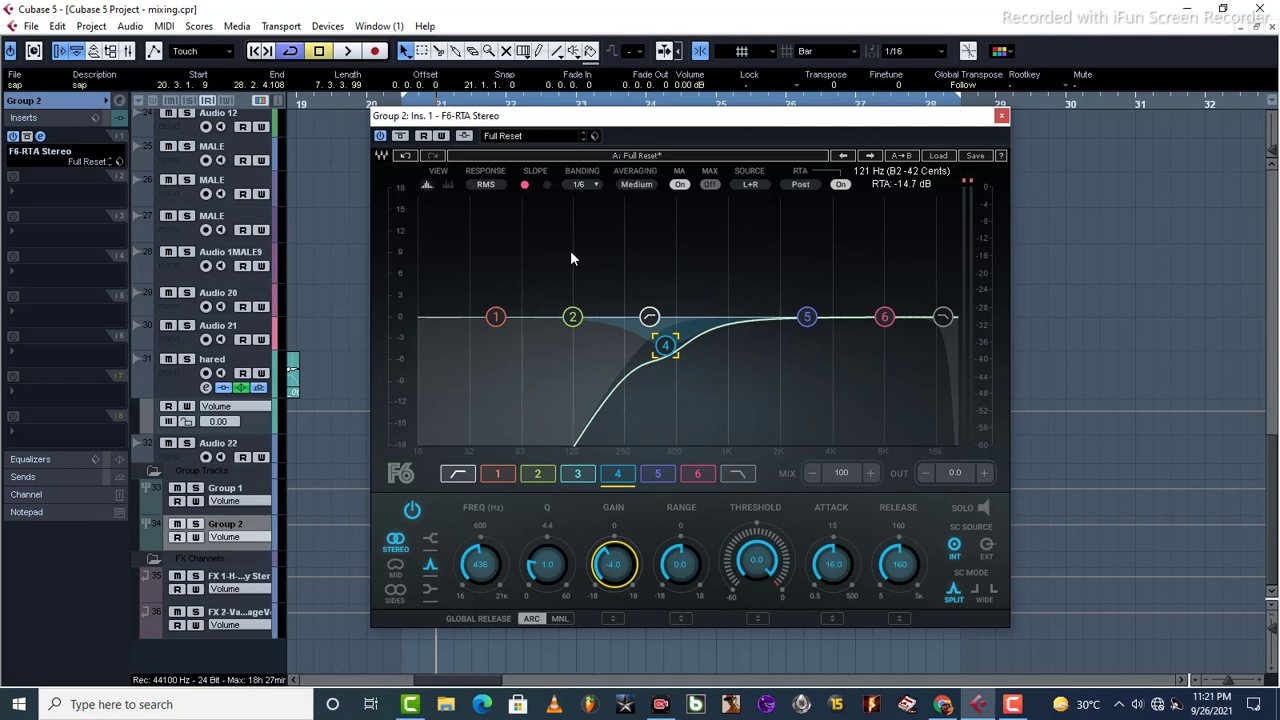
key("space")
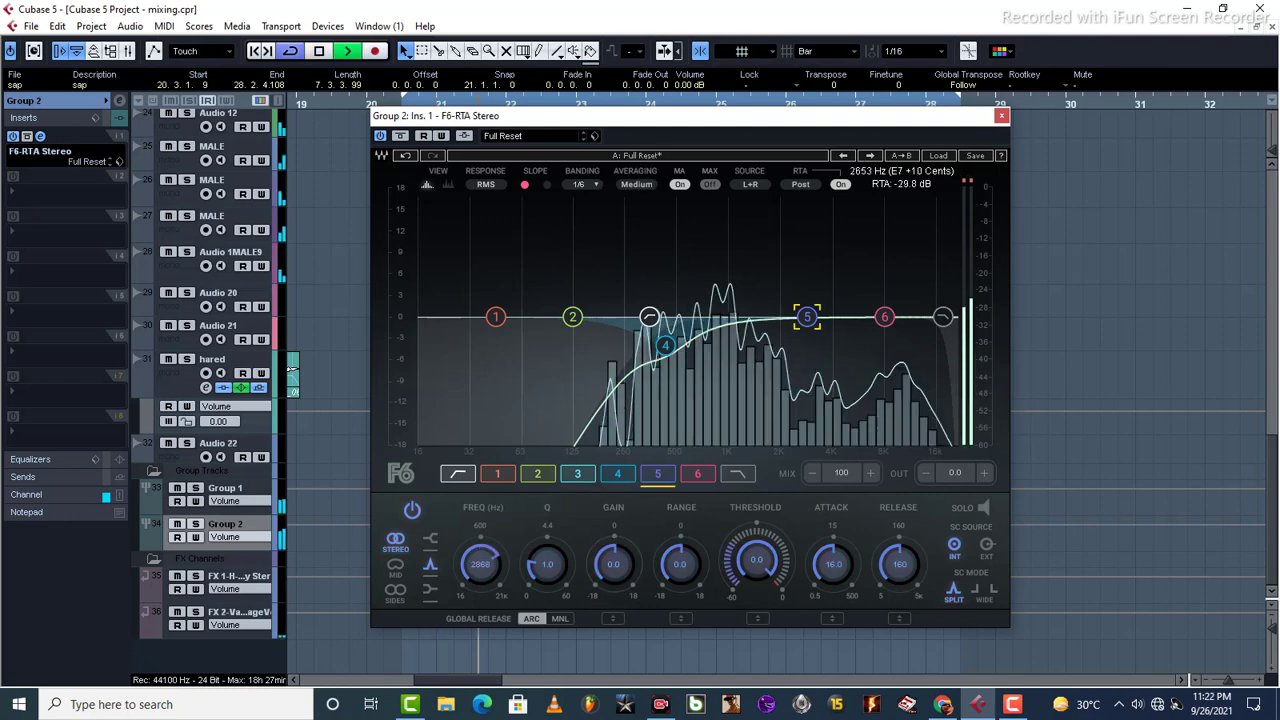
Make band 5 a gentle -2 dB cut near 978 Hz and audition it
left_click_drag(807, 317, 728, 195)
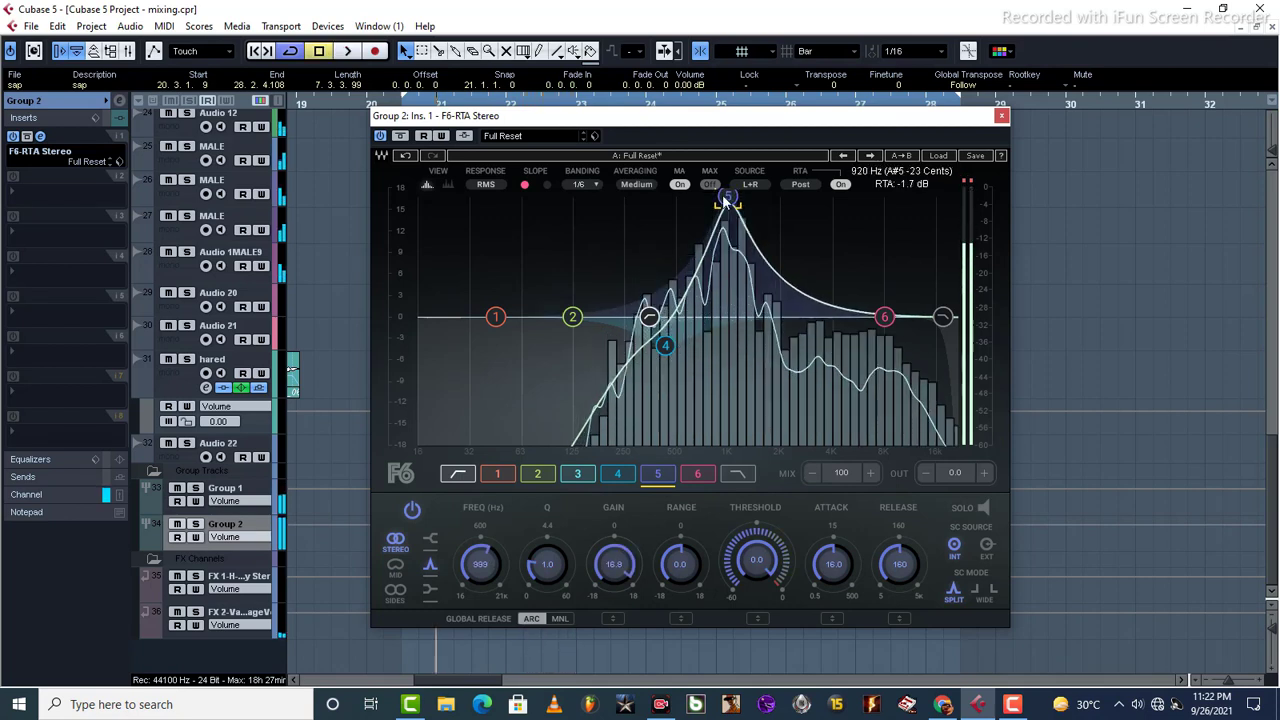
key("space")
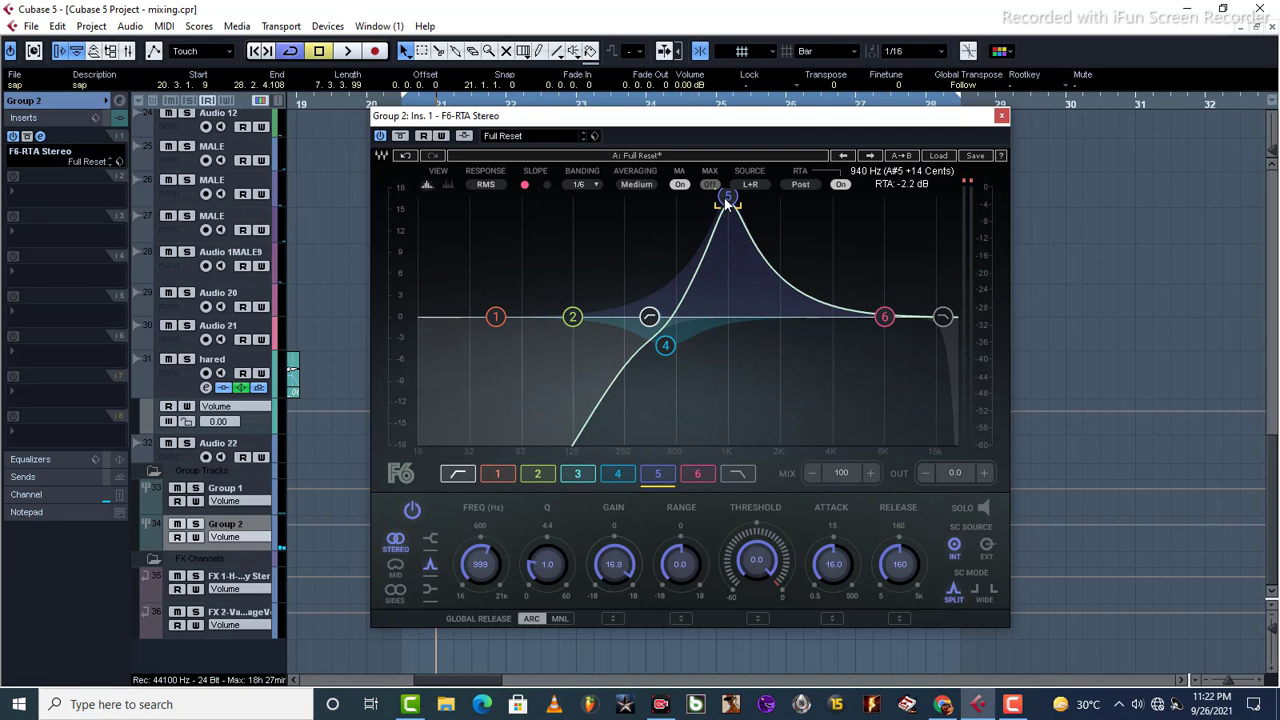
left_click_drag(727, 200, 726, 330)
key("space")
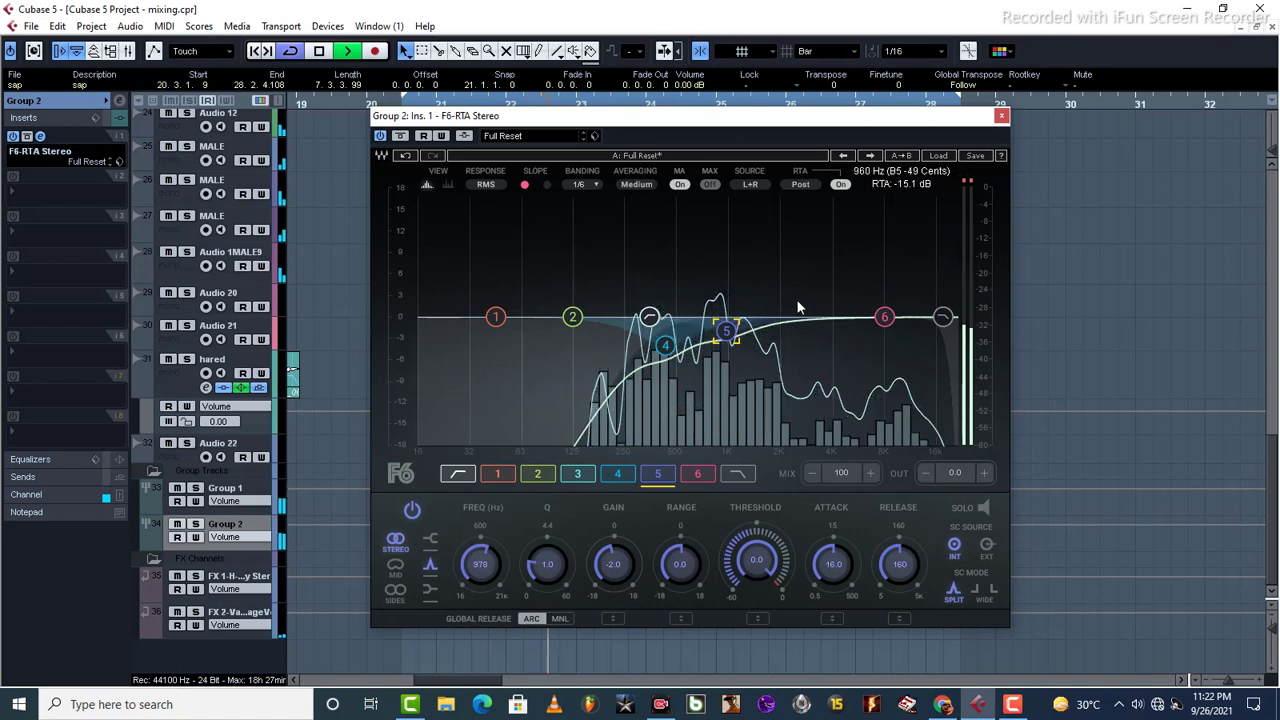
Lift EQ band 6 to about +3.2 dB near 7942 Hz while listening
key("space")
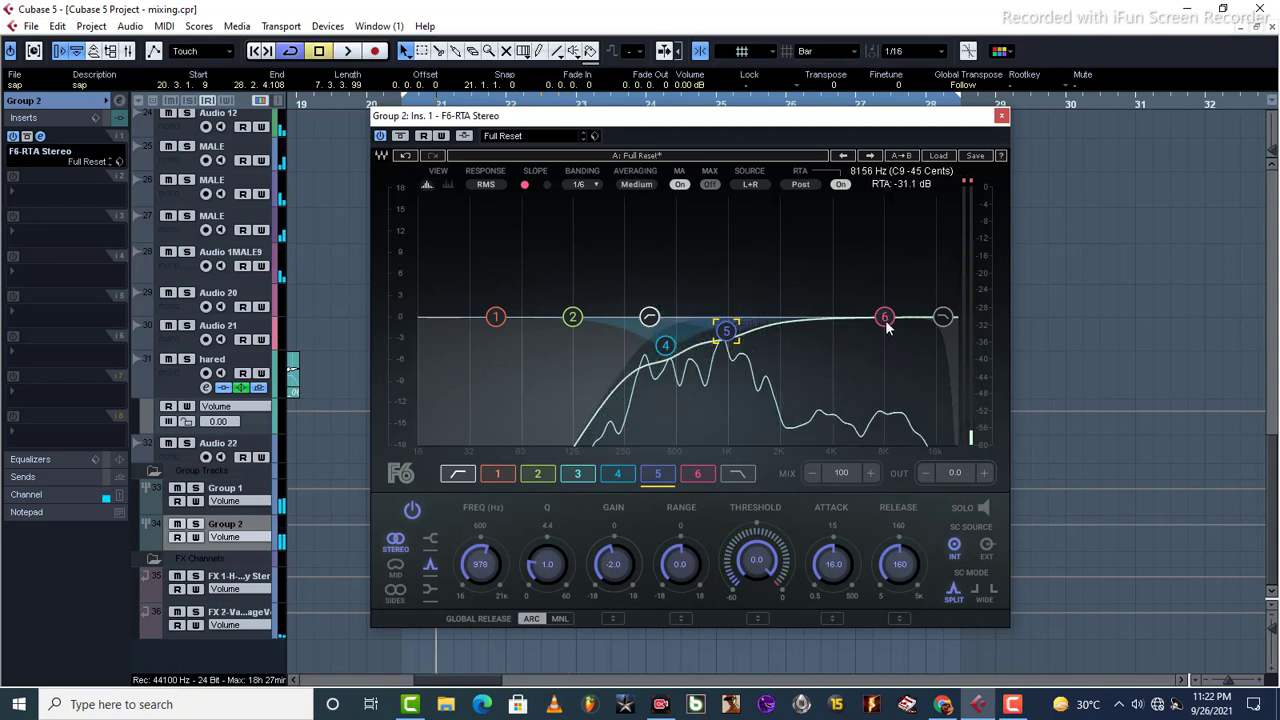
left_click_drag(885, 324, 884, 299)
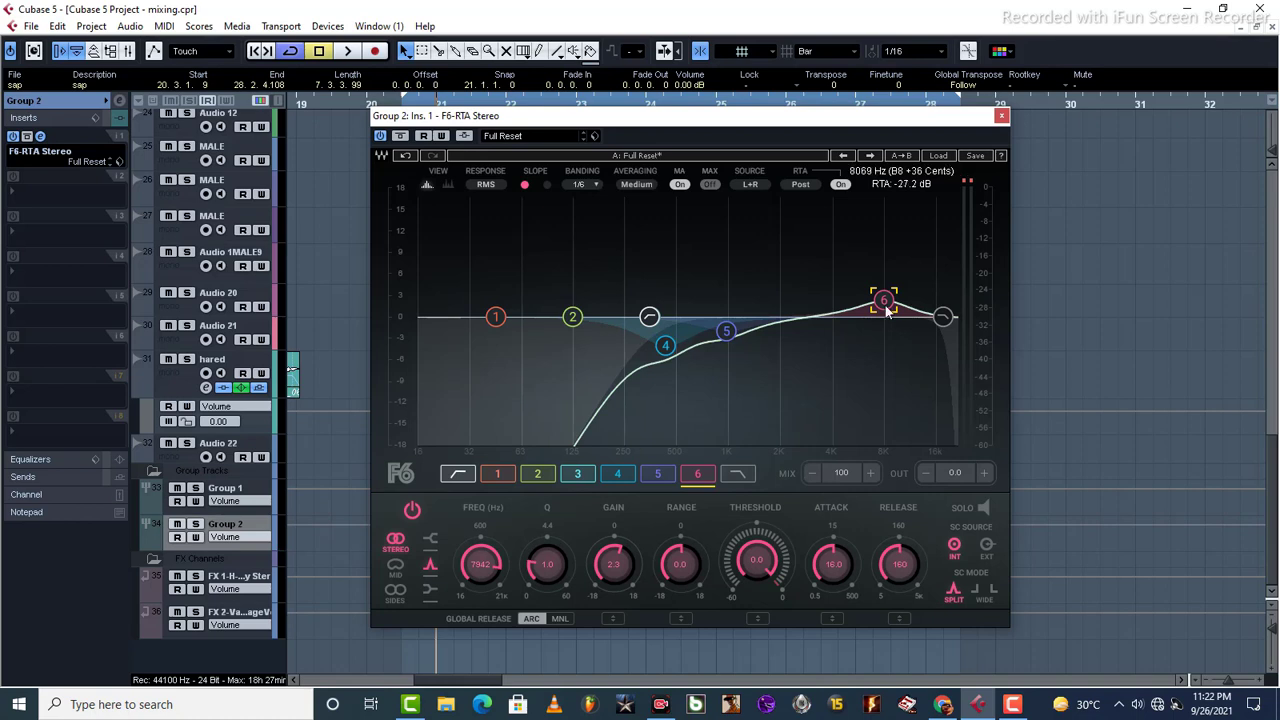
key("space")
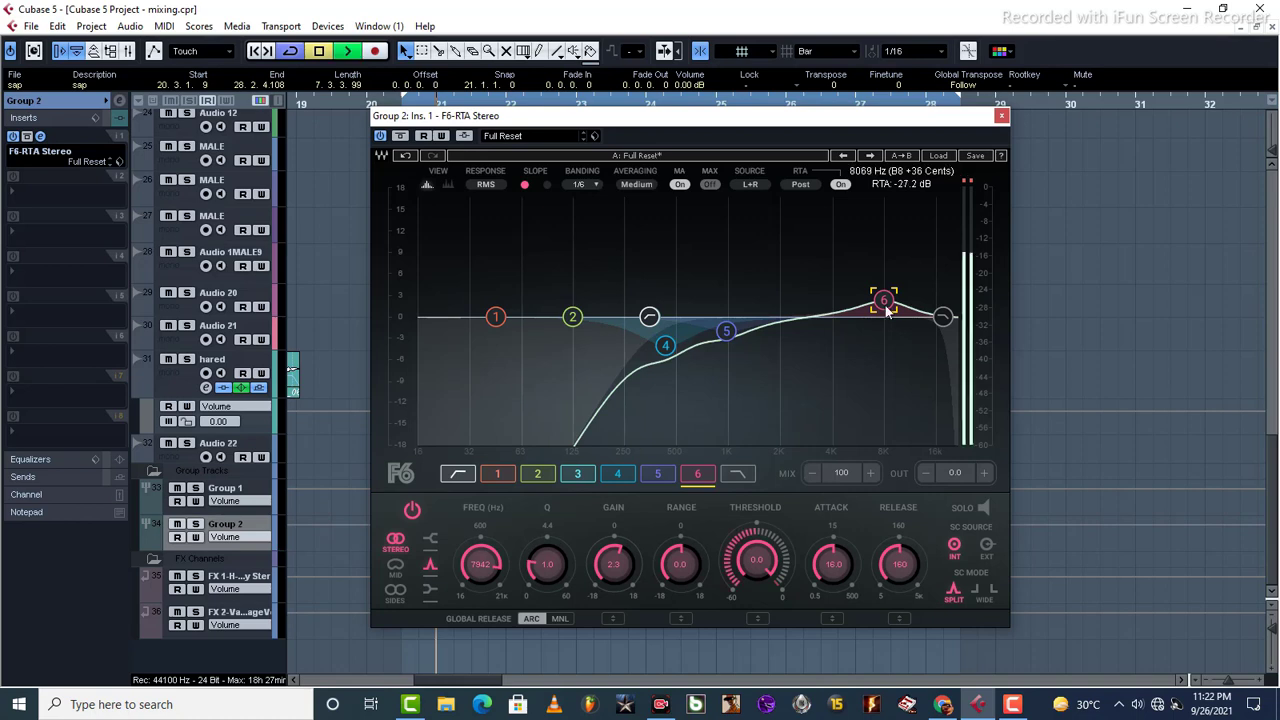
mouse_move(885, 306)
left_mouse_down()
mouse_move(885, 268)
mouse_move(882, 293)
left_mouse_up()
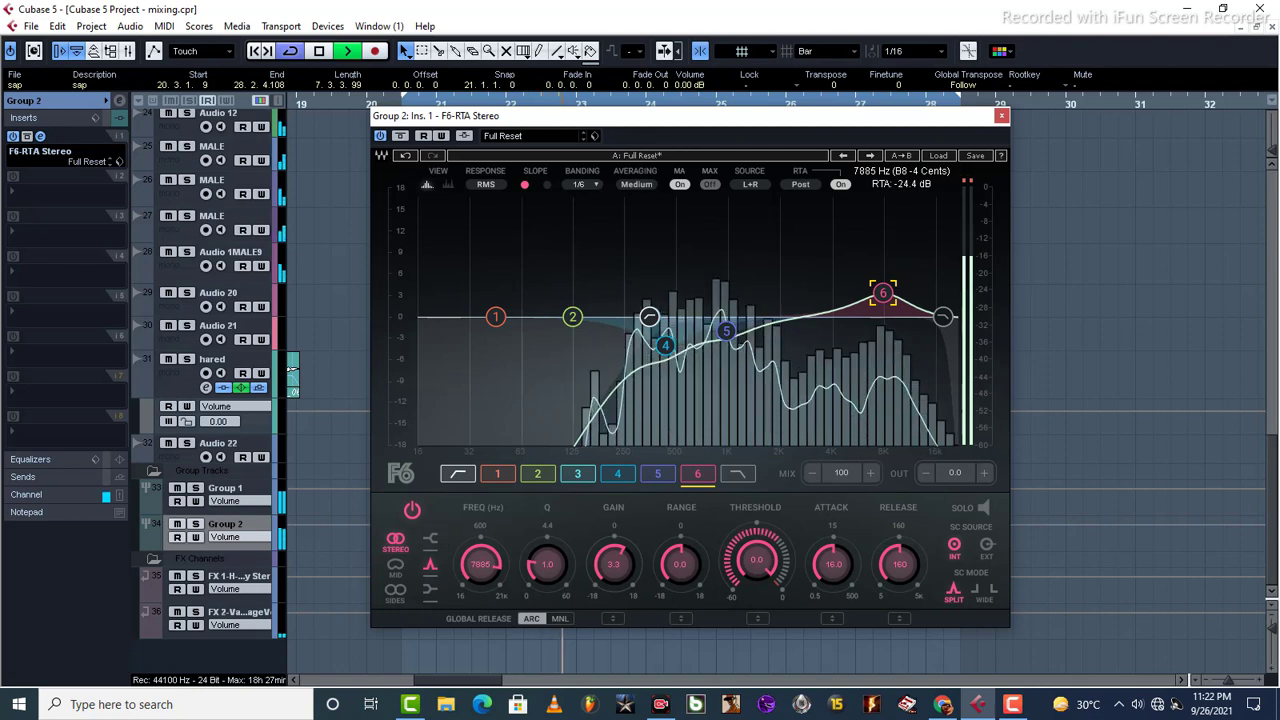
left_click_drag(882, 293, 884, 298)
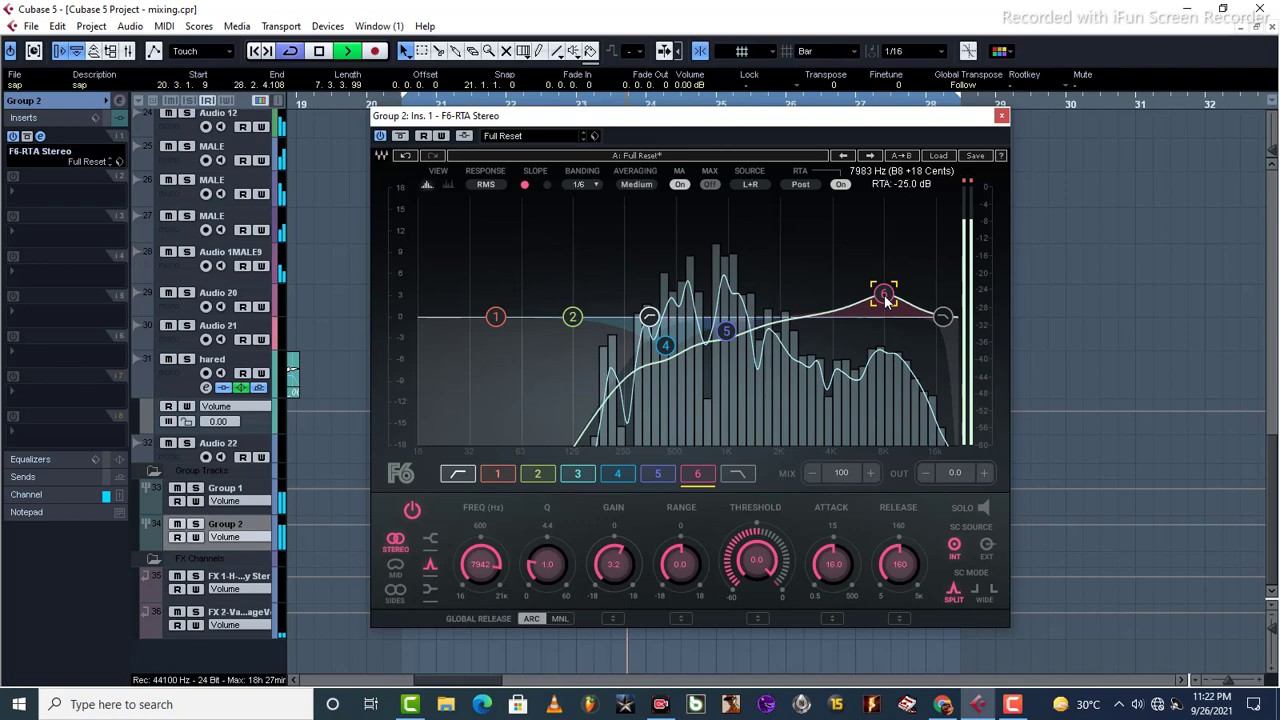
Load a Compressor on Group 2's second insert and lower its make-up gain to 7.1
left_click(42, 151)
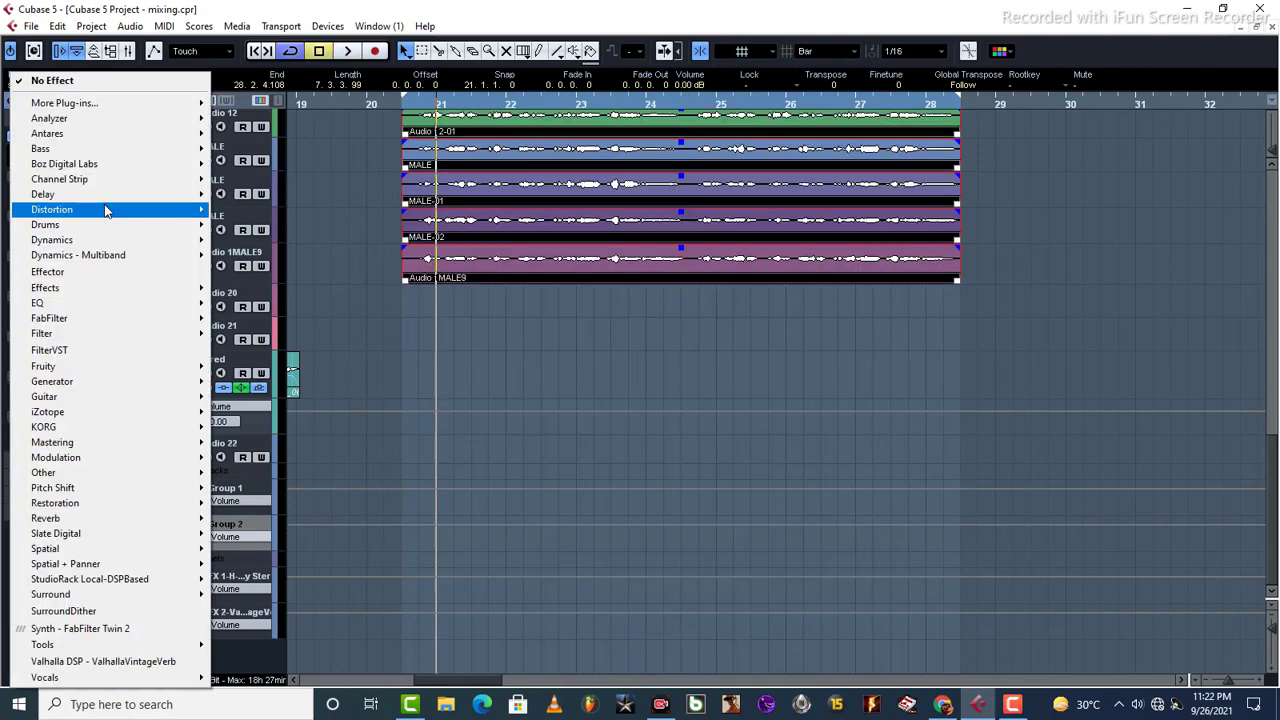
mouse_move(105, 240)
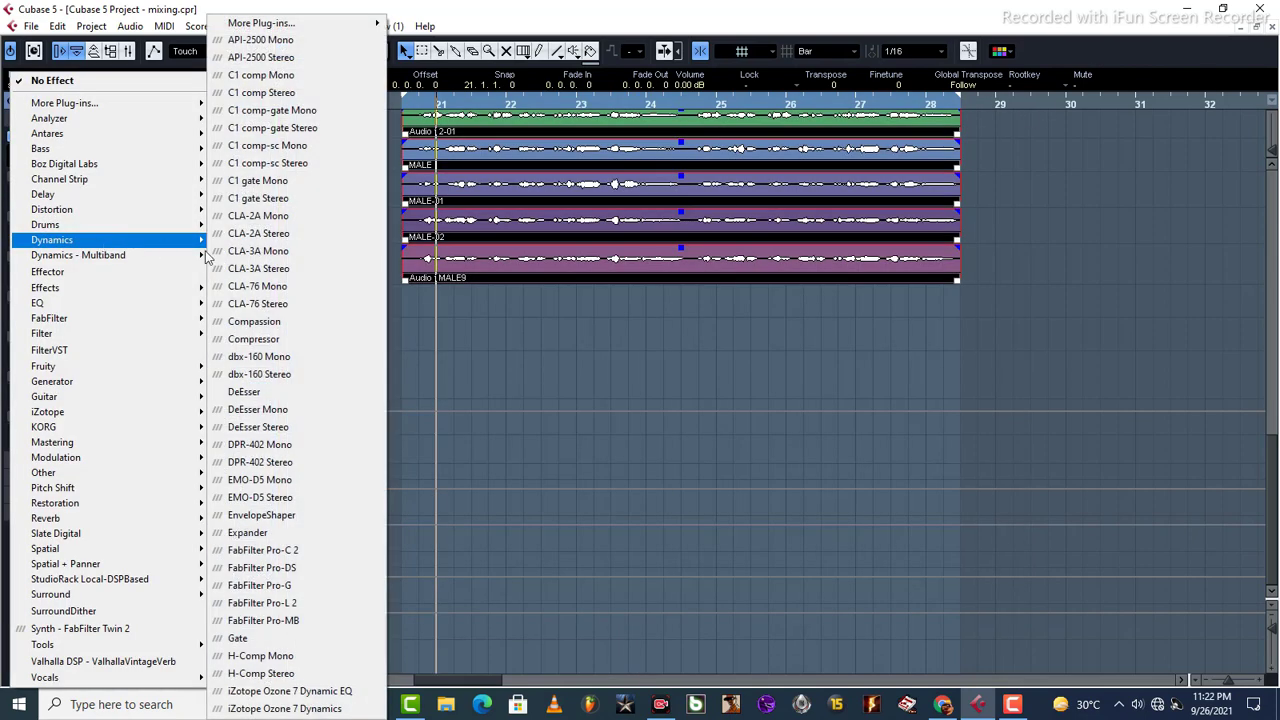
left_click(310, 345)
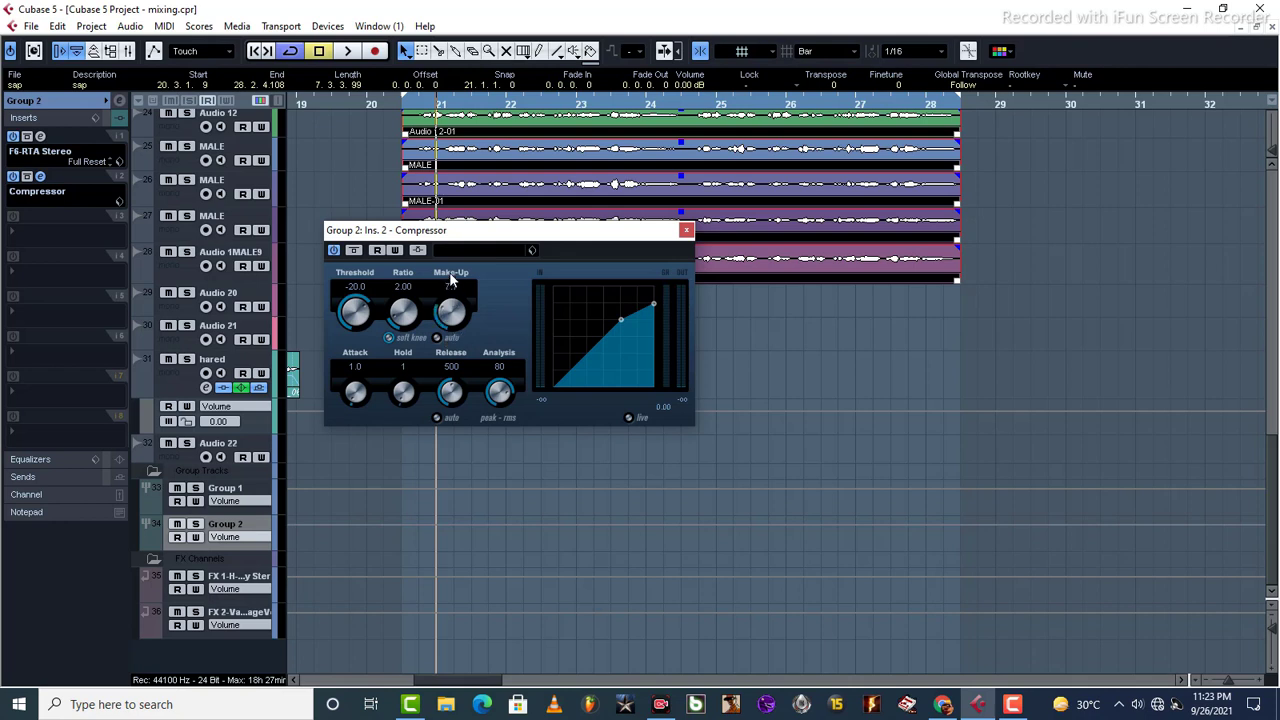
key("space")
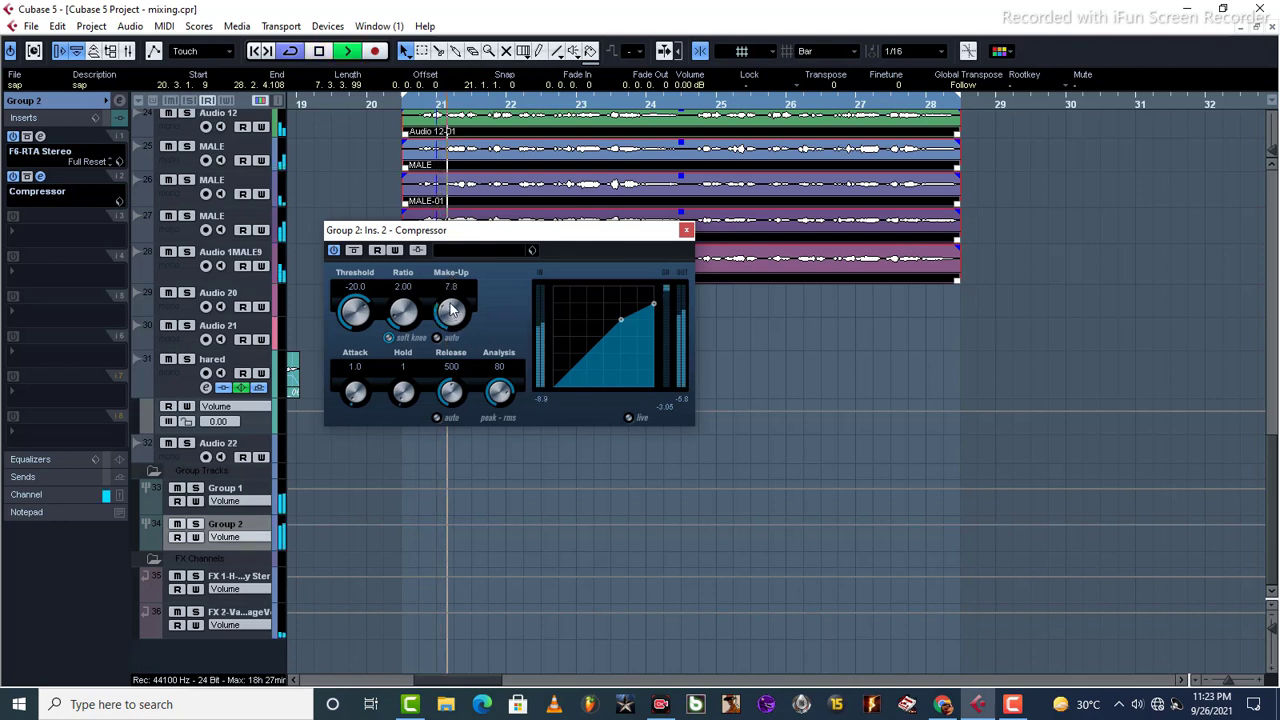
left_click_drag(450, 303, 448, 305)
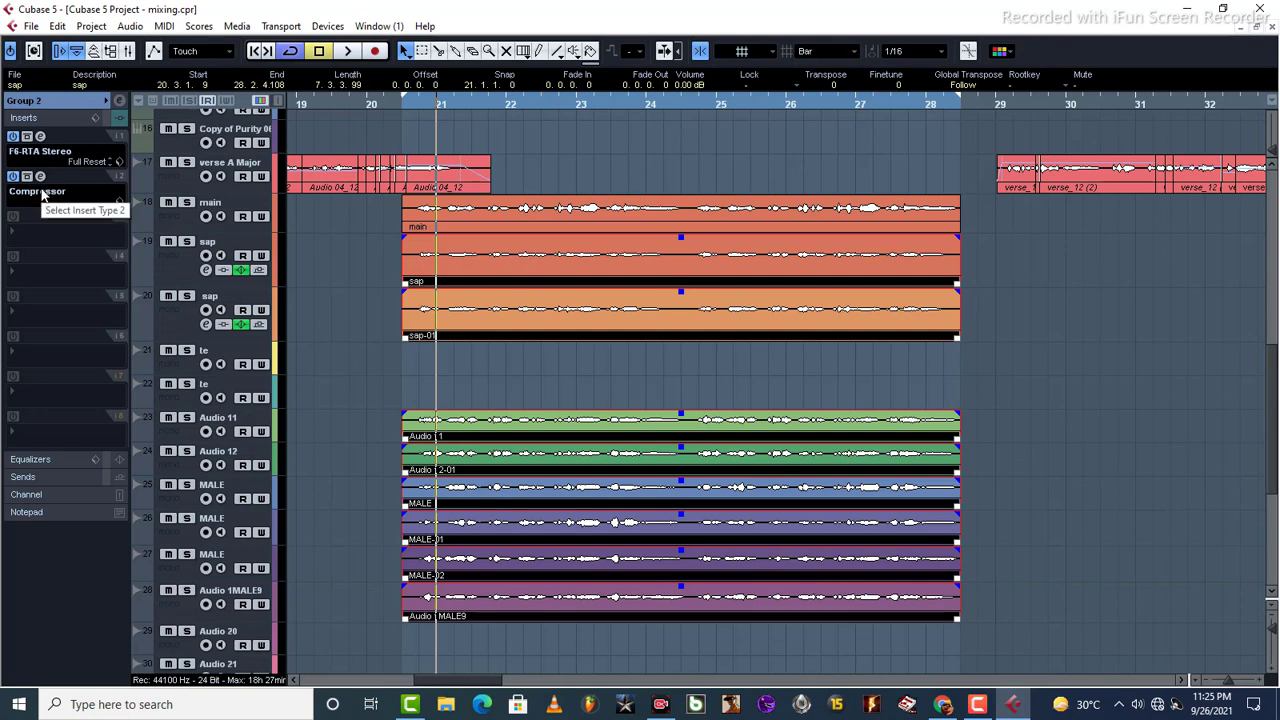
Play the vocals and solo the sap track
key("space")
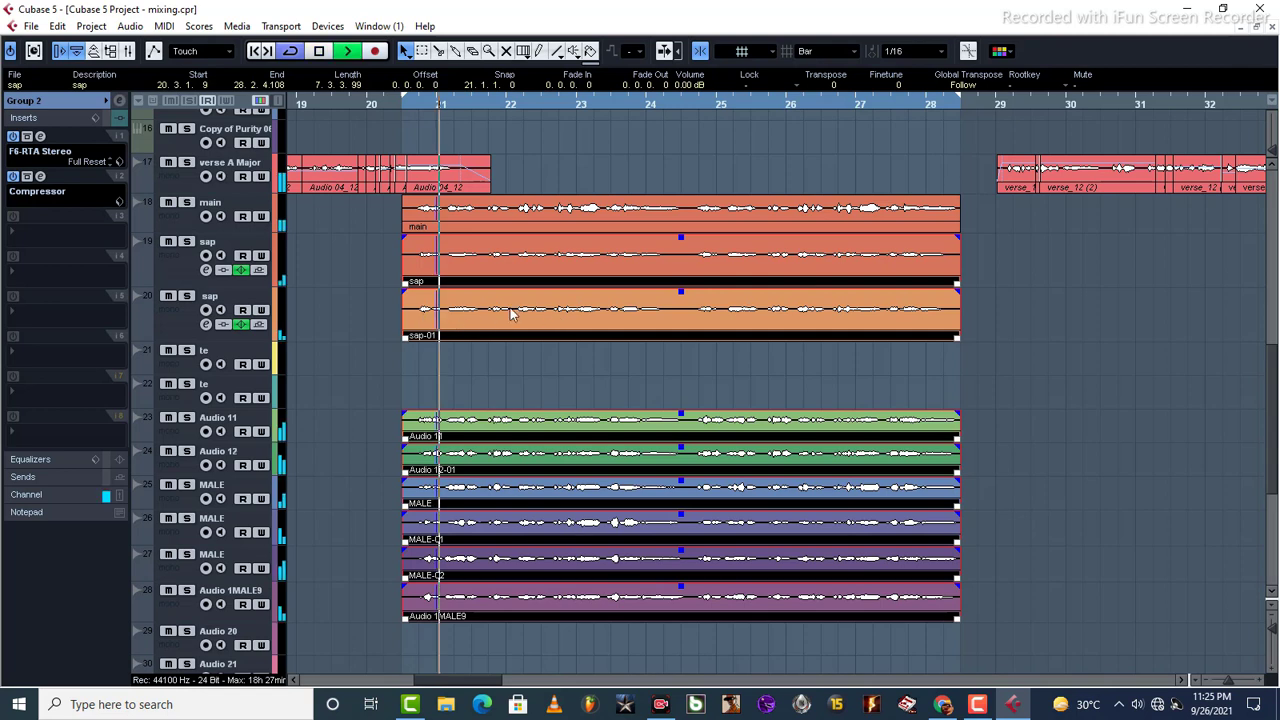
key("space")
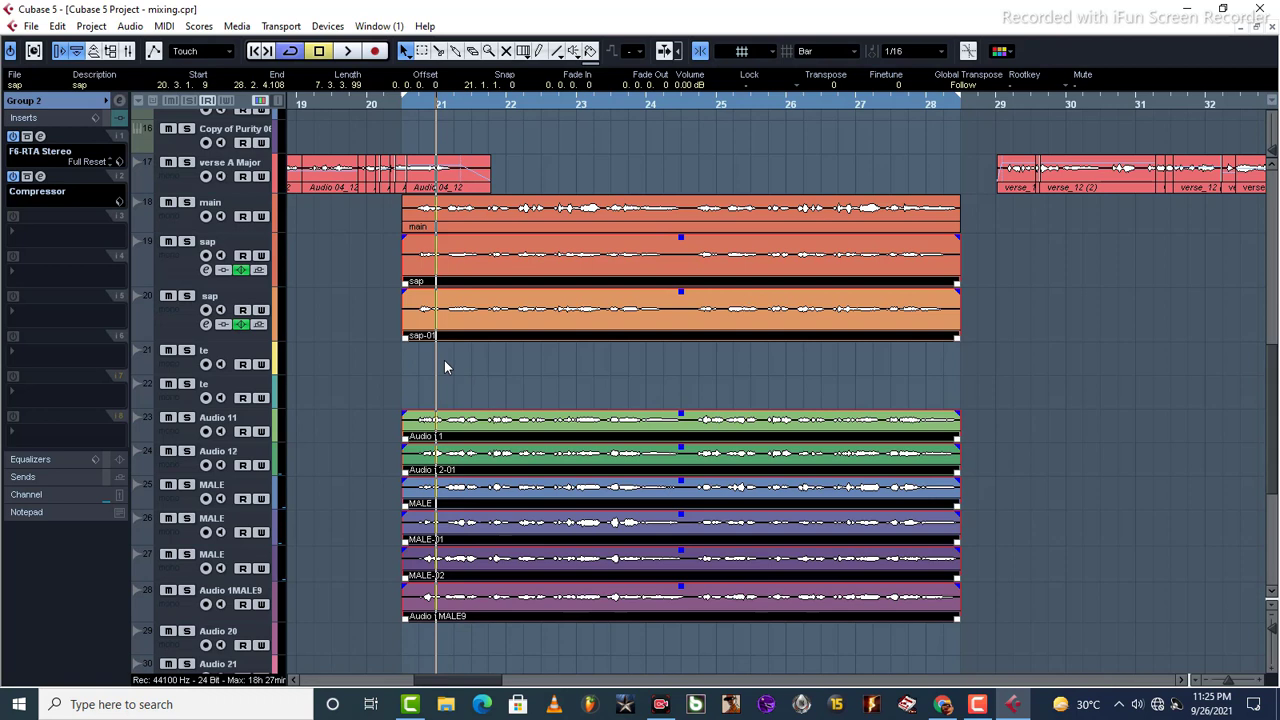
key("space")
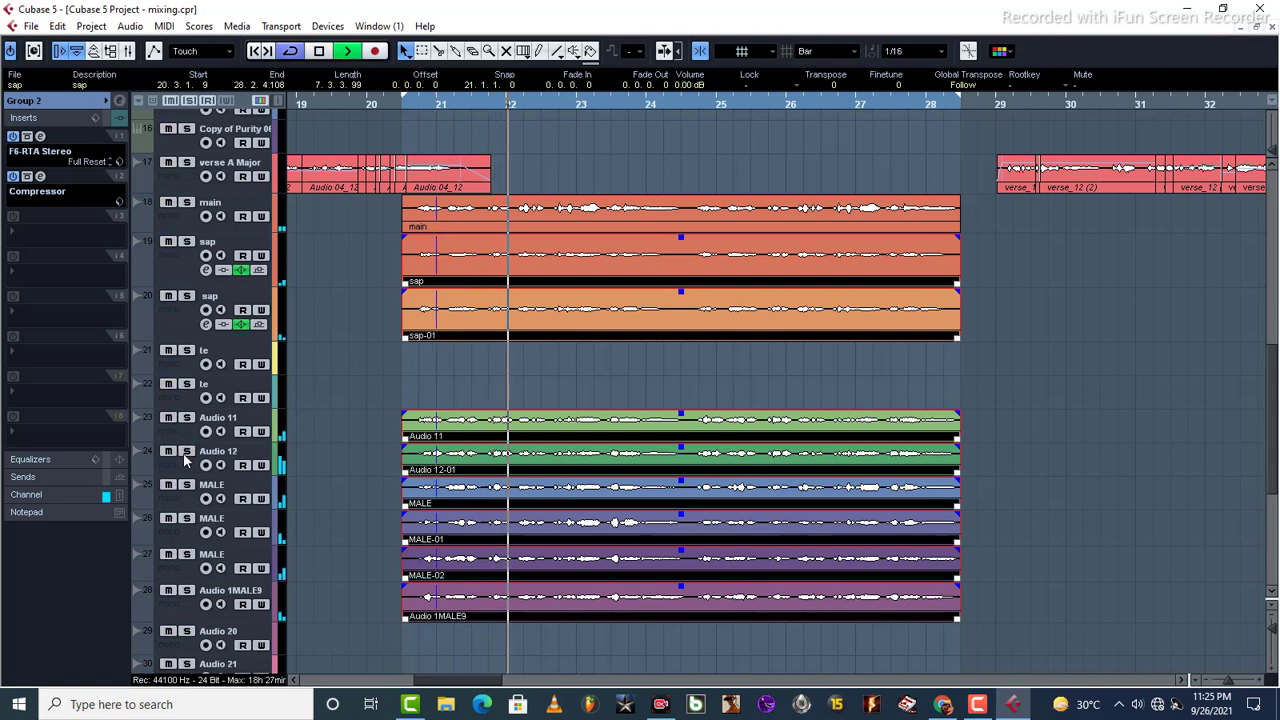
left_click(186, 296)
key("space")
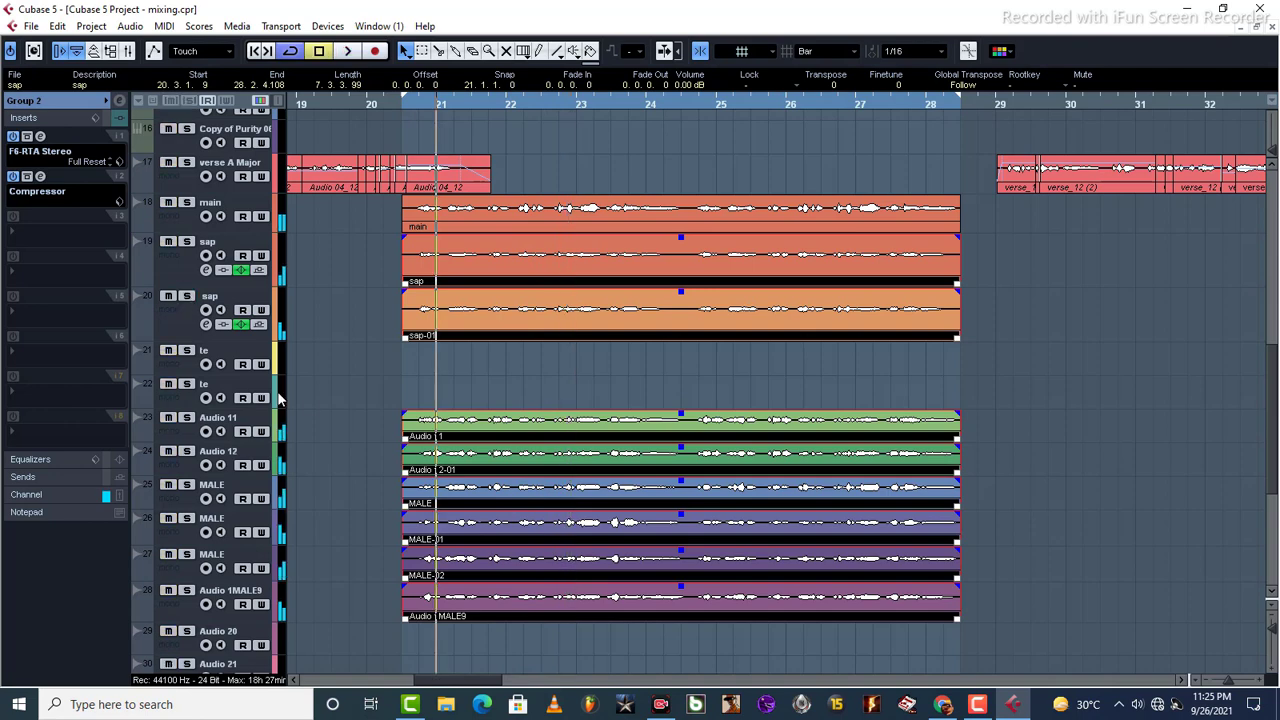
Solo Audio 11 and Audio 12, audition them, then clear the solos
scroll(325, 398, "down", 4)
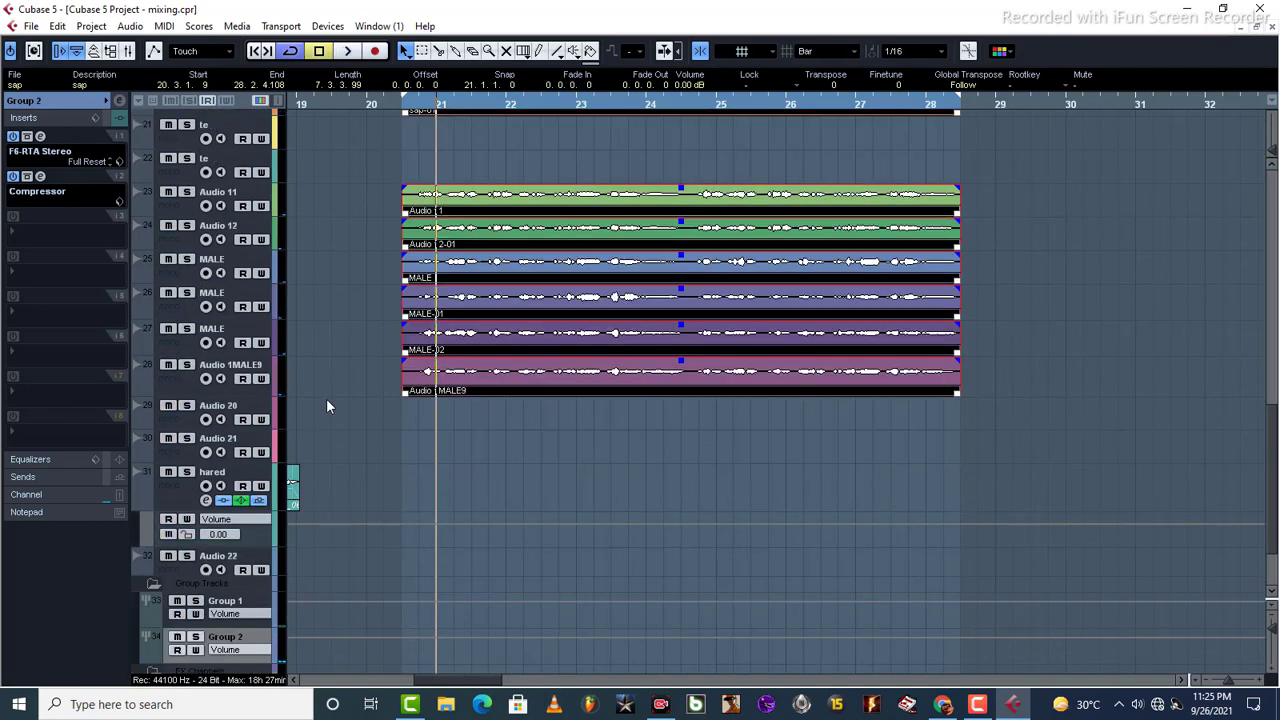
left_click(187, 192)
left_click(187, 226)
key("space")
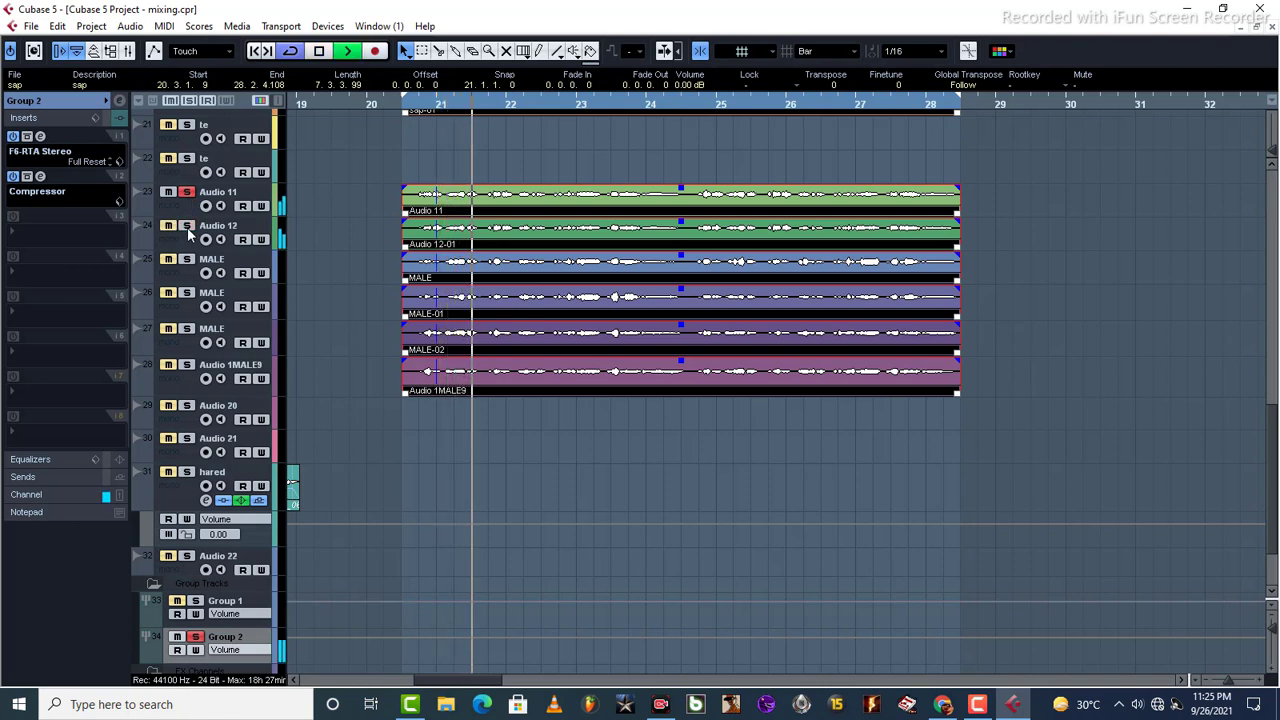
key("space")
left_click(187, 226)
left_click(187, 192)
Load RVox Stereo onto Group 2's third insert
left_click_drag(366, 157, 745, 310)
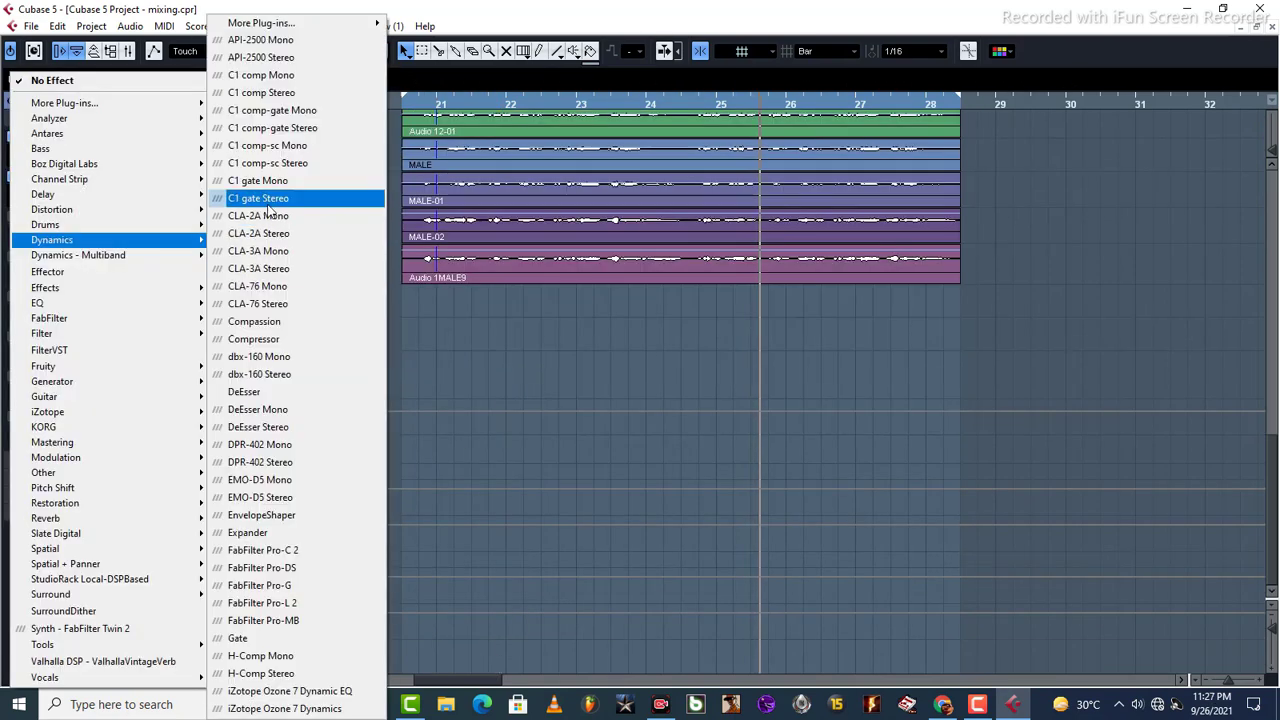
mouse_move(280, 22)
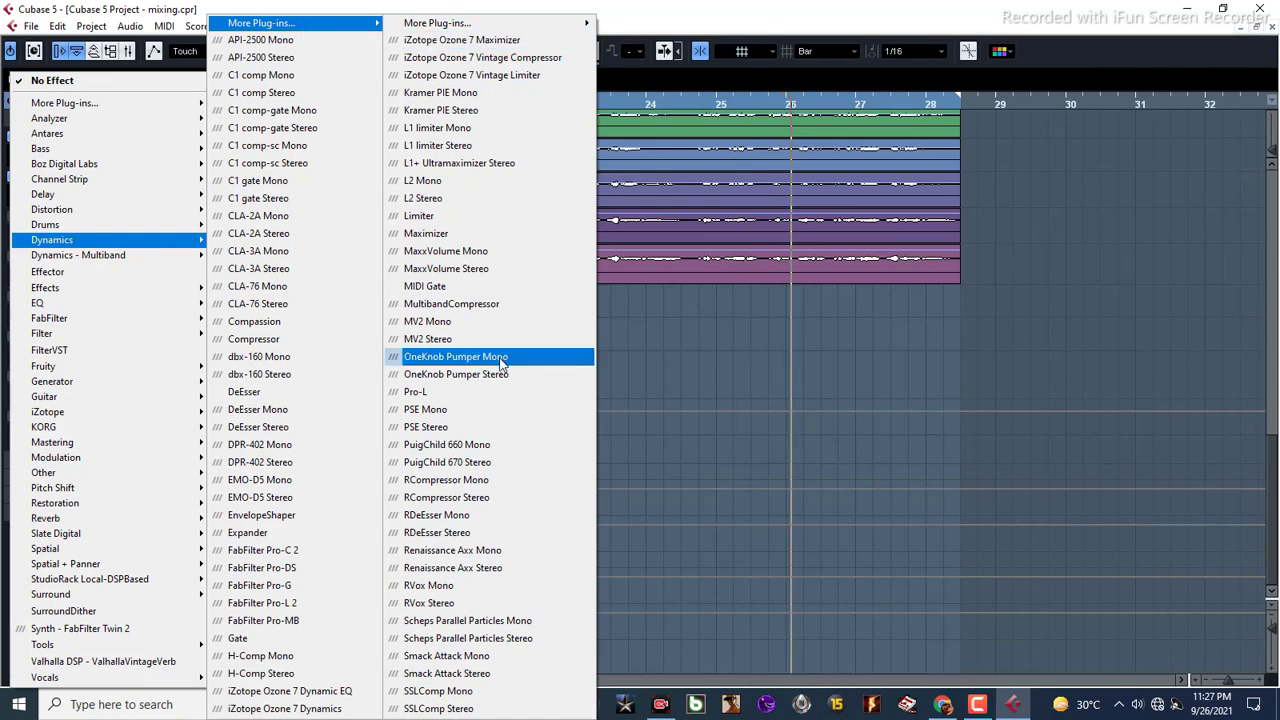
left_click(476, 605)
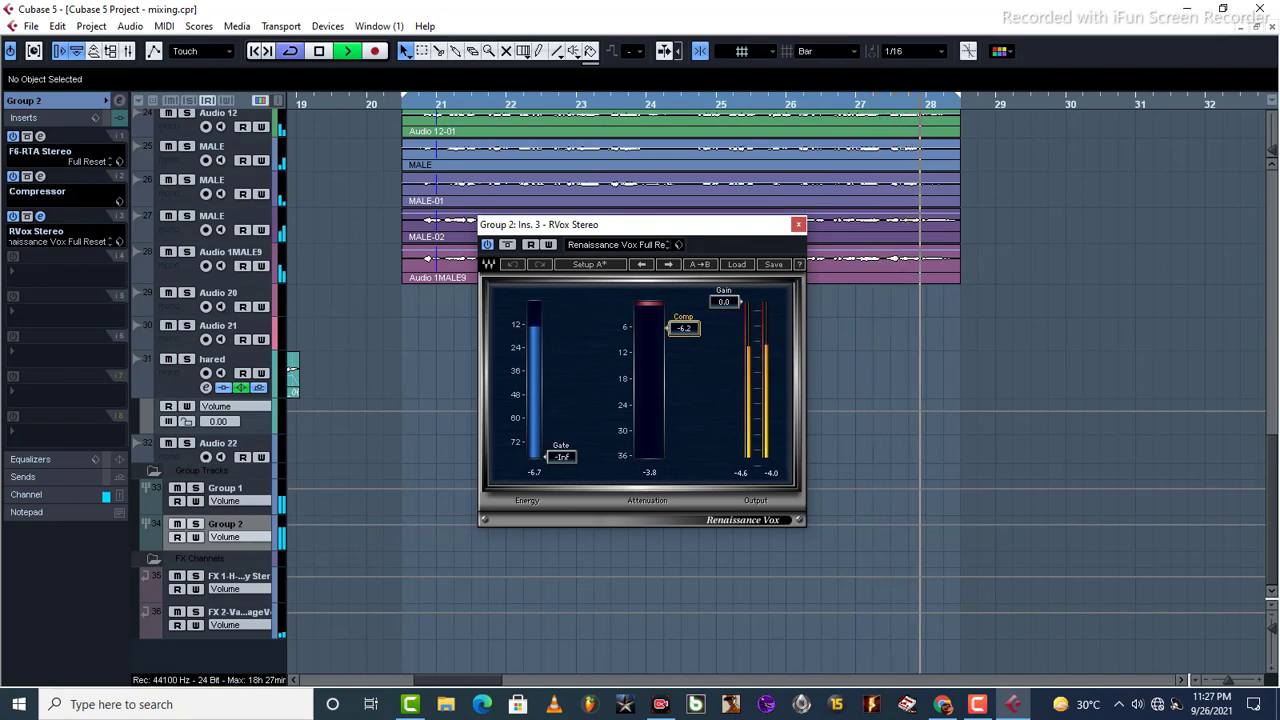
key("space")
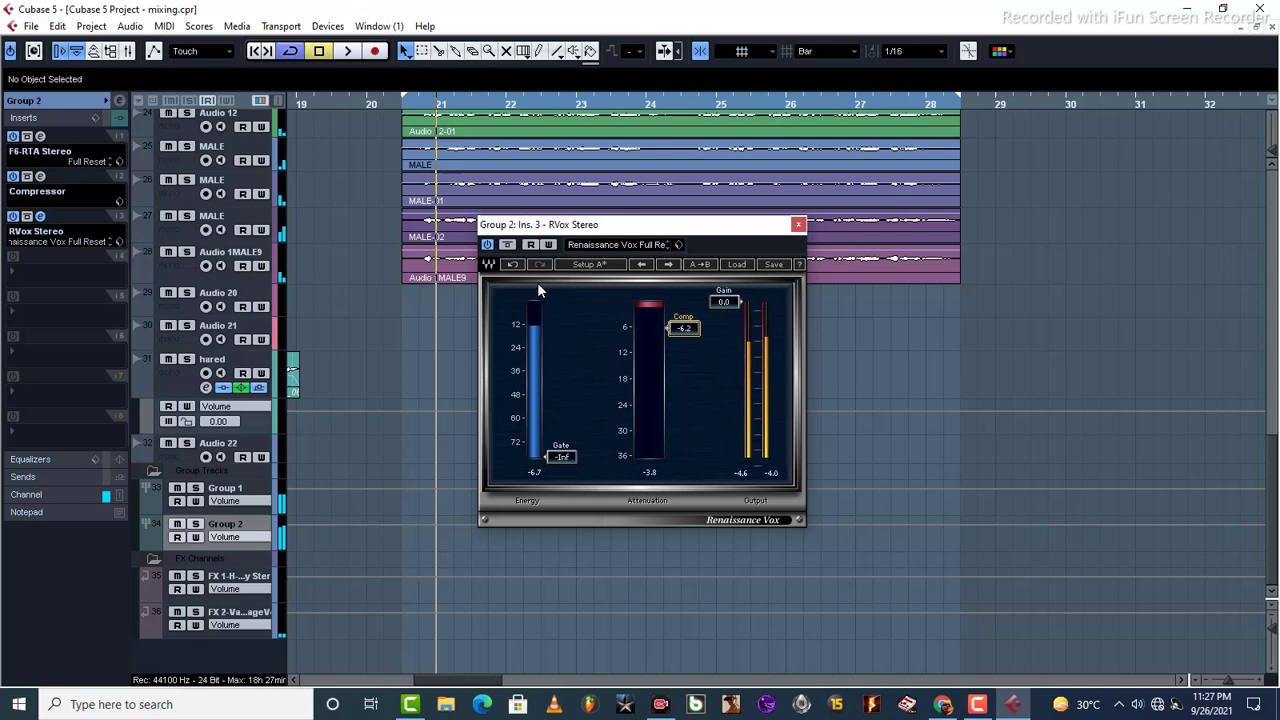
left_click_drag(673, 229, 445, 205)
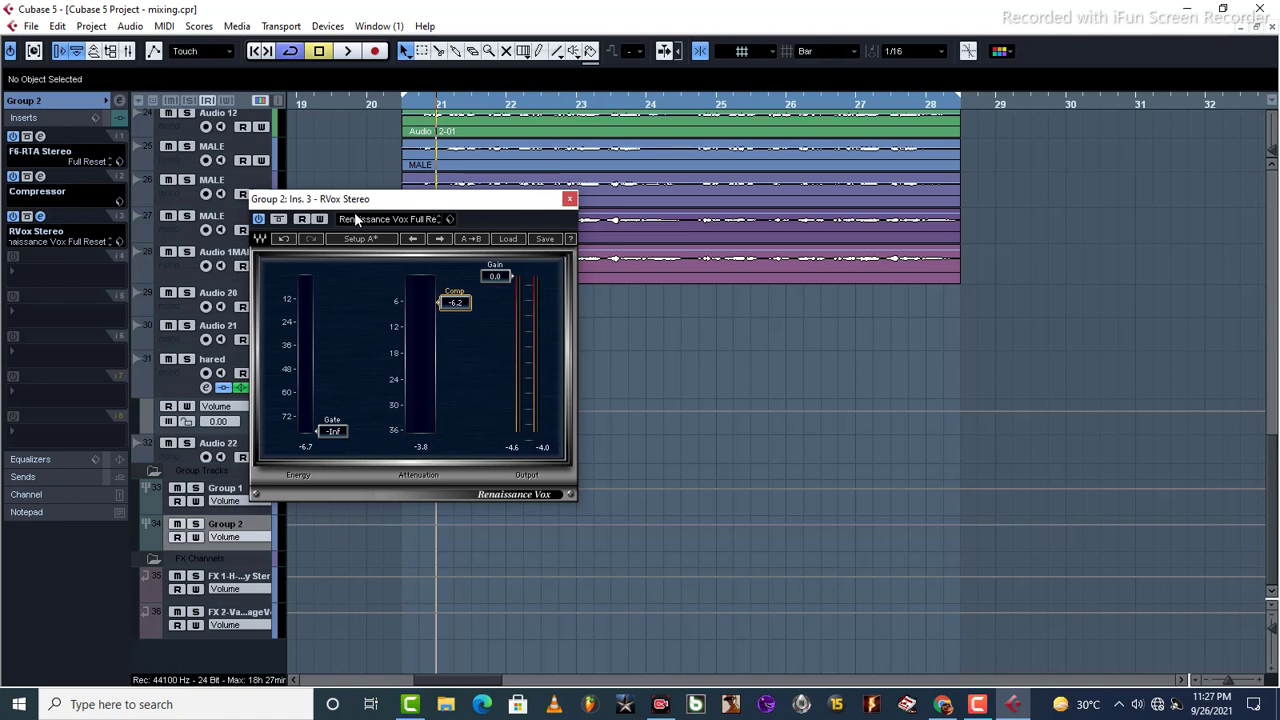
left_click(570, 200)
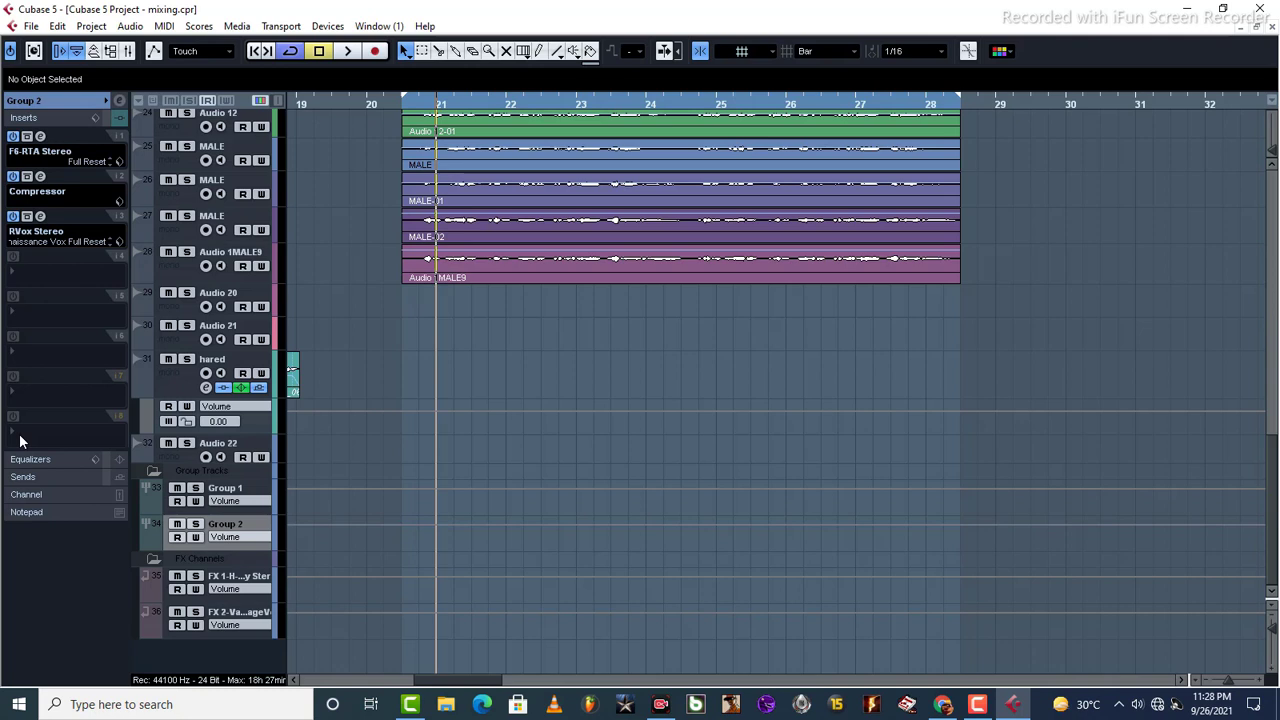
Play the group to hear X-Noise Stereo on insert 8, then stop
key("space")
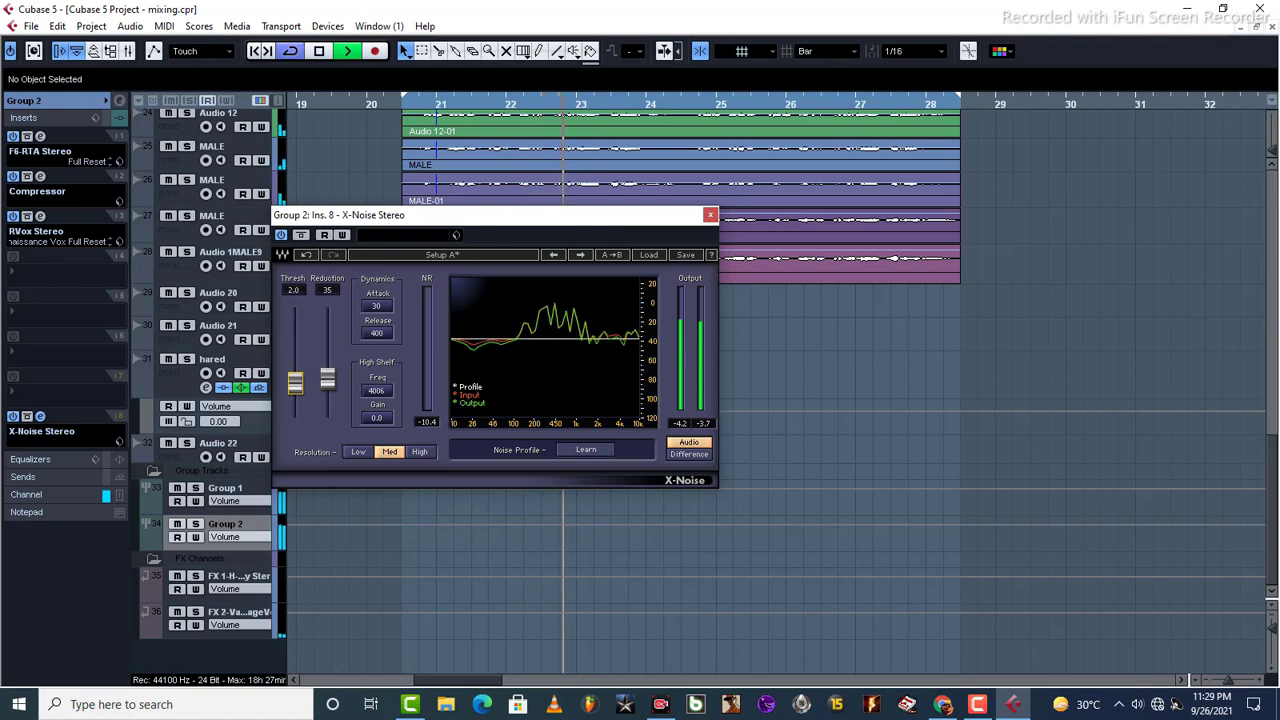
key("space")
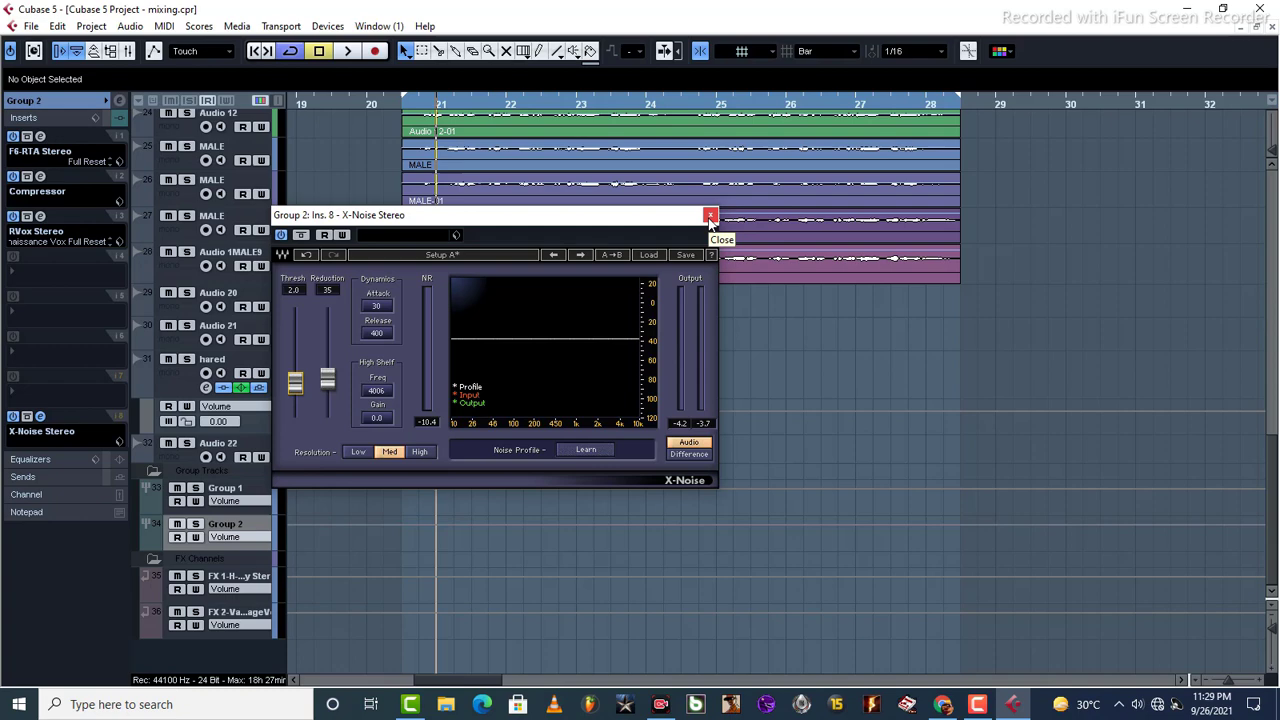
Select the nine vocal events on tracks 18–28 and process them with RX 7 De-crackle
left_click(710, 217)
scroll(1131, 319, "up", 5)
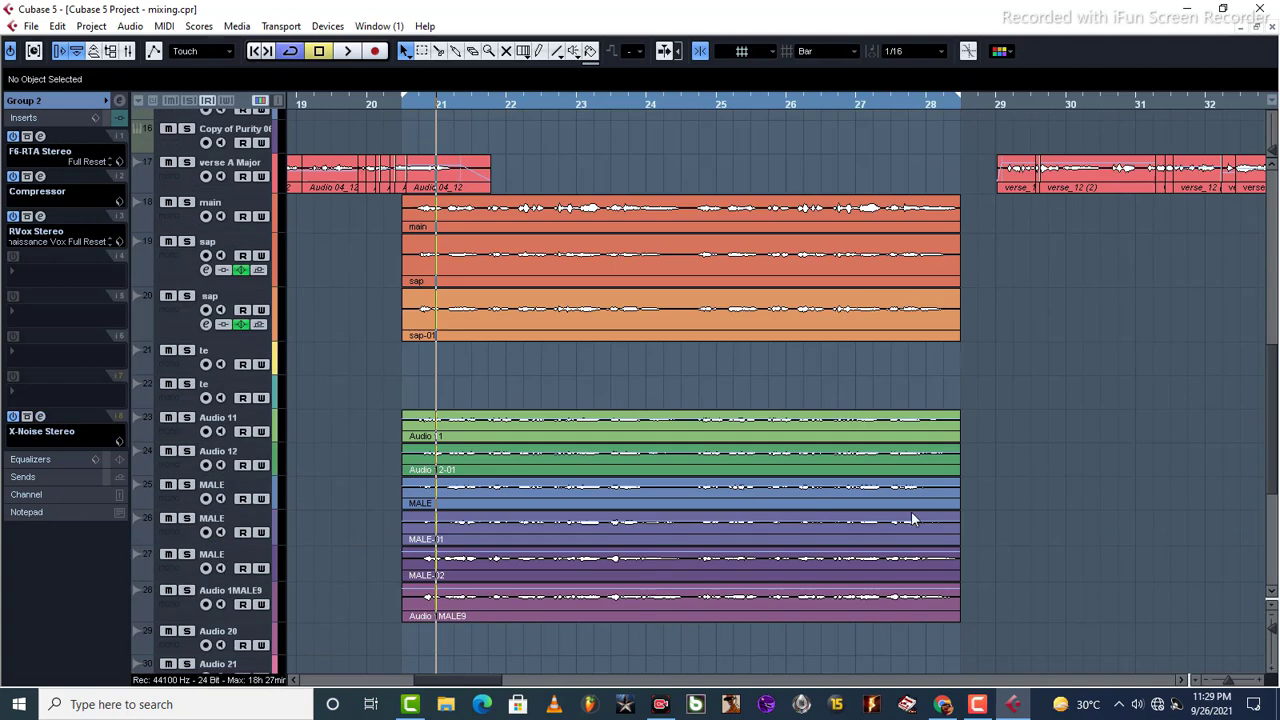
left_click_drag(1060, 624, 347, 218)
right_click(465, 224)
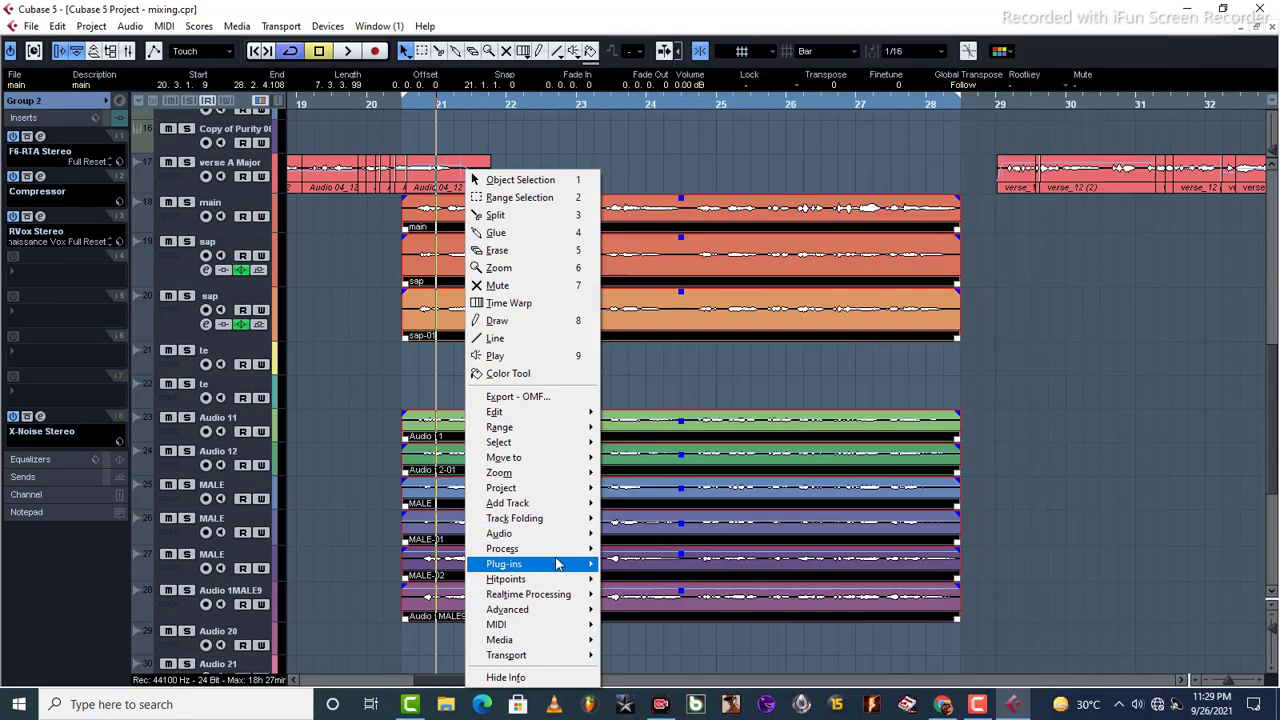
mouse_move(560, 564)
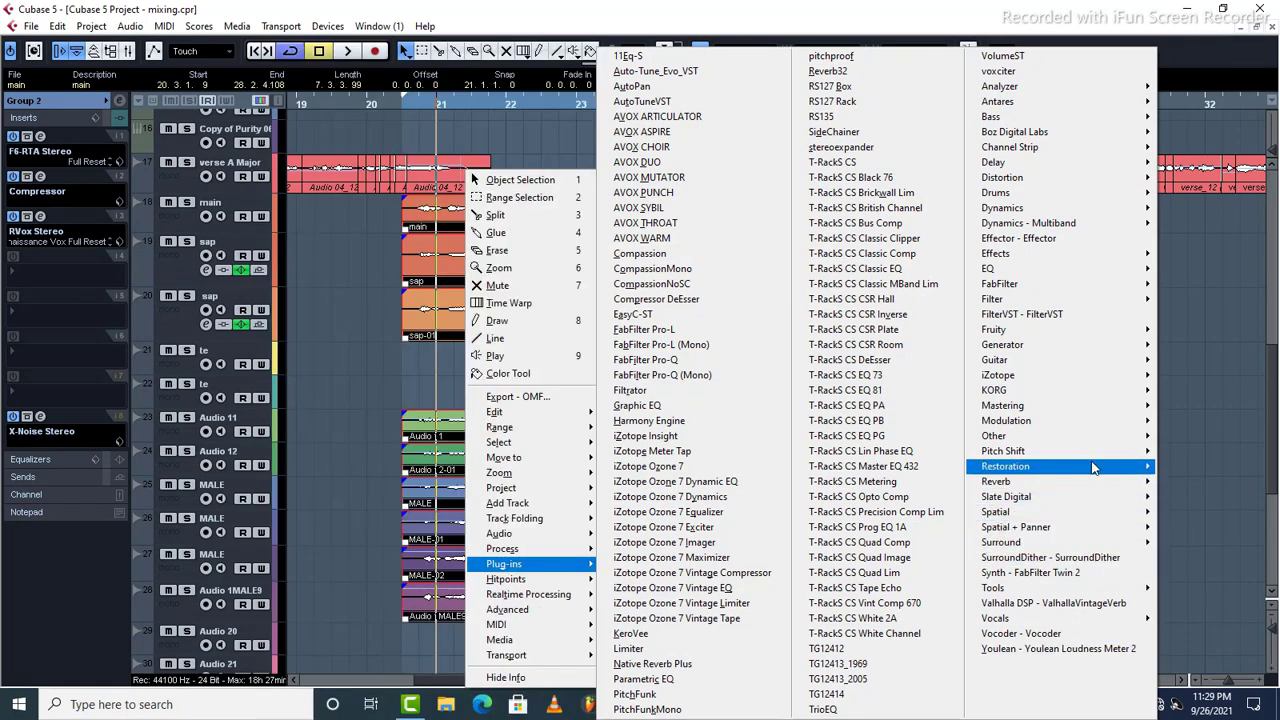
mouse_move(1050, 466)
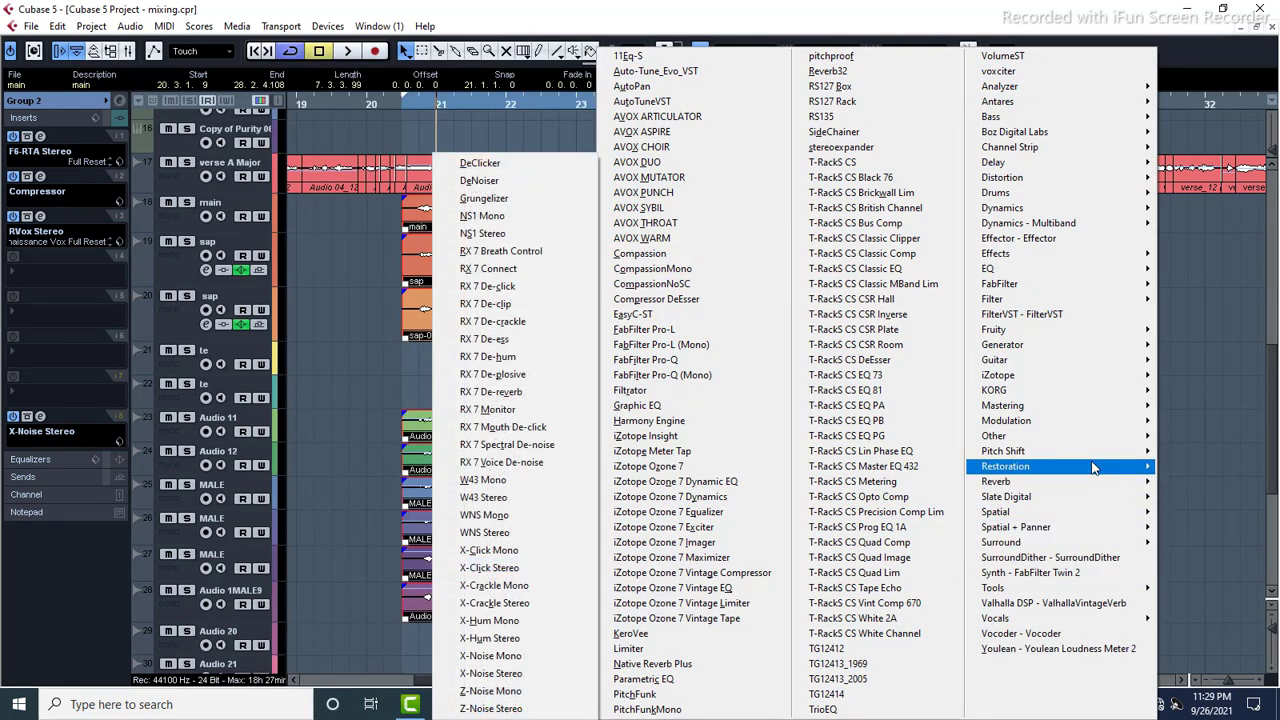
left_click(515, 322)
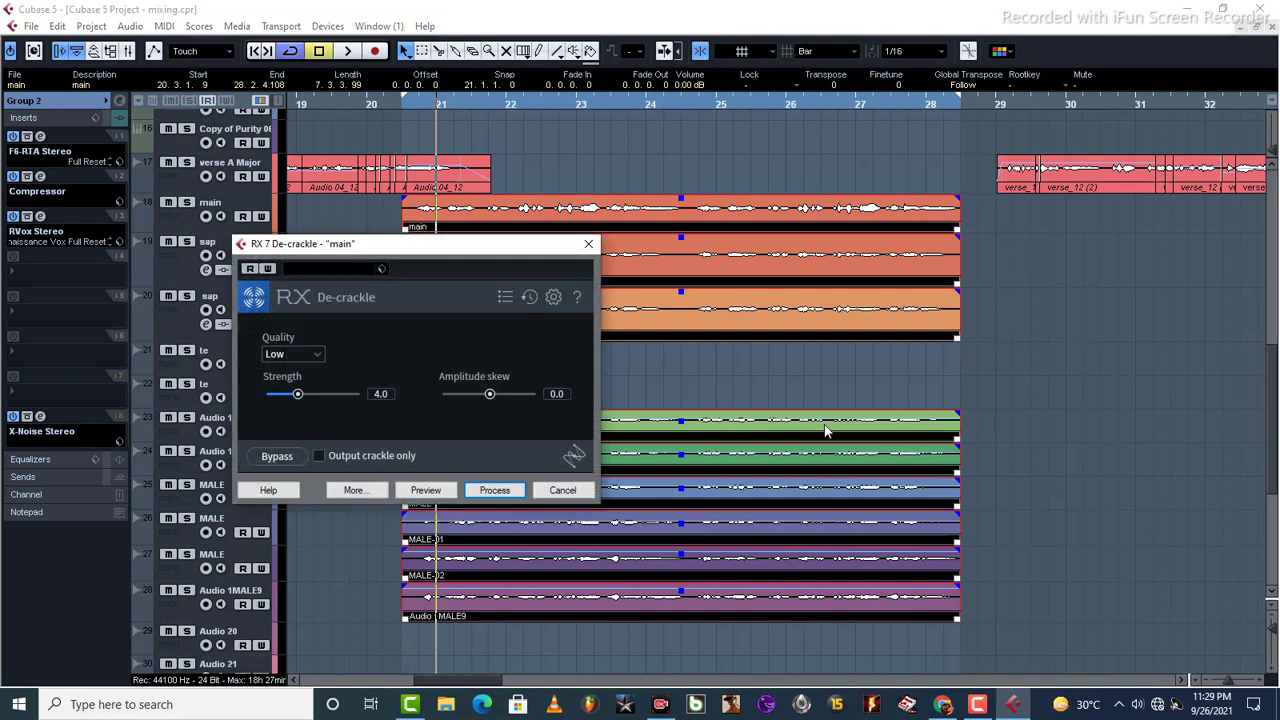
left_click(495, 490)
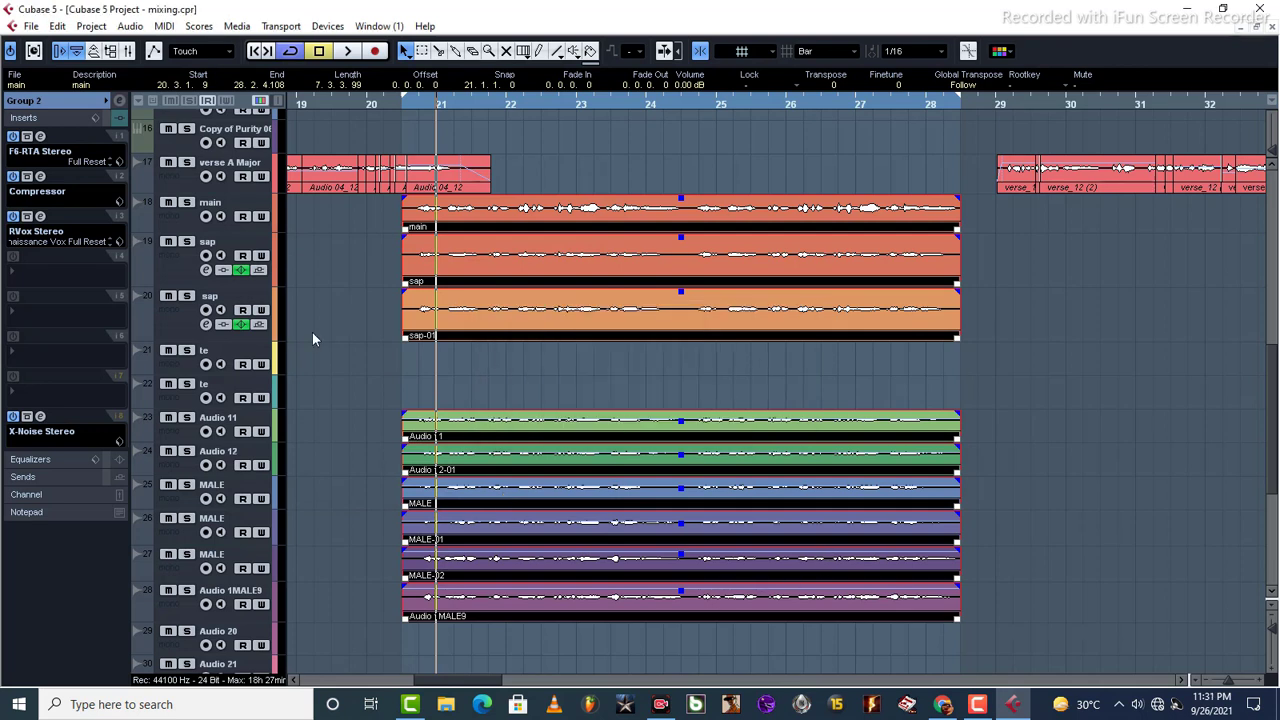
Play back the vocals from near their start
left_click(328, 390)
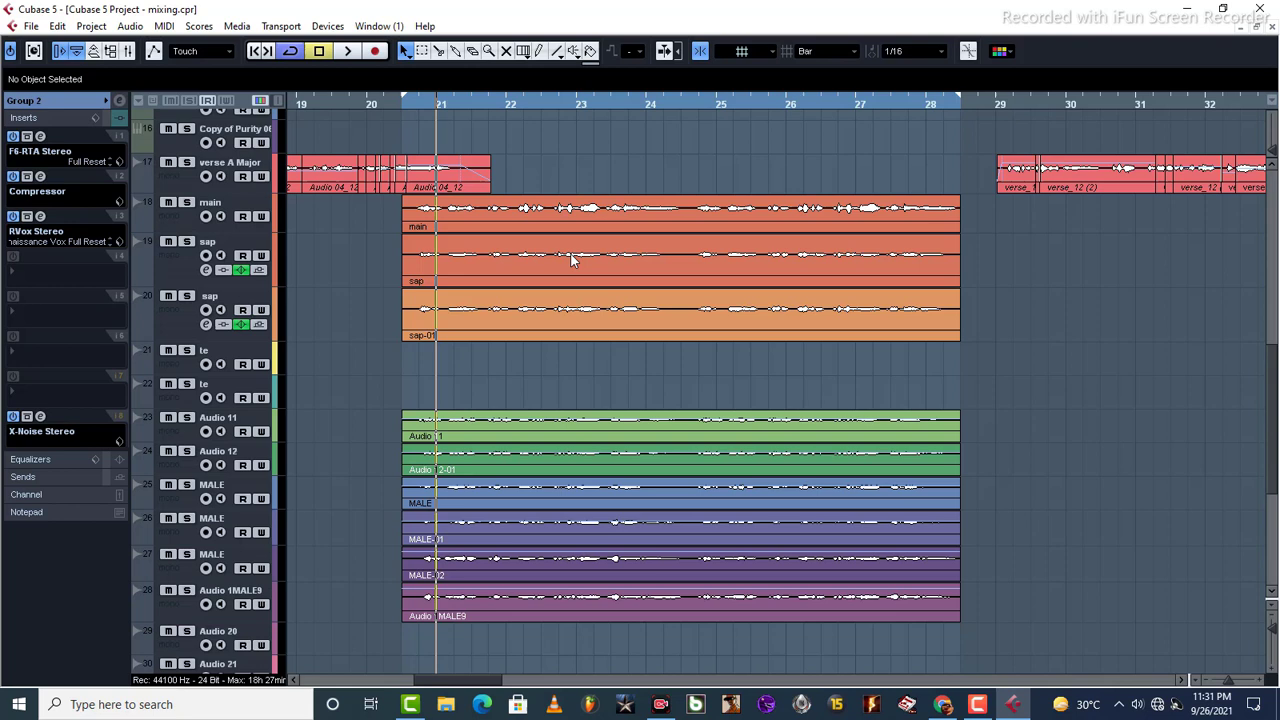
left_click(424, 98)
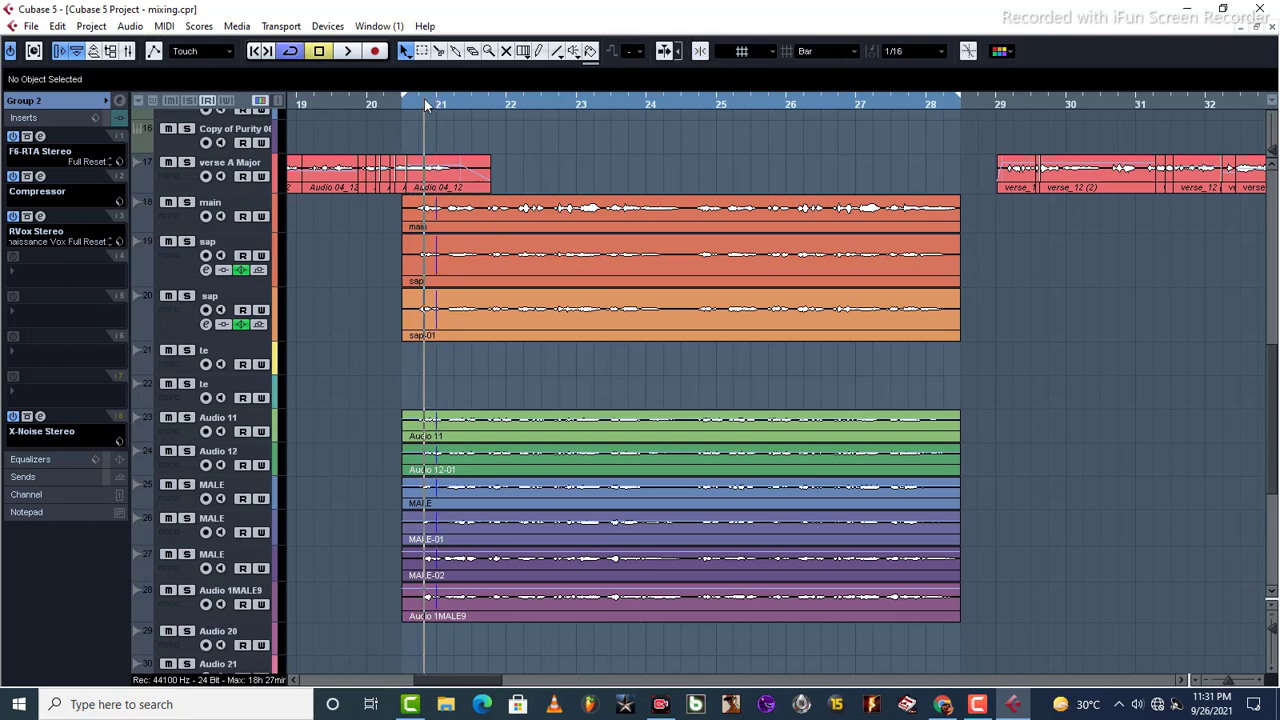
key("space")
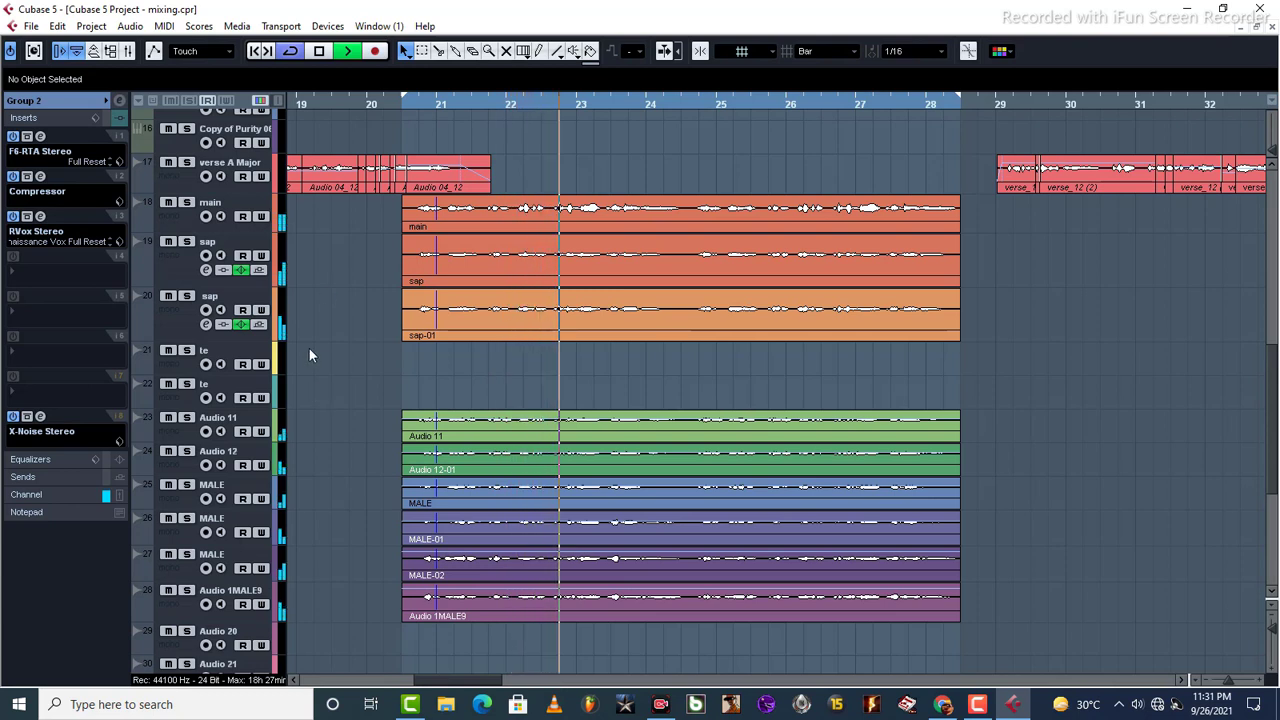
left_click(595, 220)
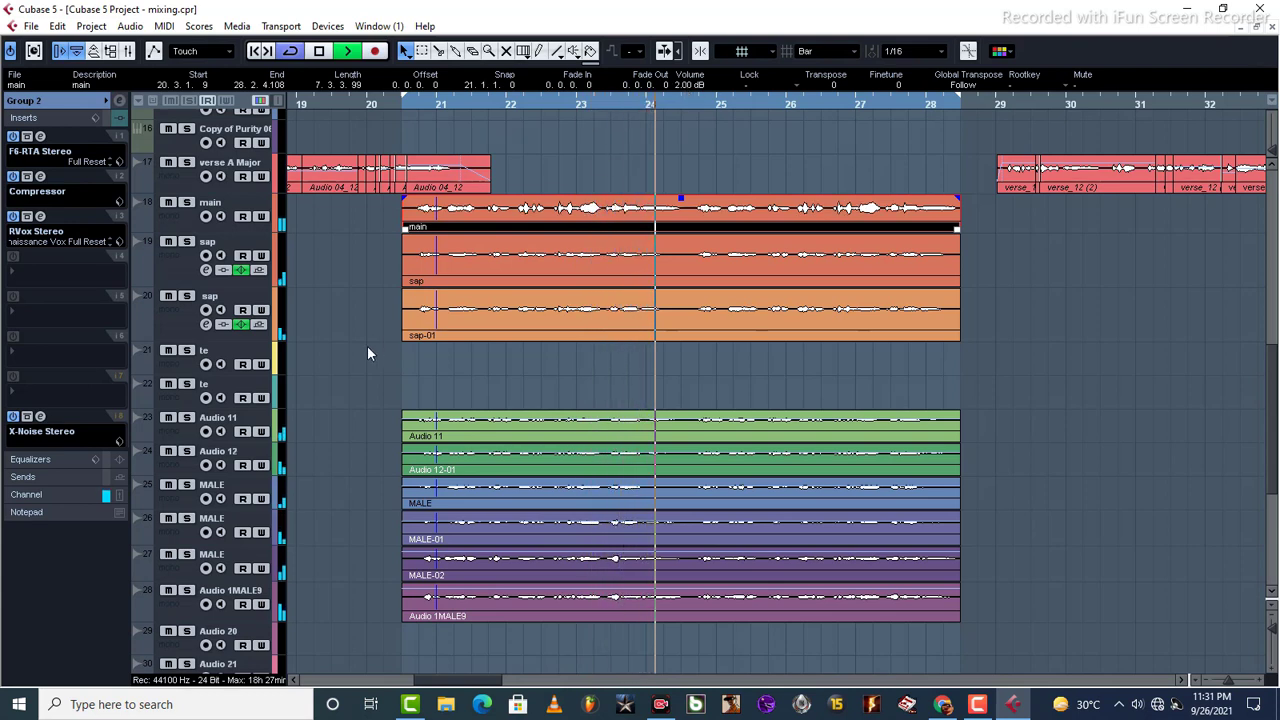
key("space")
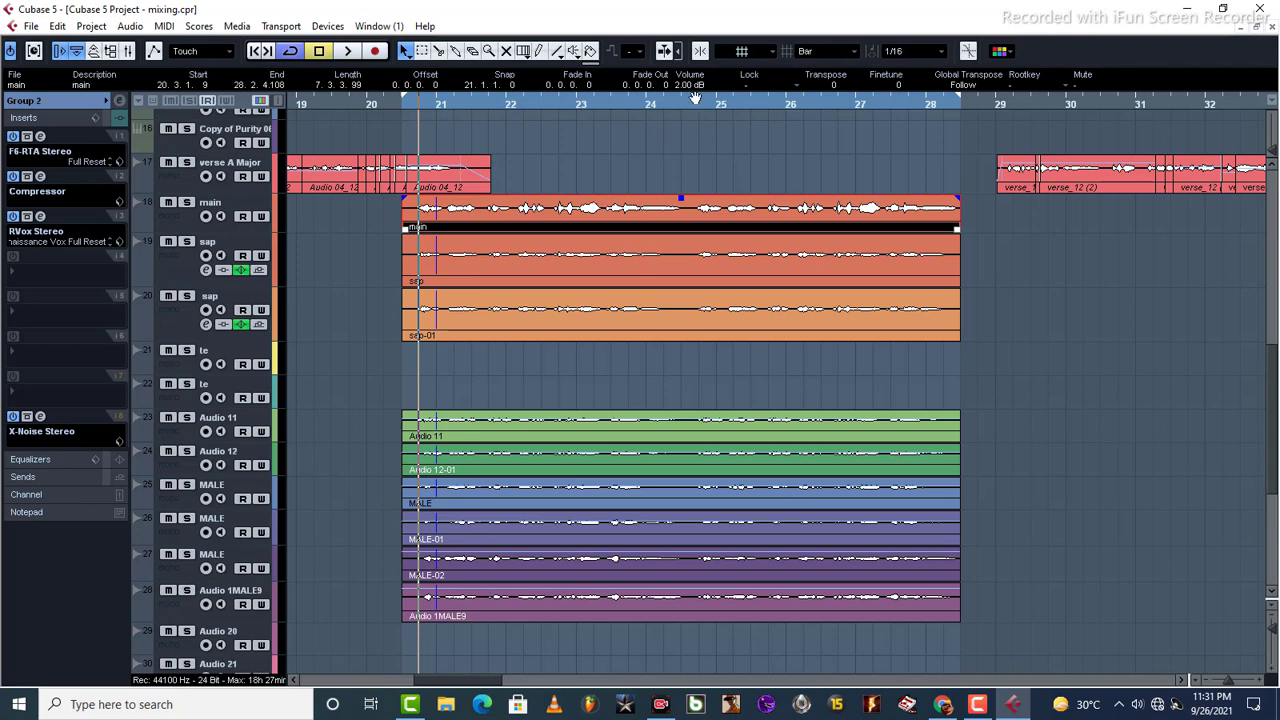
Set X-Noise to threshold 4.9 and reduction 34 while the vocals play
left_click(348, 378)
key("space")
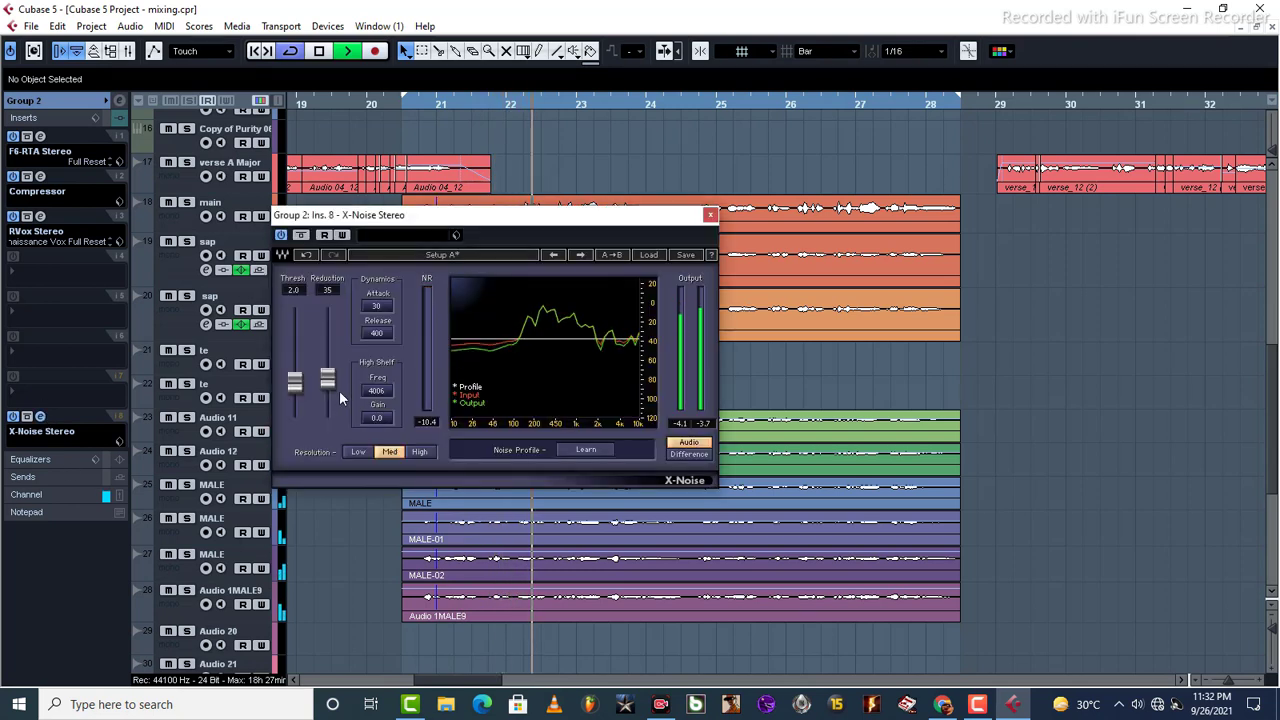
left_click_drag(327, 378, 331, 380)
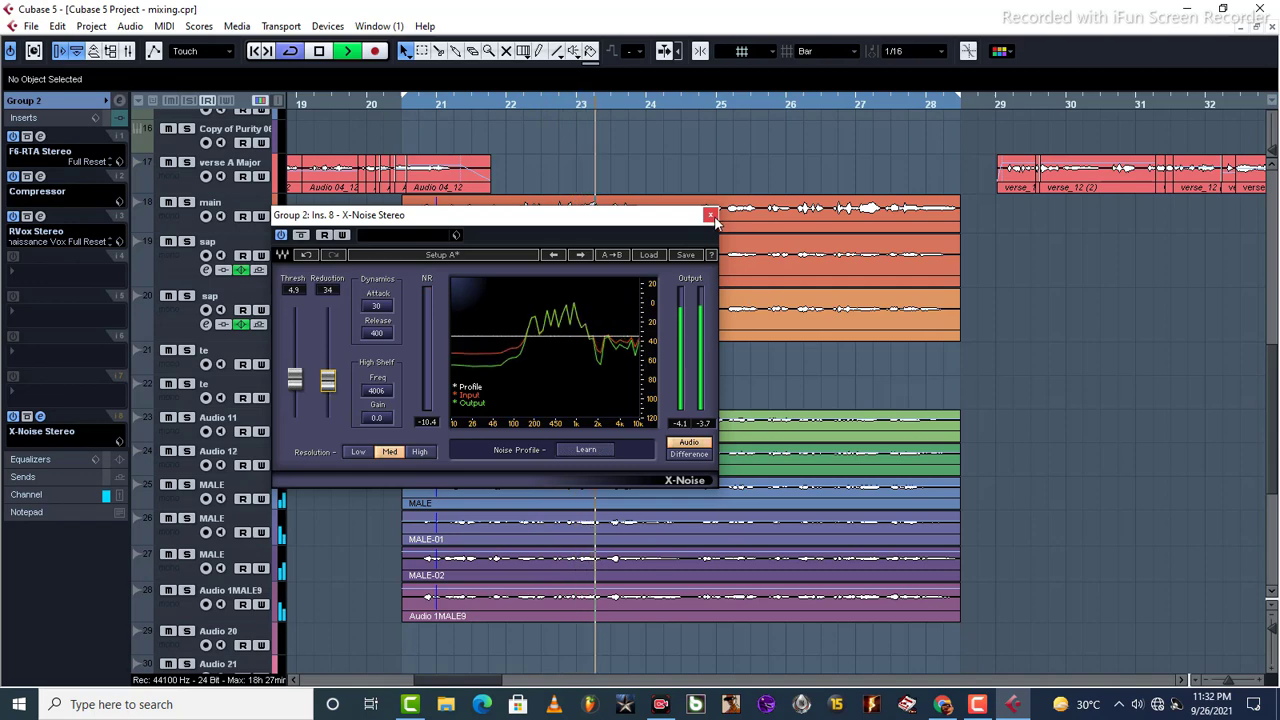
key("Escape")
key("space")
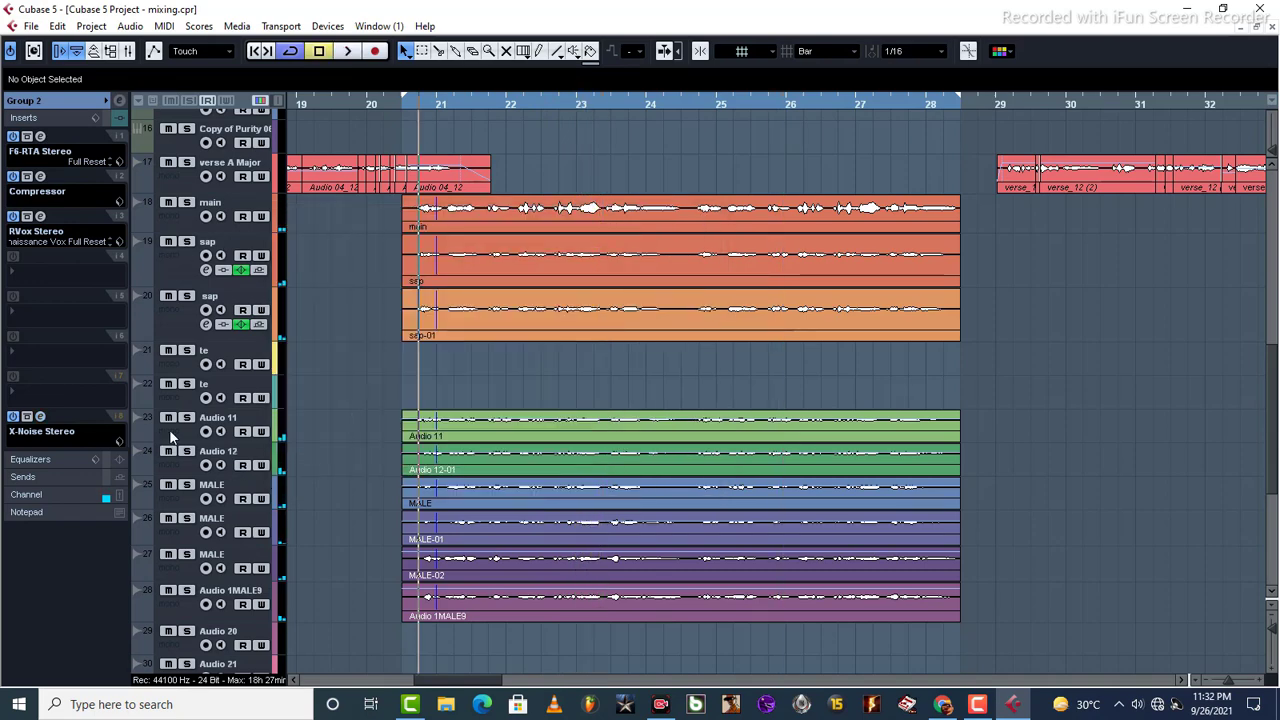
Check the current pan of the Audio 11, Audio 12 and MALE tracks
left_click(318, 440)
scroll(222, 355, "down", 3)
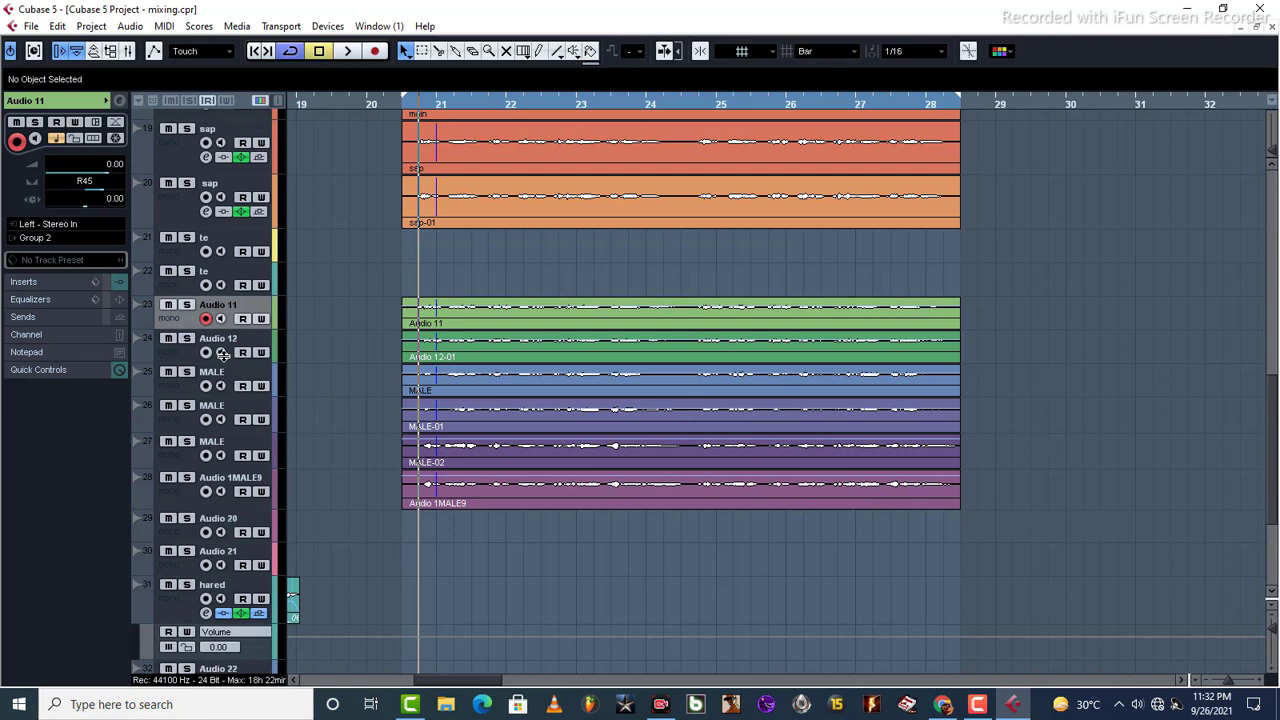
left_click(174, 364)
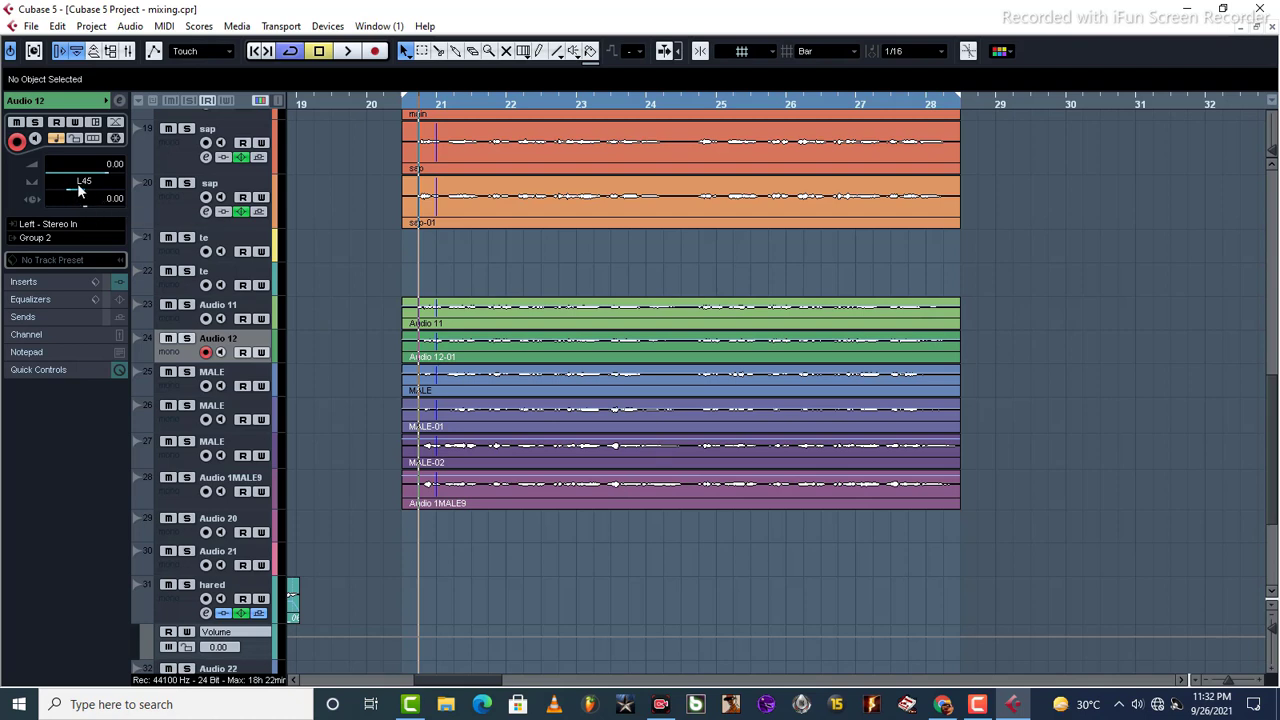
left_click(184, 322)
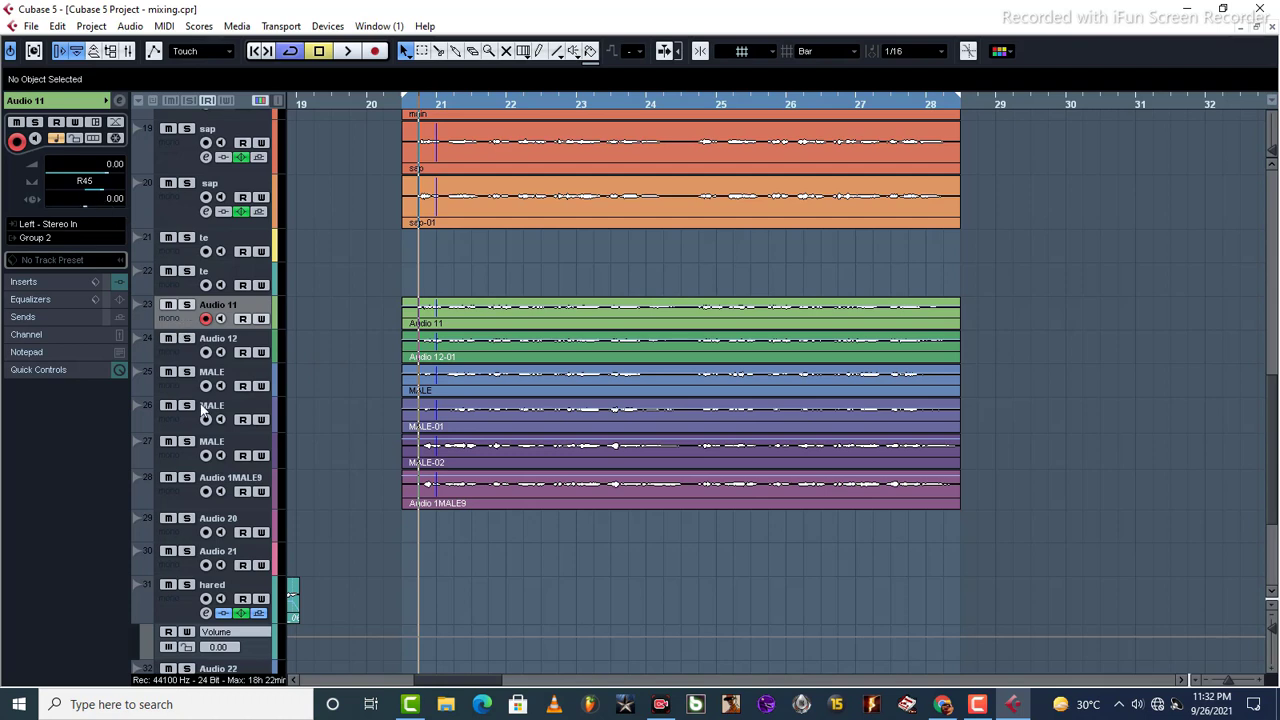
left_click(182, 390)
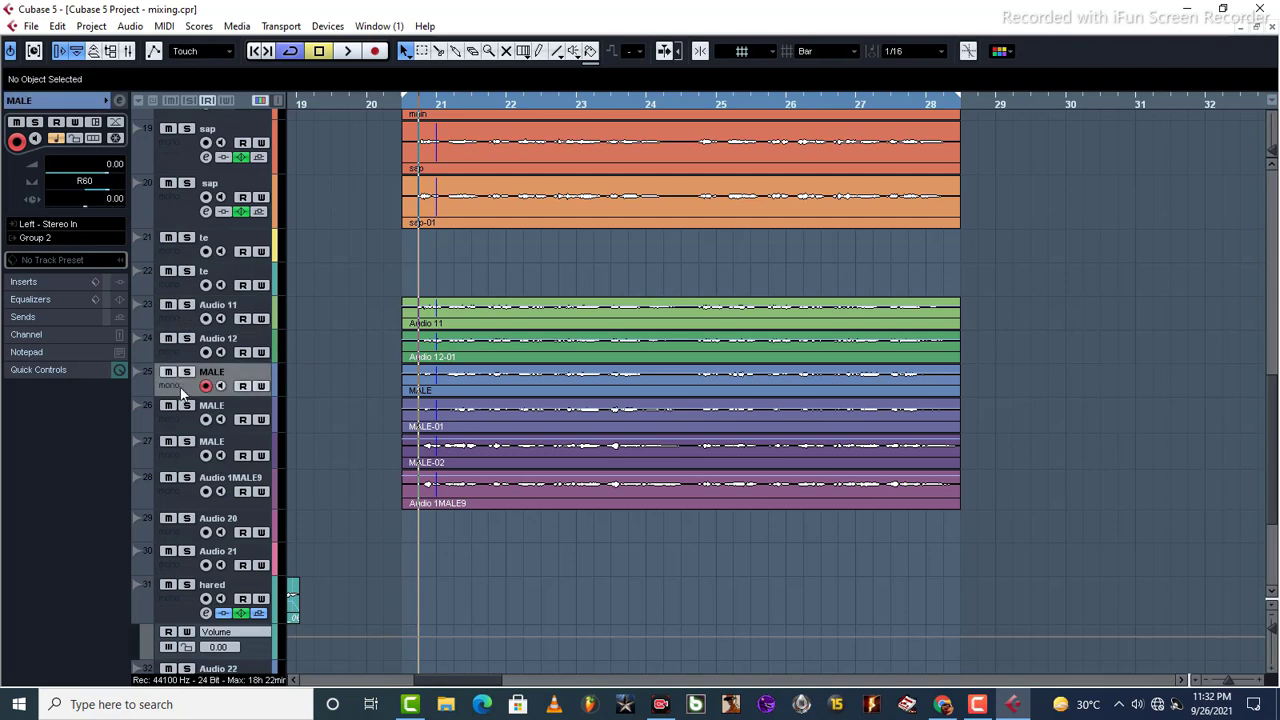
left_click(179, 317)
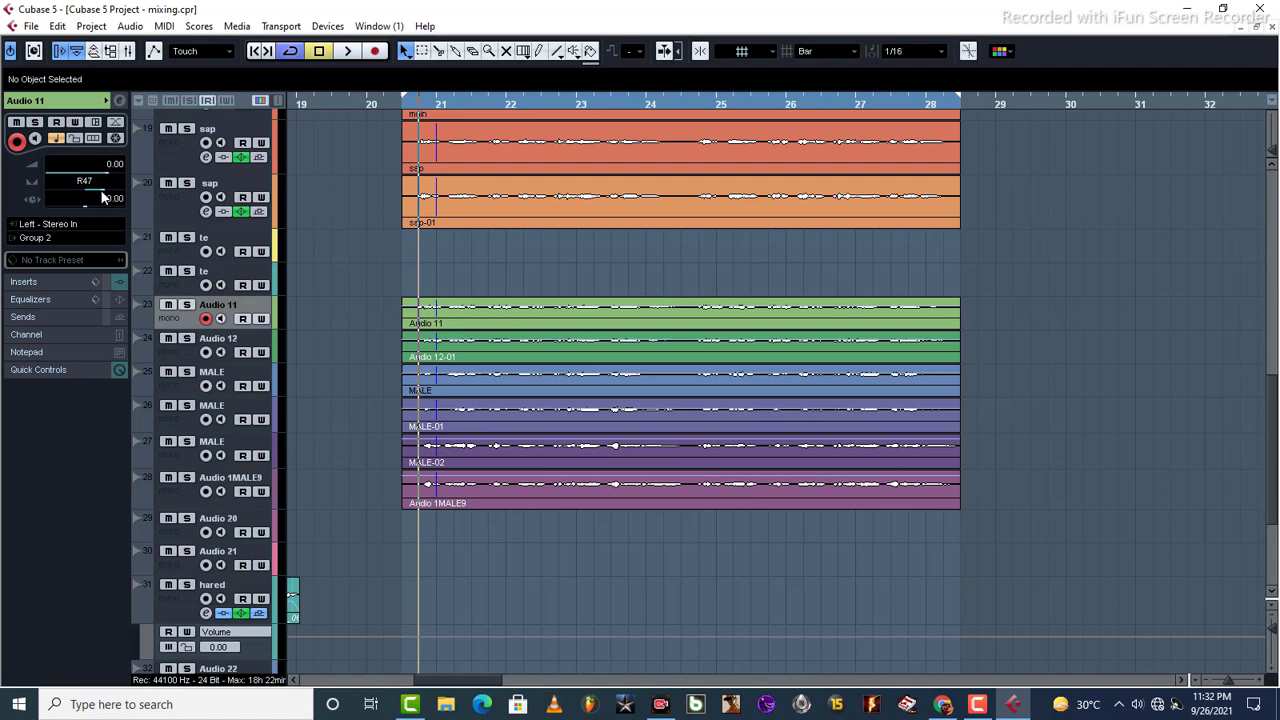
Pan Audio 11 to R60 and Audio 12 to L60, then play back
left_click_drag(102, 188, 106, 189)
left_click(188, 362)
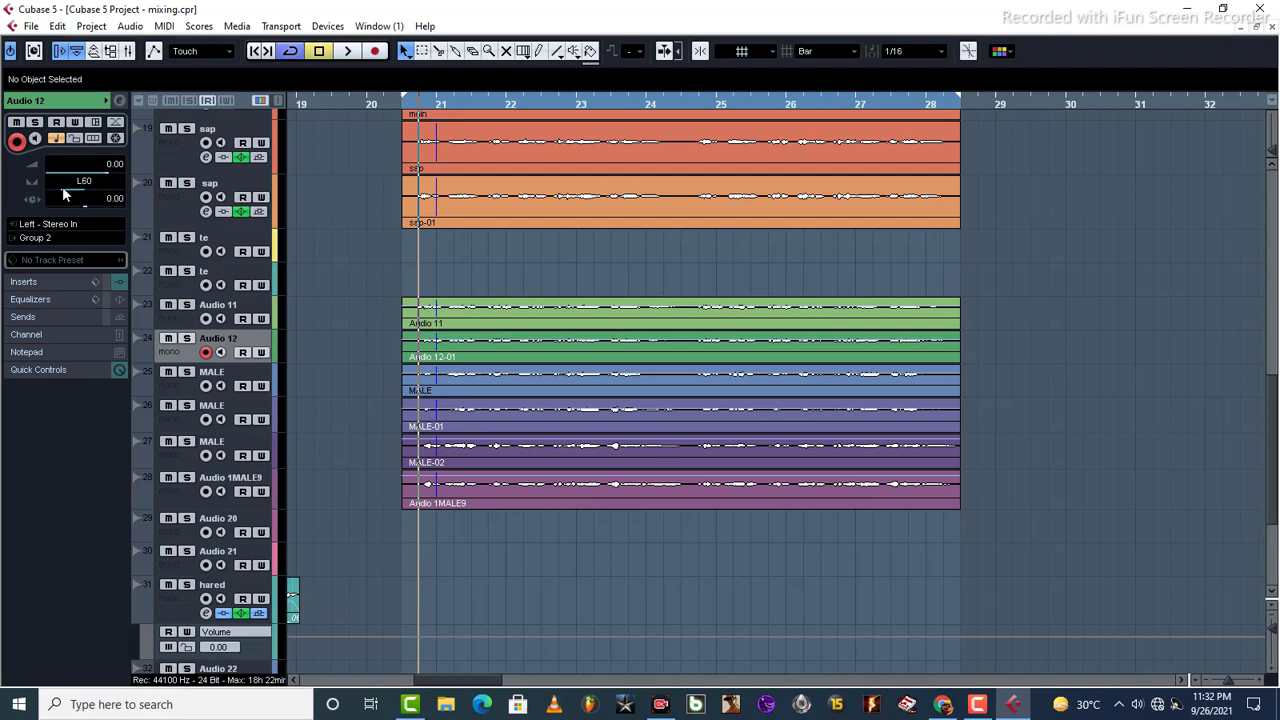
key("Down")
key("Down")
key("Down")
key("space")
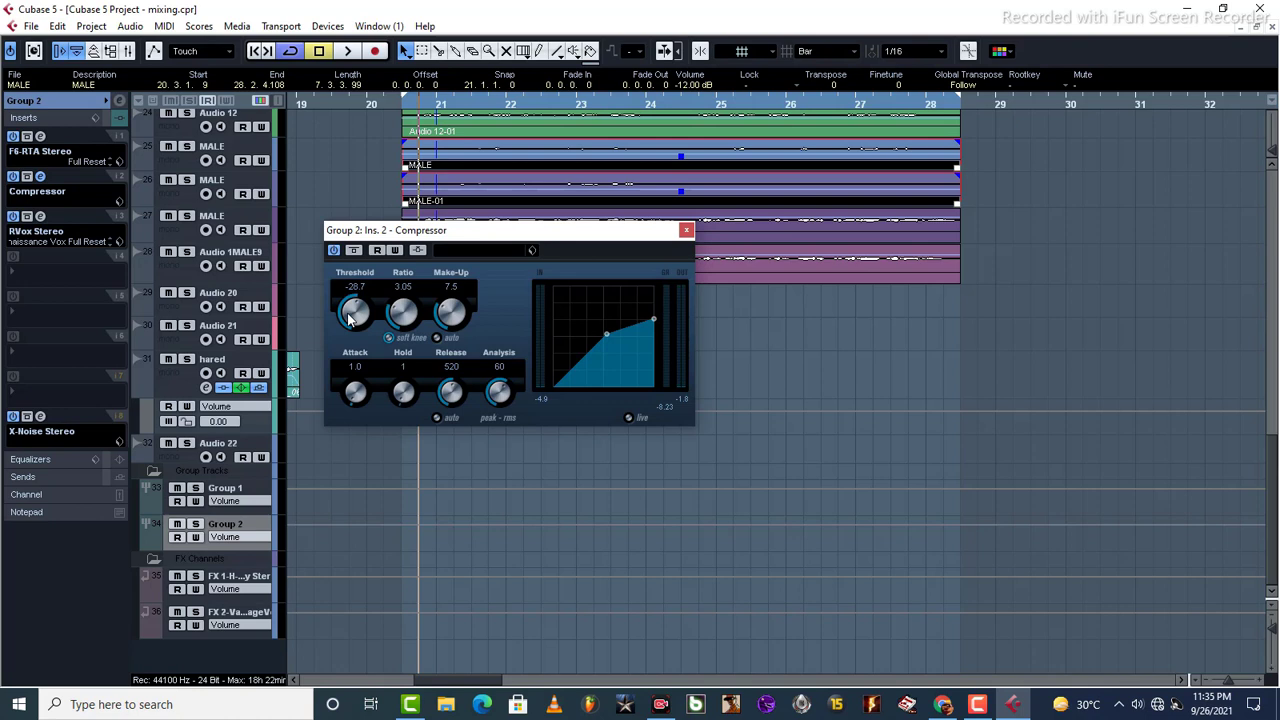
During playback, raise the Group 2 compressor's make-up gain to 8.0
key("space")
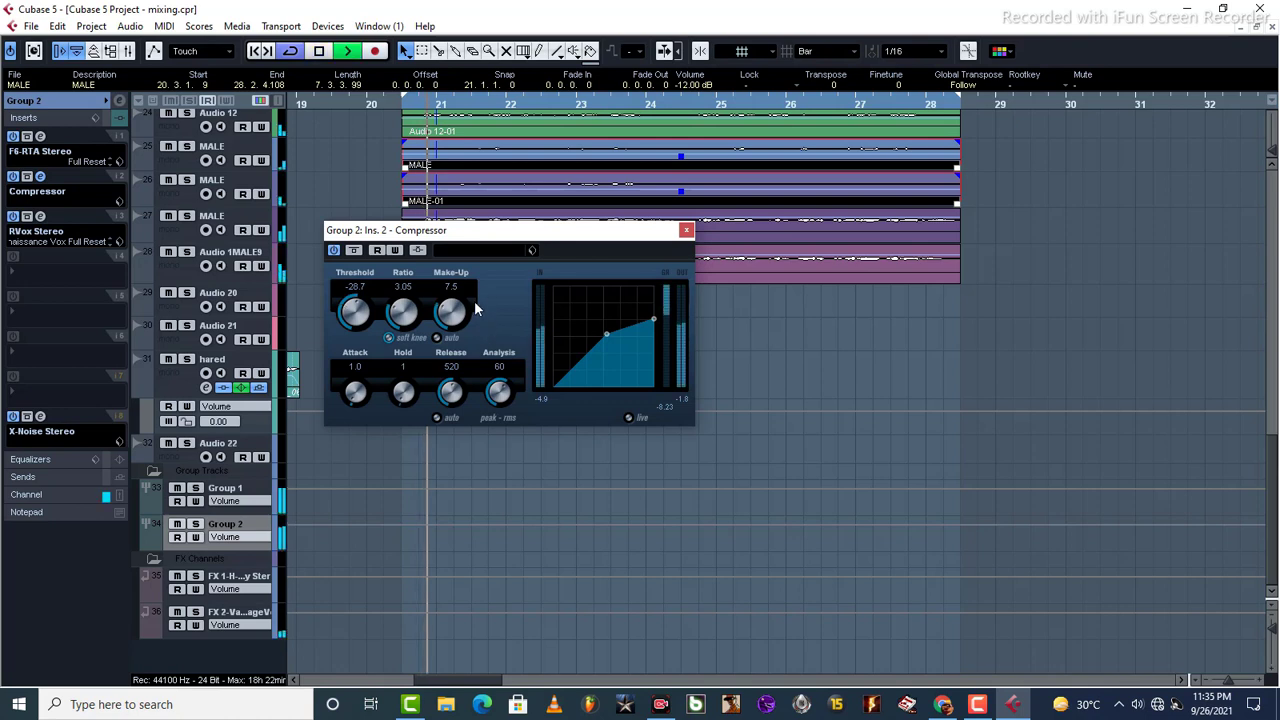
left_click_drag(452, 320, 449, 313)
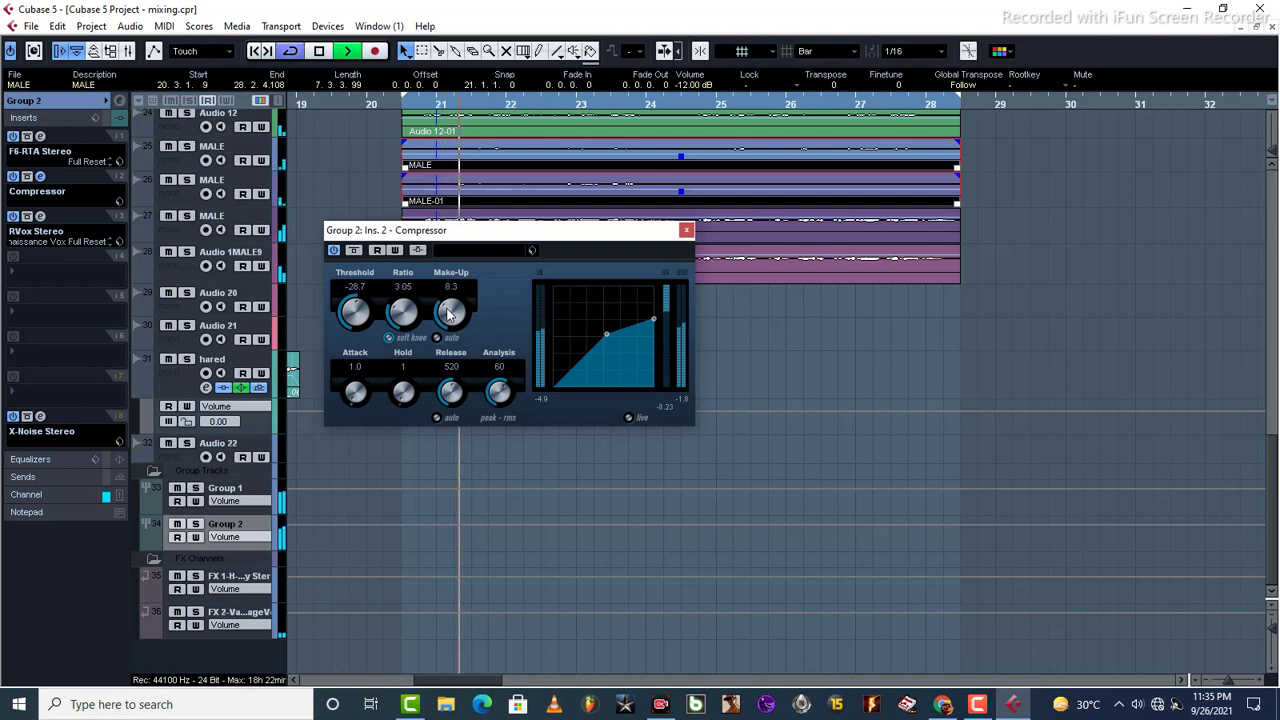
scroll(449, 313, "up", 2)
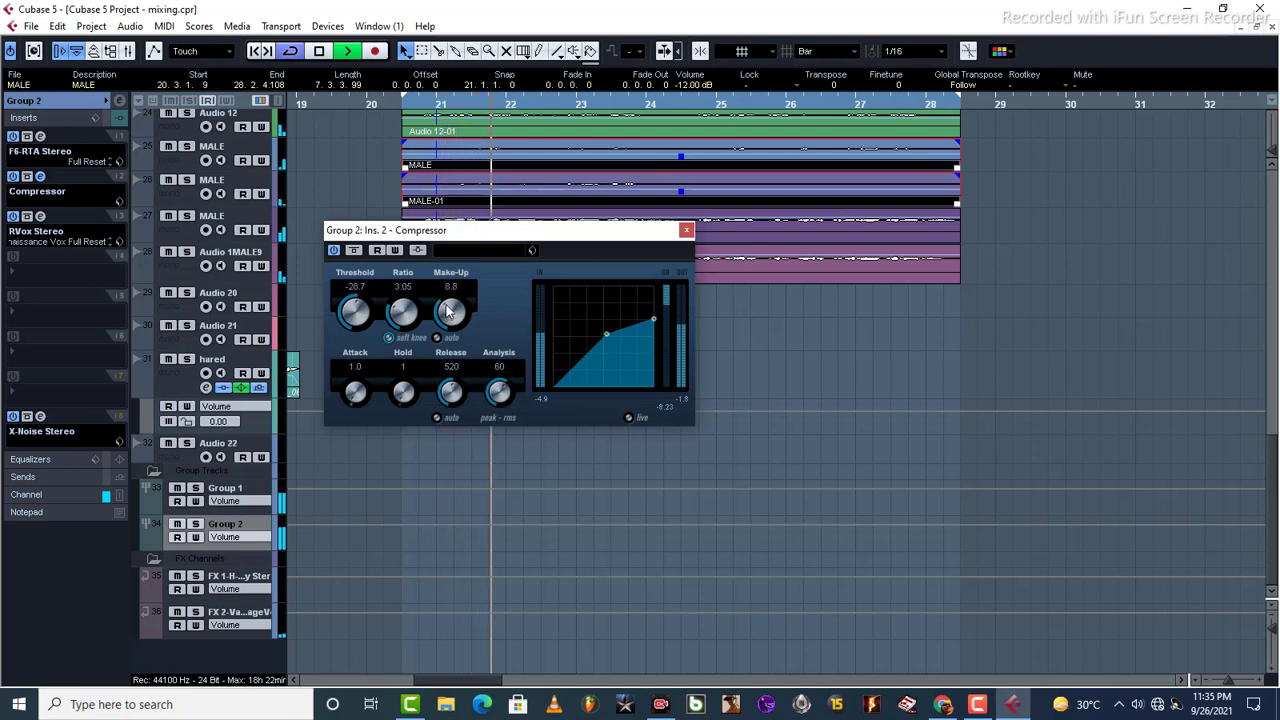
scroll(449, 313, "down", 6)
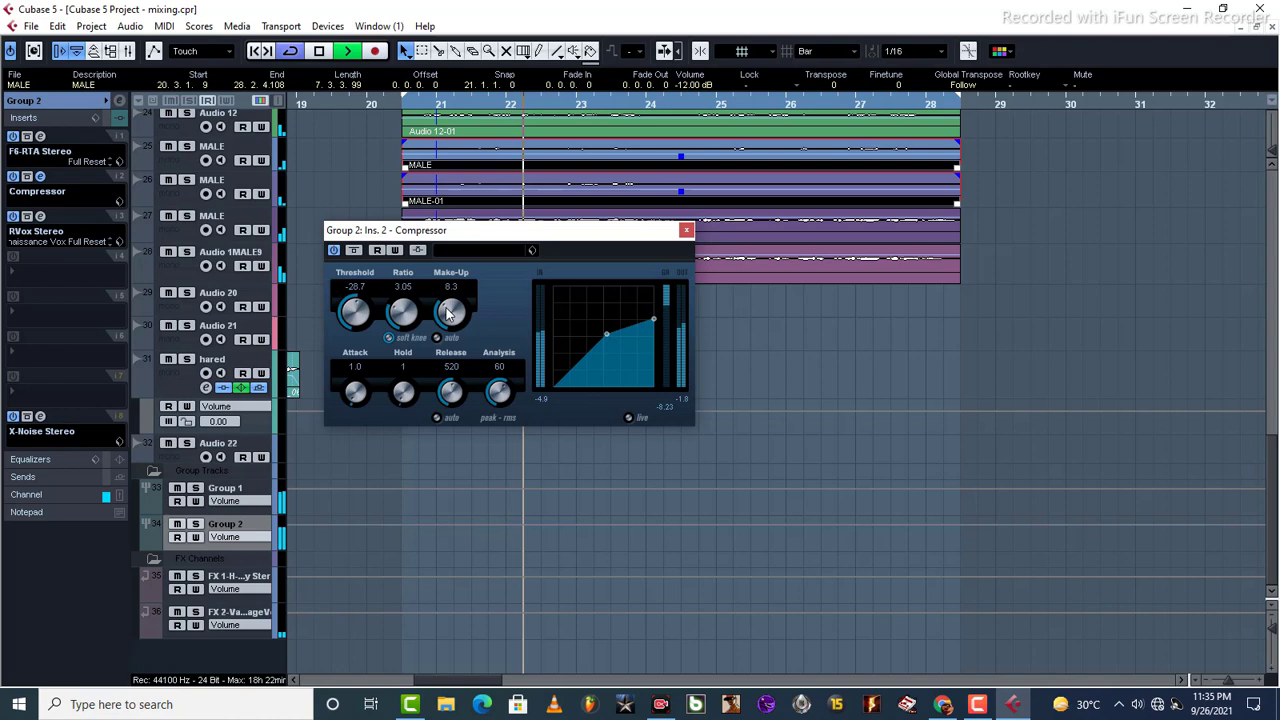
Lower the RVox compression threshold to -7.0 and close the plugin
left_click(40, 216)
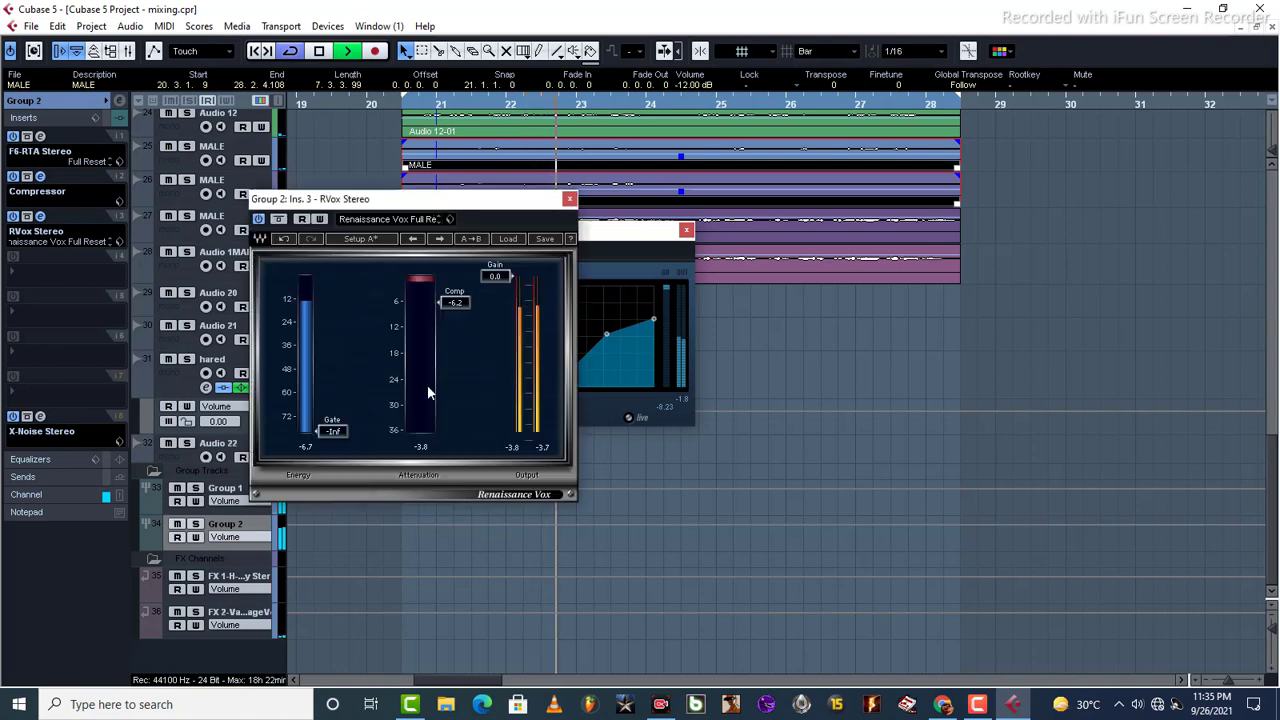
scroll(455, 304, "down", 4)
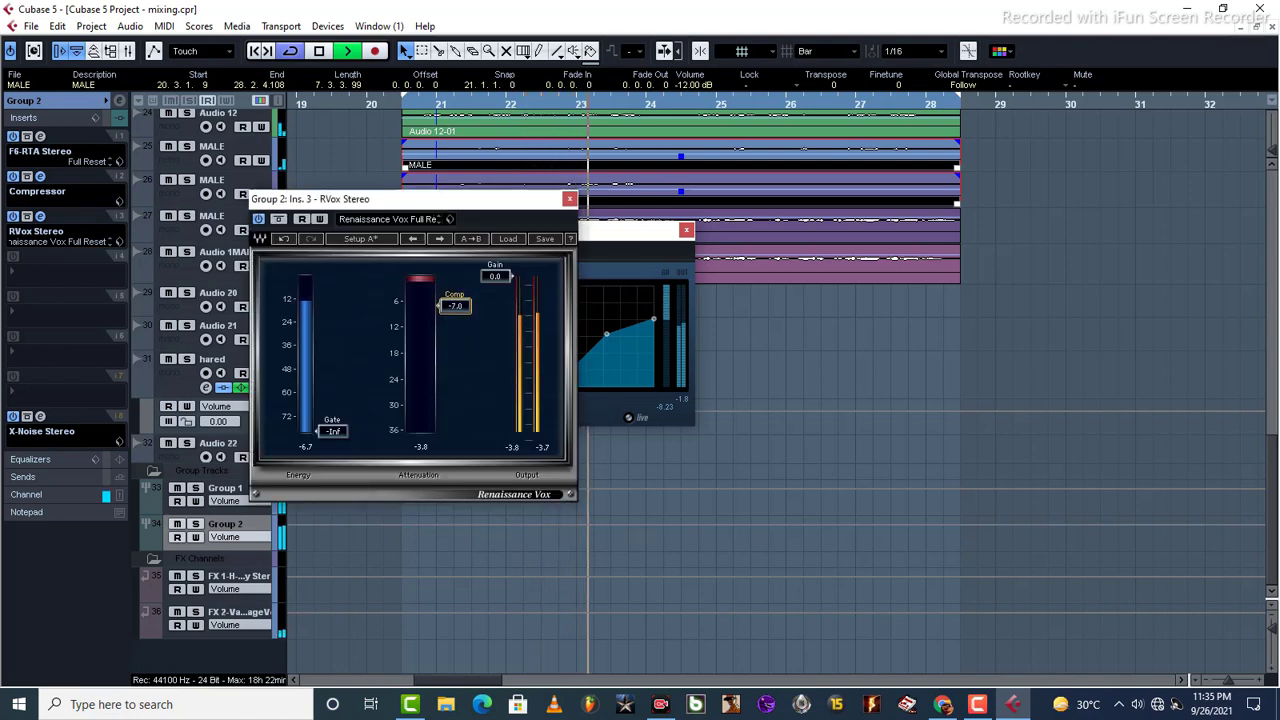
left_click(570, 199)
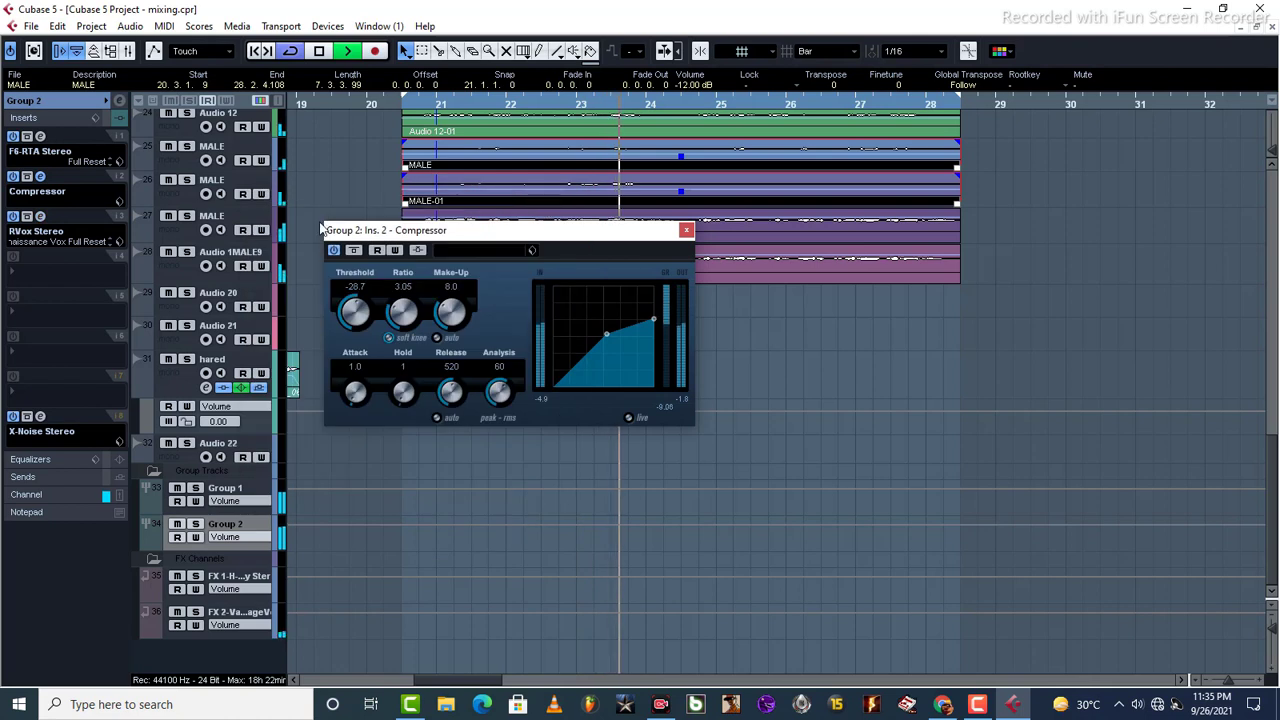
Route Group 2's first send to FX 2-ValhallaVintageVerb
key("space")
left_click(686, 230)
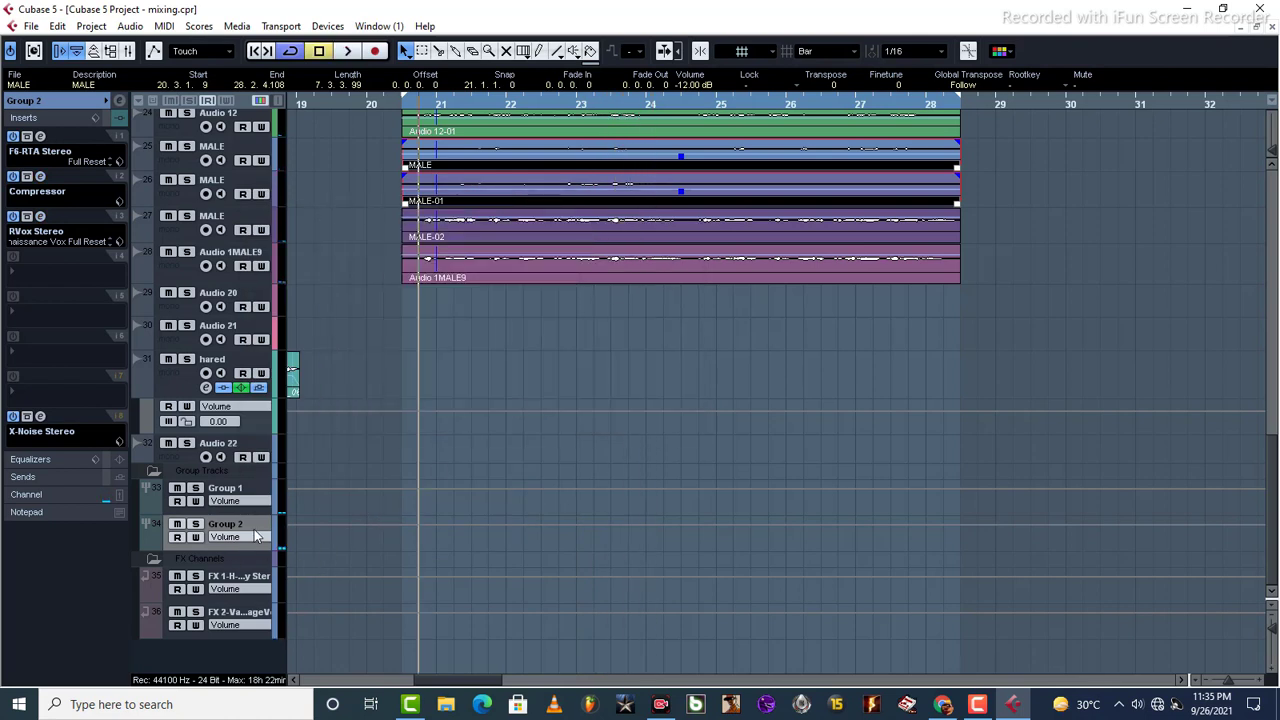
left_click(24, 478)
left_click(25, 231)
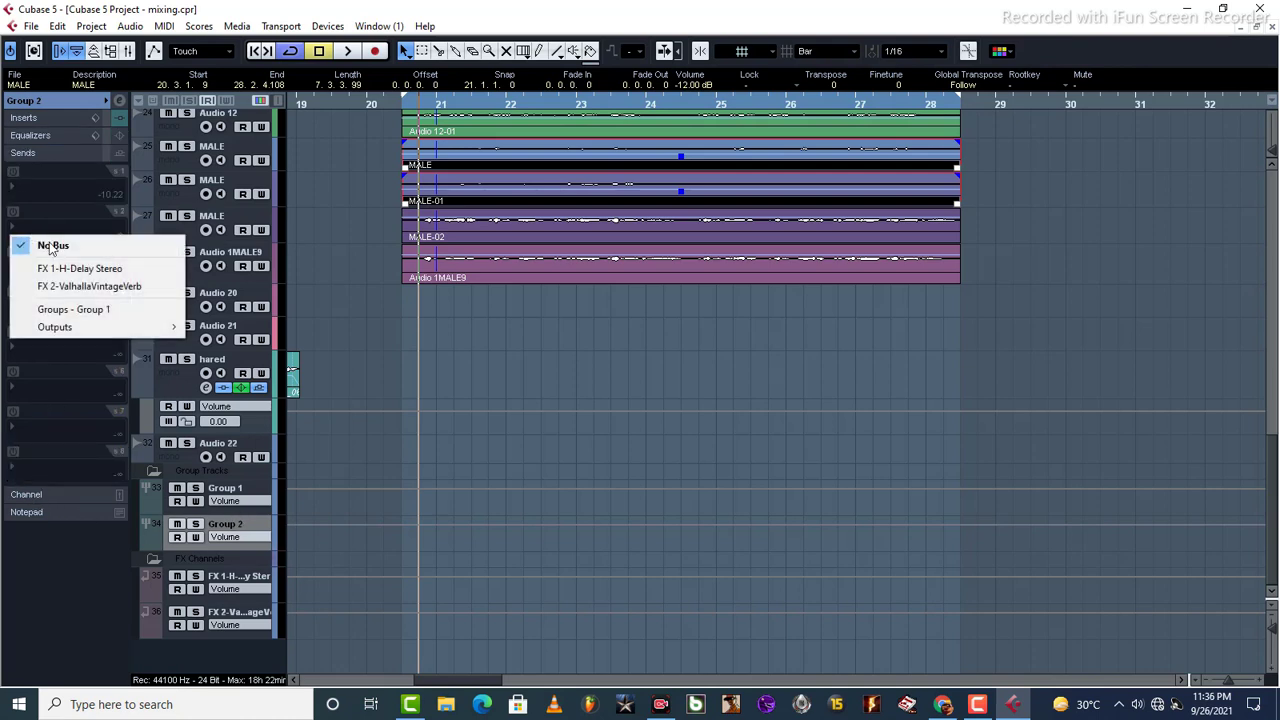
left_click(95, 291)
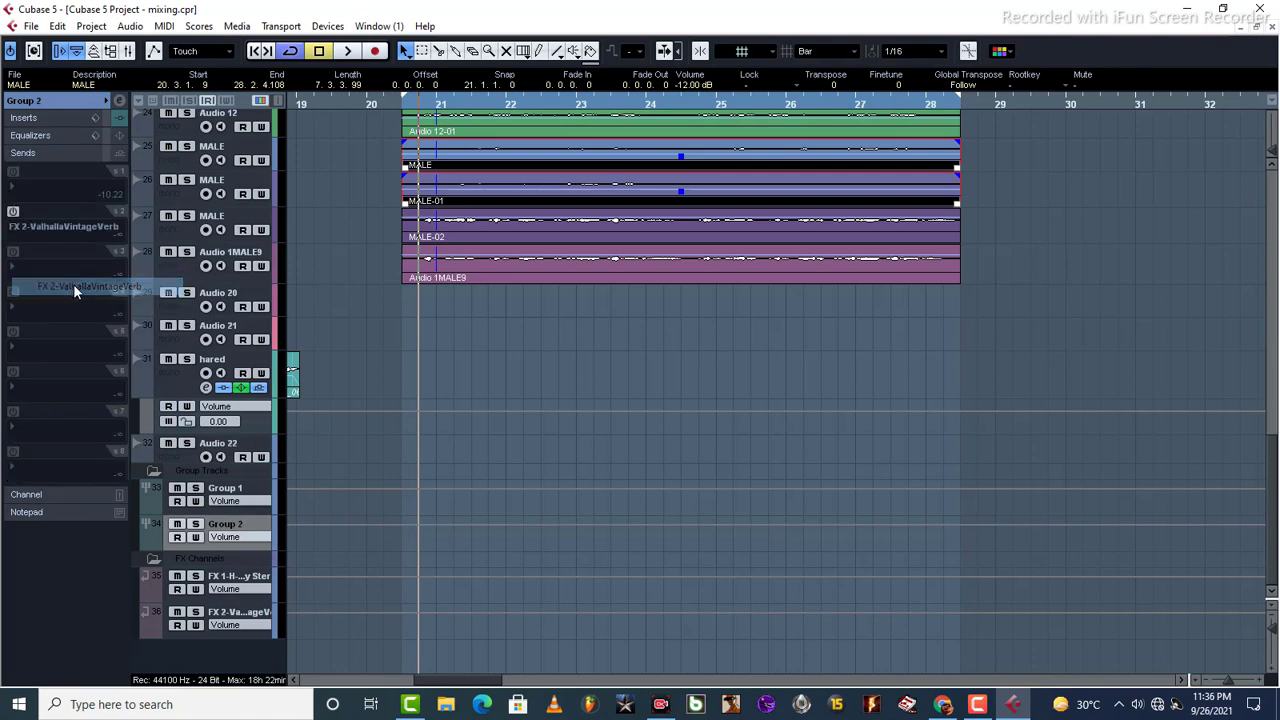
Raise the reverb send level to about -15 dB while listening
left_click(40, 212)
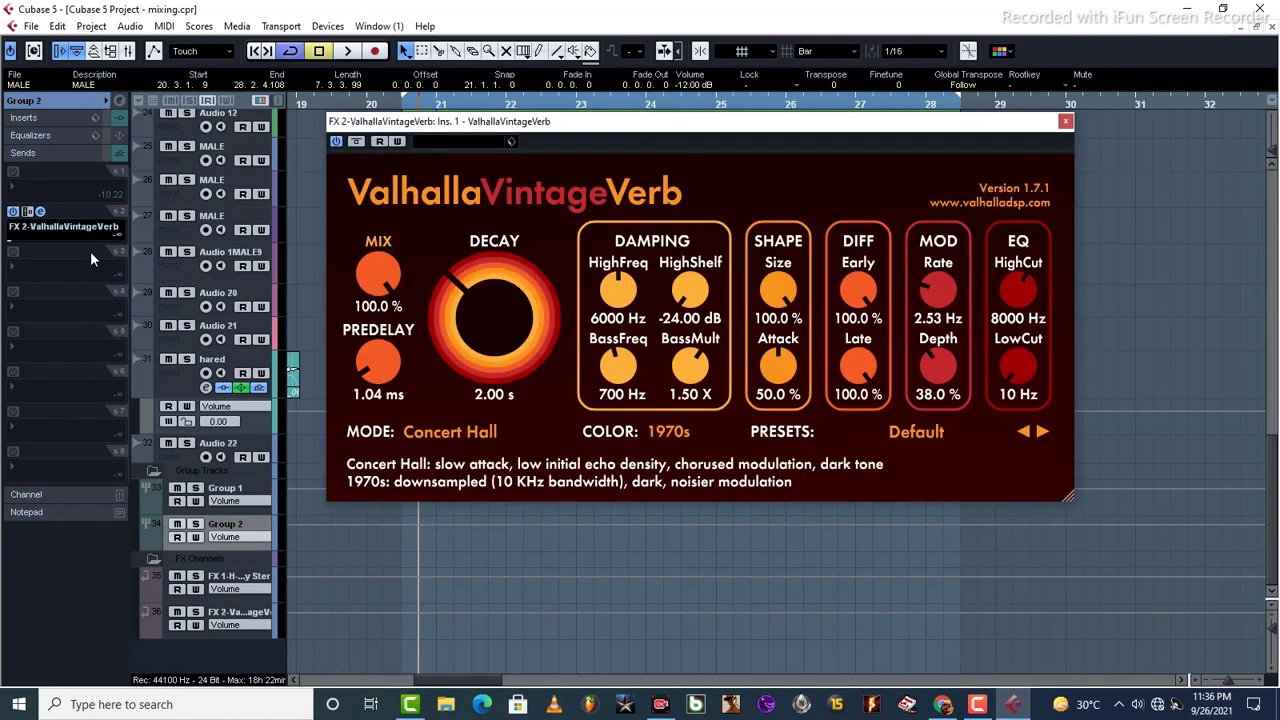
key("space")
left_click_drag(9, 240, 47, 241)
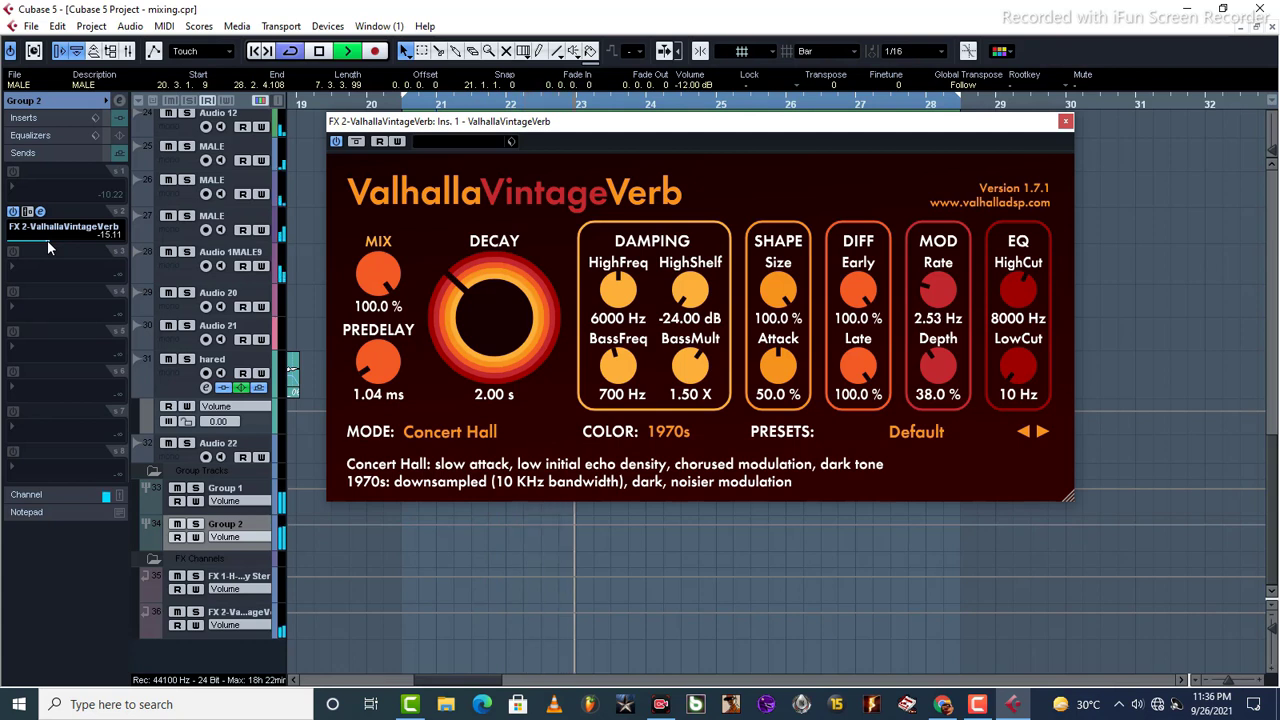
left_click(417, 299)
key("space")
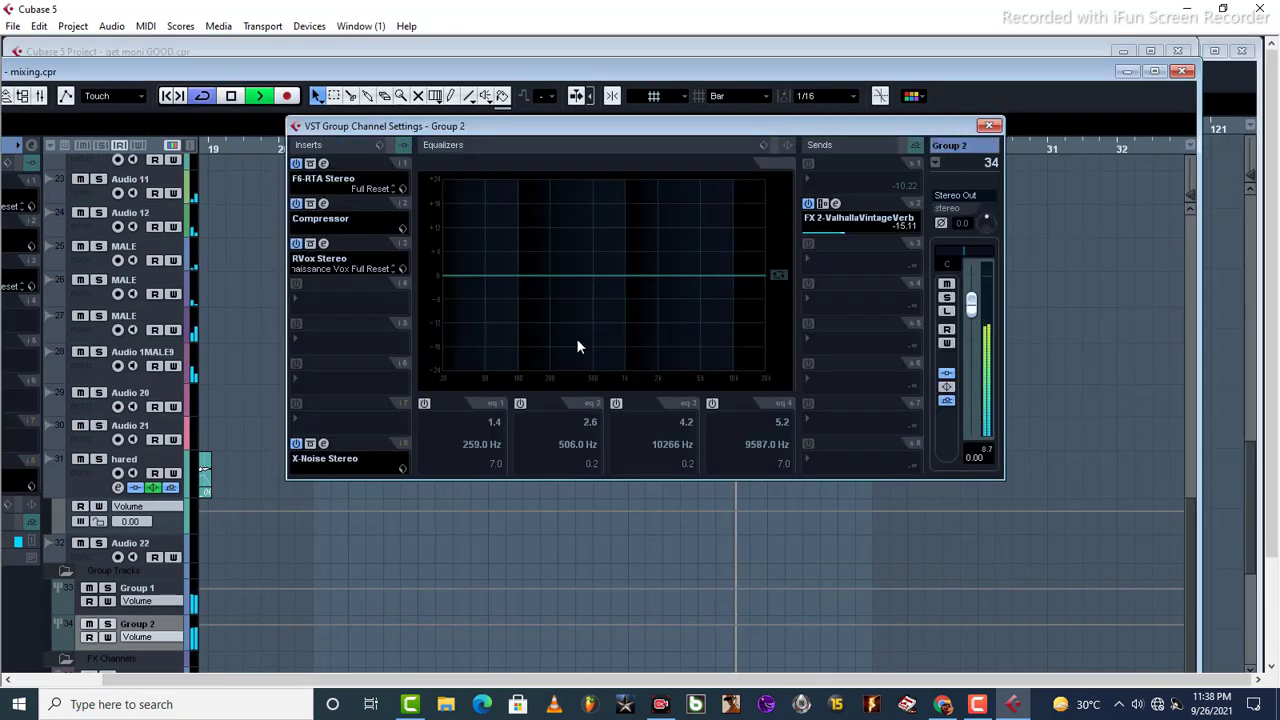
Enable EQ band 2 and set it to a -3.4 dB cut at 986 Hz, Q 0.2
key("space")
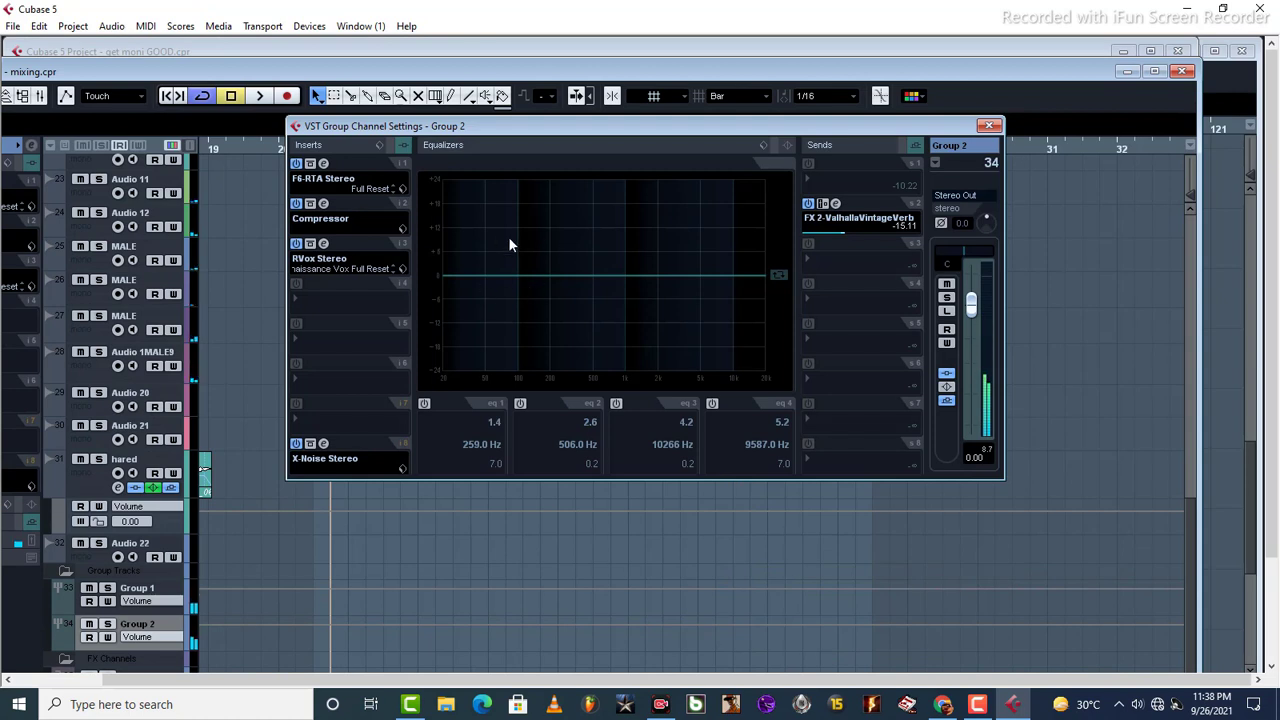
mouse_move(632, 276)
left_mouse_down()
mouse_move(660, 291)
mouse_move(626, 290)
left_mouse_up()
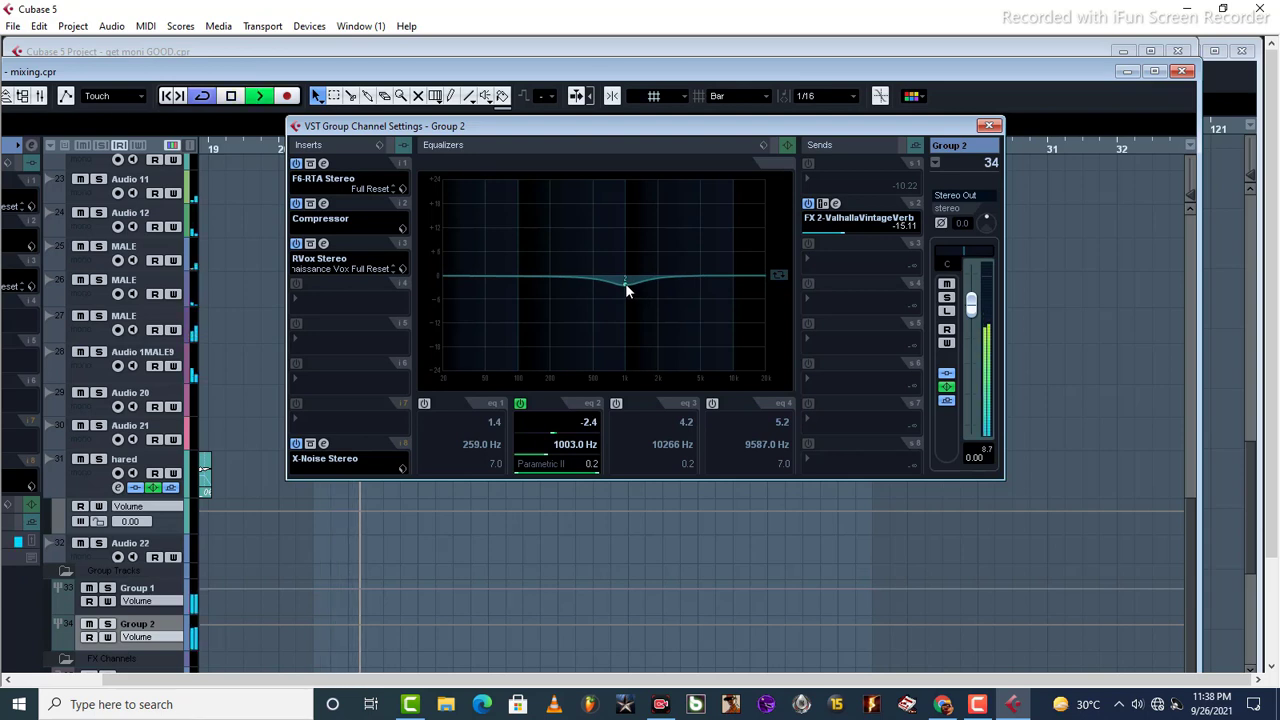
key("space")
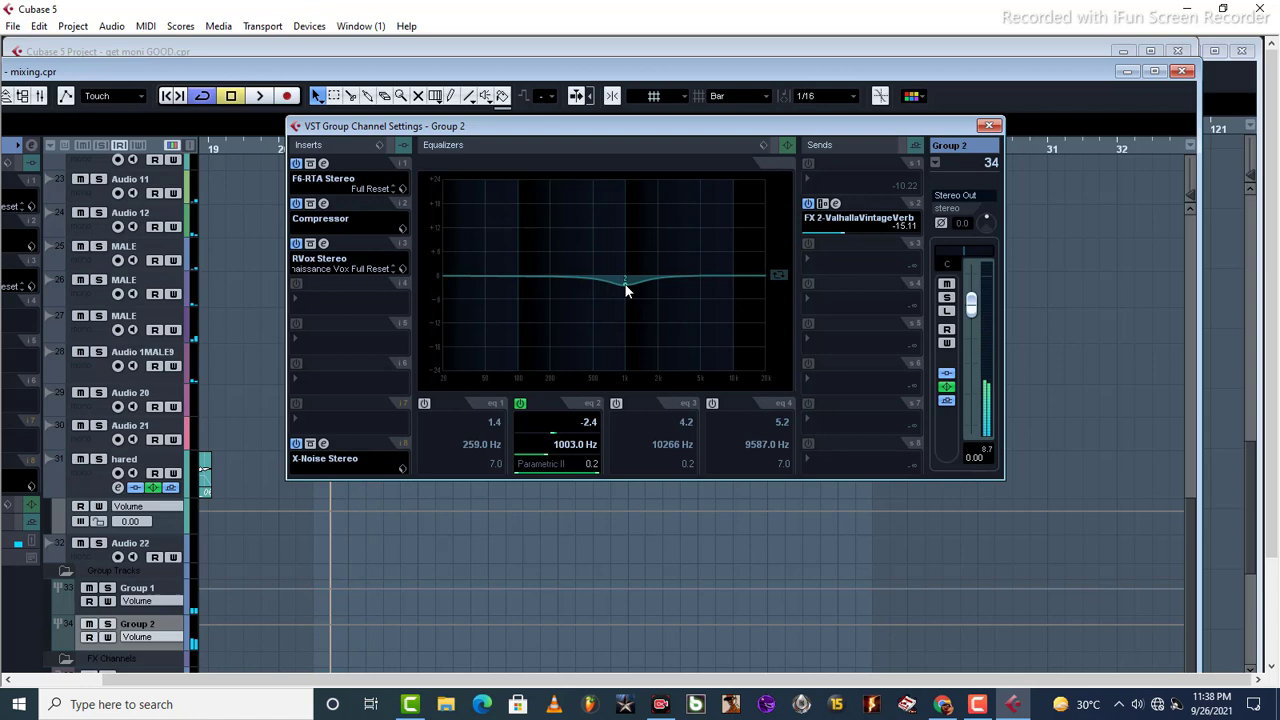
mouse_move(626, 290)
left_mouse_down()
mouse_move(627, 219)
mouse_move(626, 294)
left_mouse_up()
key("space")
key("space")
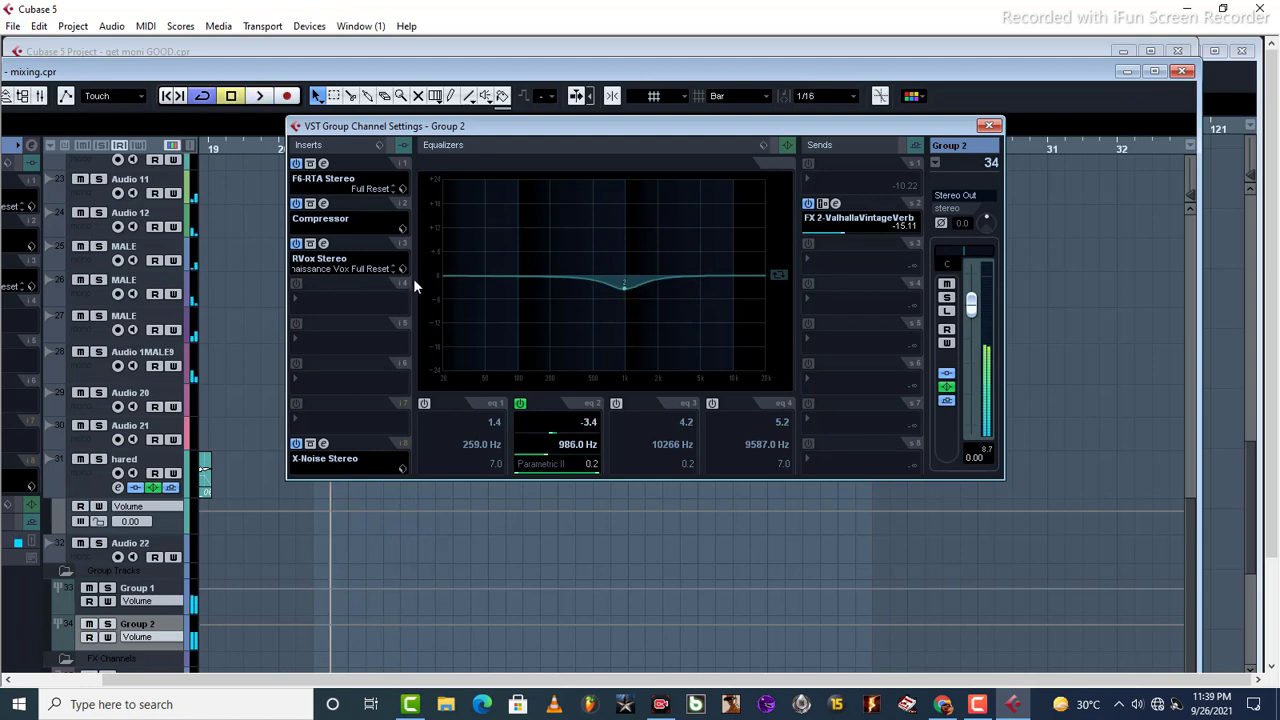
Lower the RVox compression threshold to -12.0 while auditioning playback
left_click(324, 247)
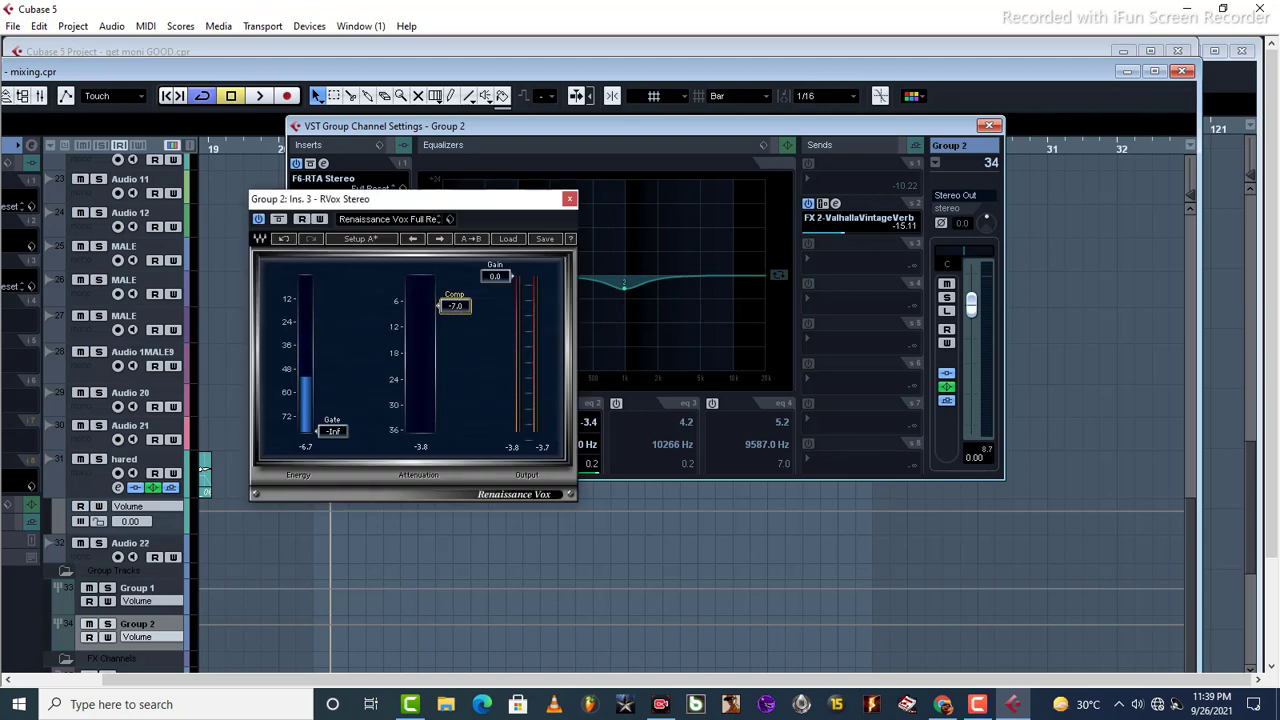
left_click_drag(455, 305, 456, 320)
key("space")
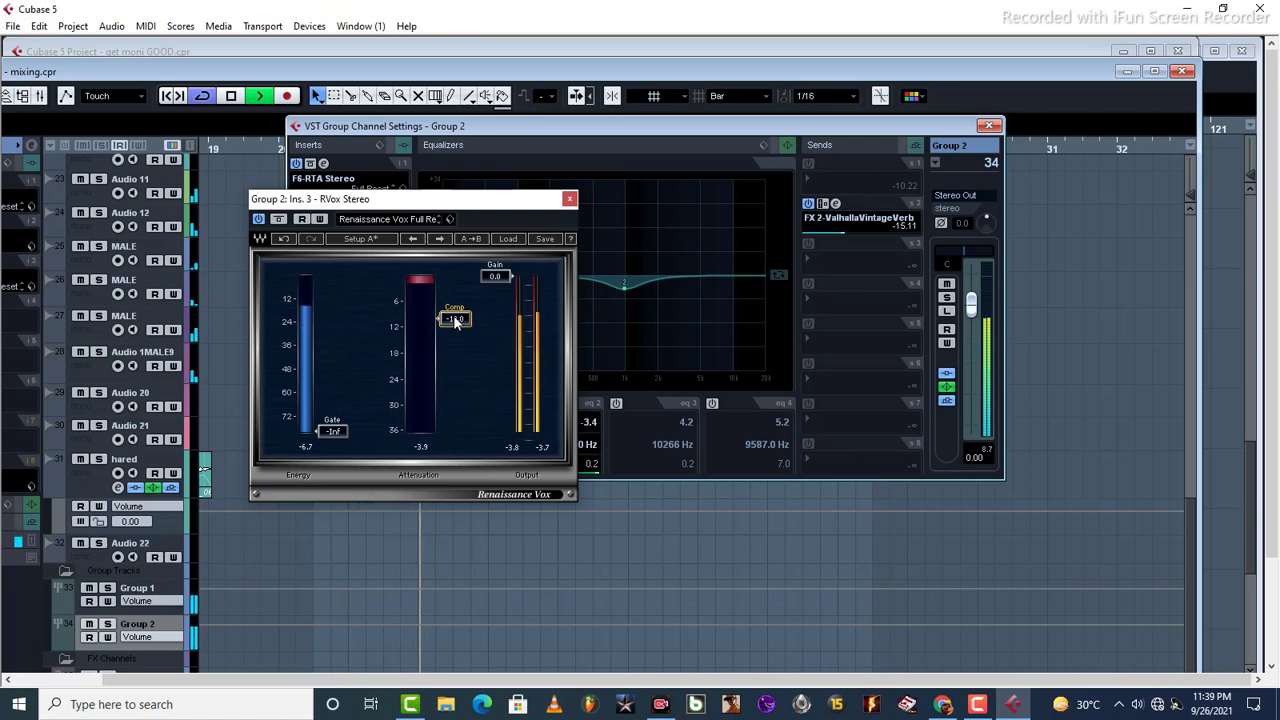
left_click_drag(453, 315, 453, 327)
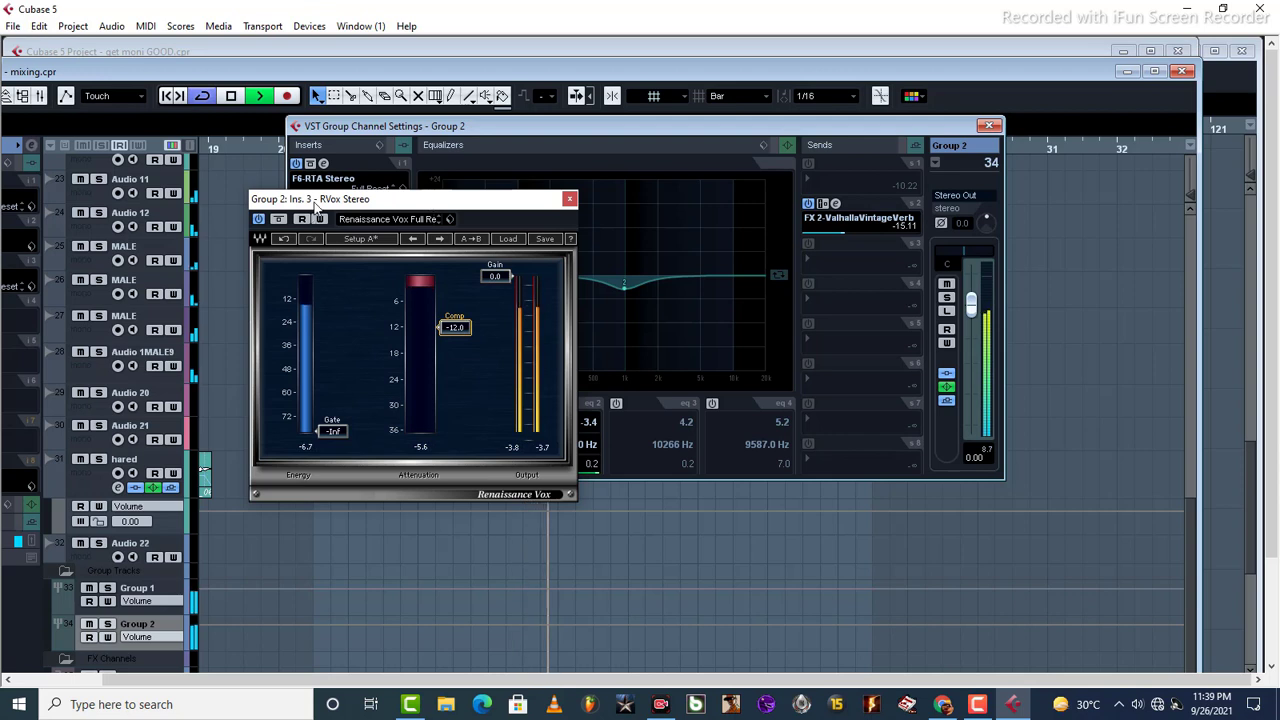
Boost EQ band 3 by 2.8 dB at 7418 Hz, comparing bypassed and active
left_click(569, 198)
left_click_drag(734, 259, 724, 268)
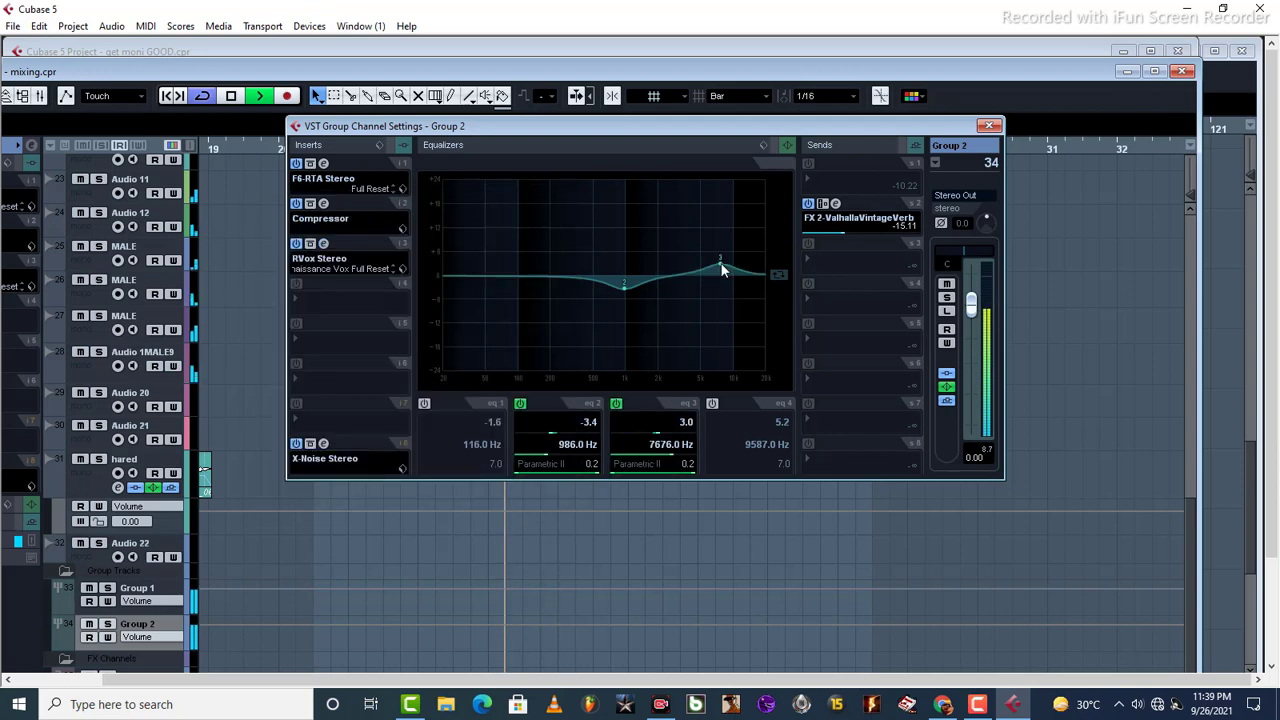
key("space")
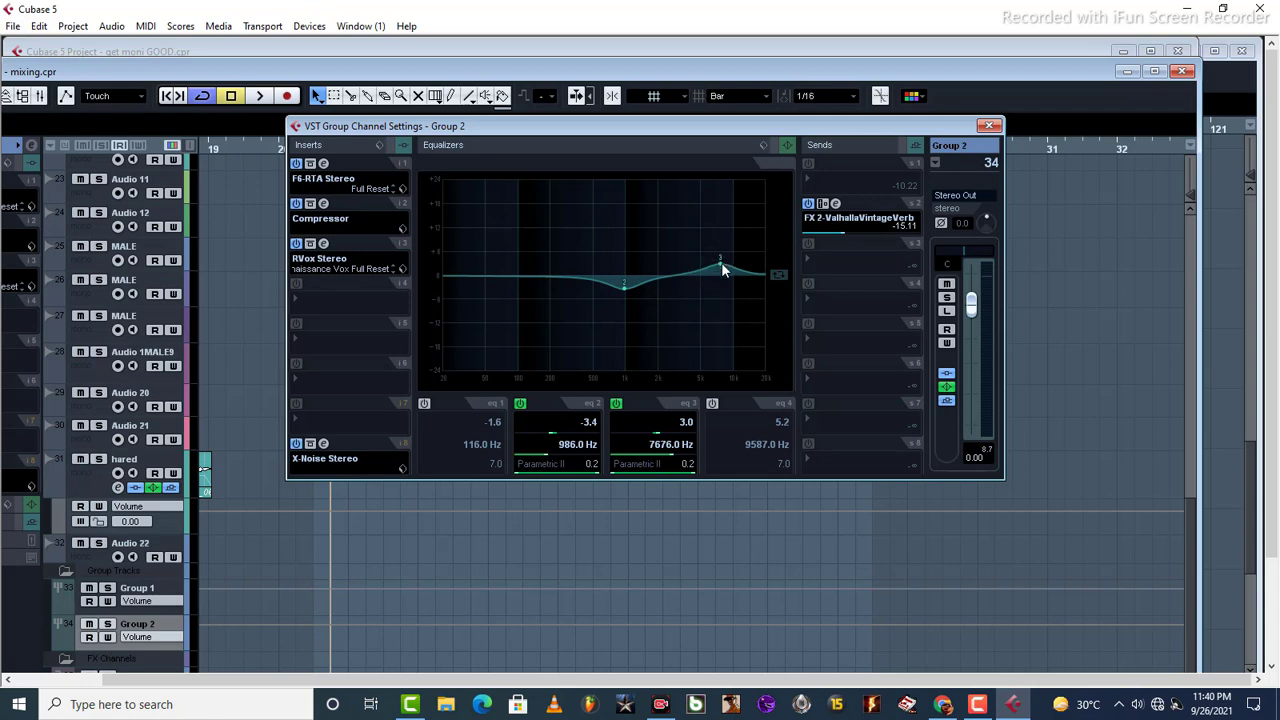
left_click_drag(726, 266, 722, 262)
left_click(616, 404)
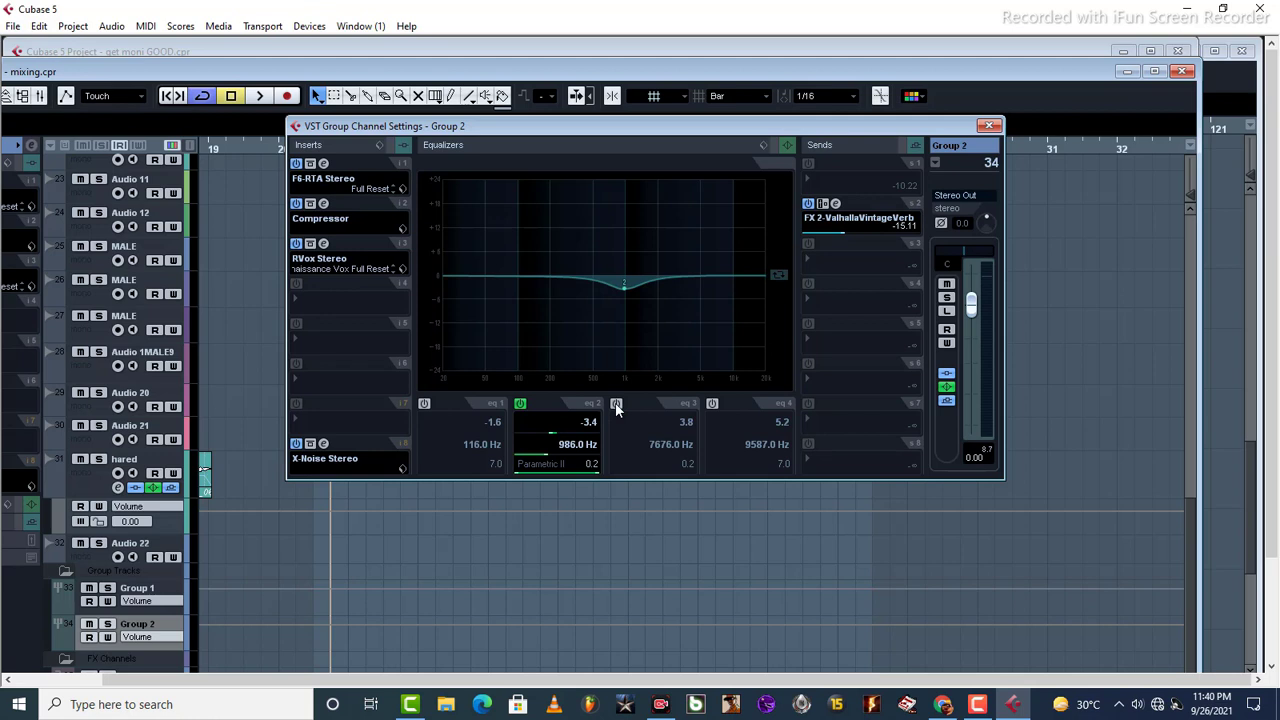
key("space")
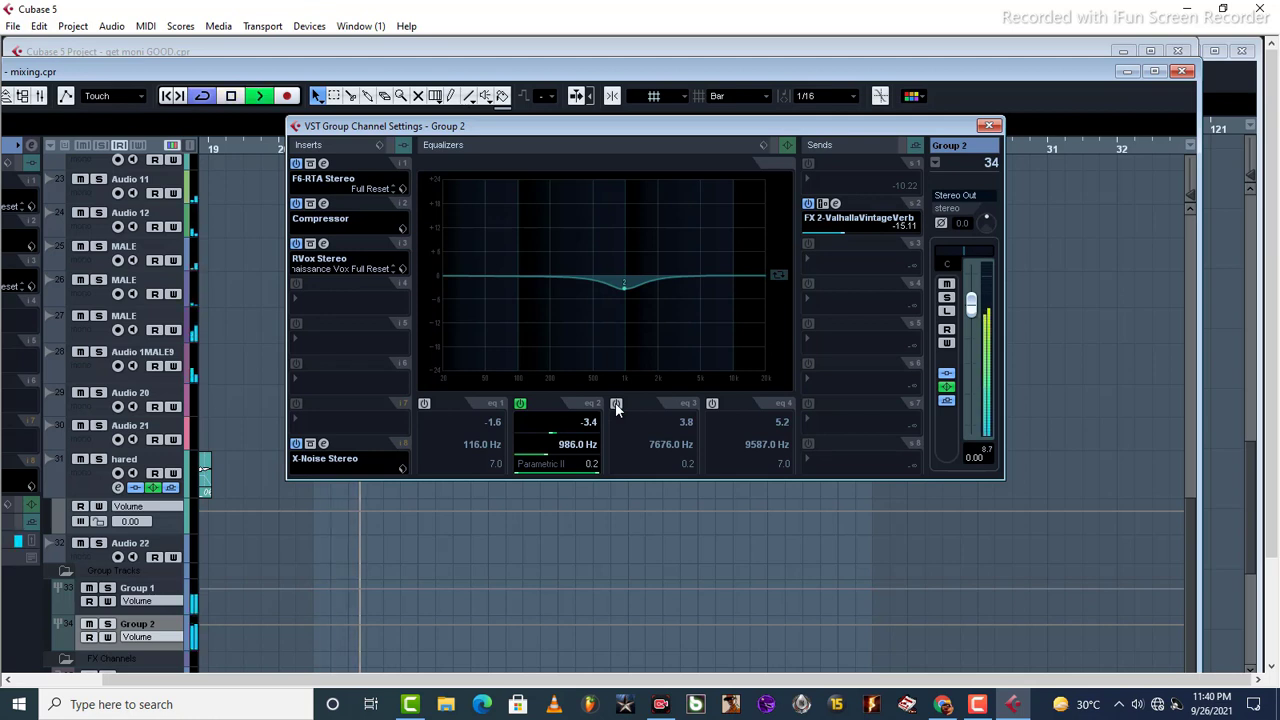
left_click(616, 404)
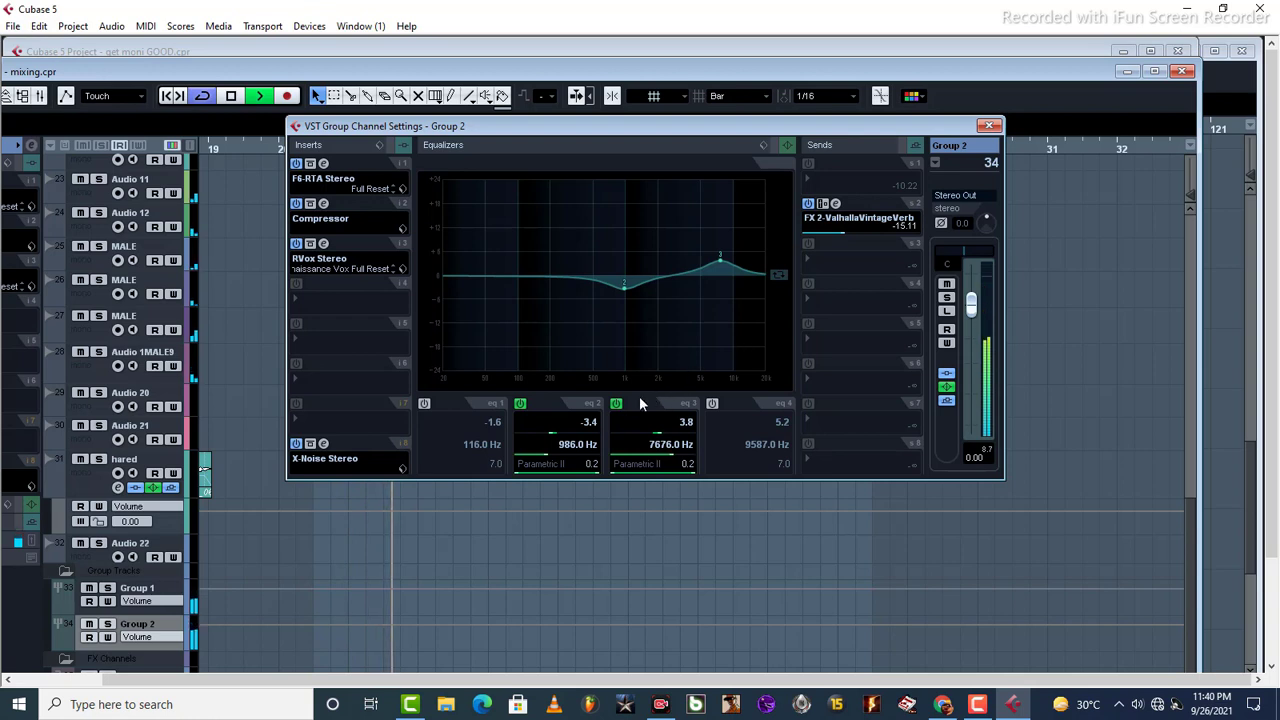
left_click_drag(717, 259, 720, 266)
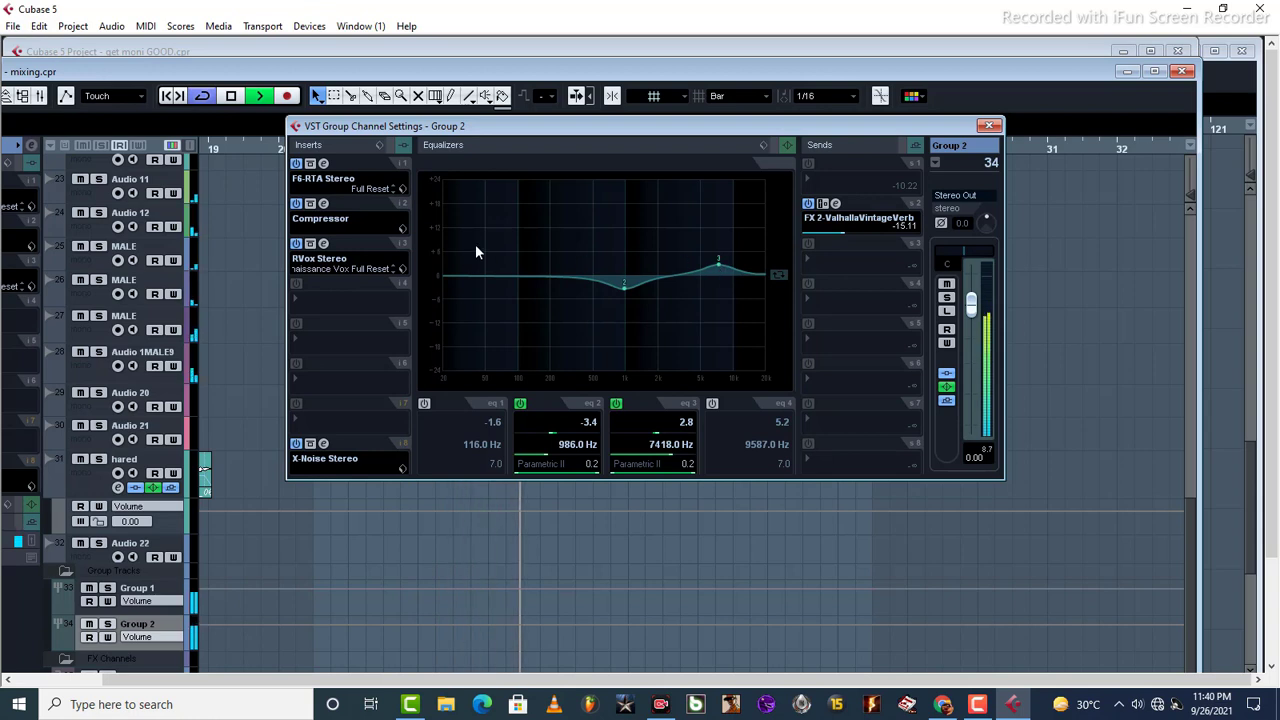
key("space")
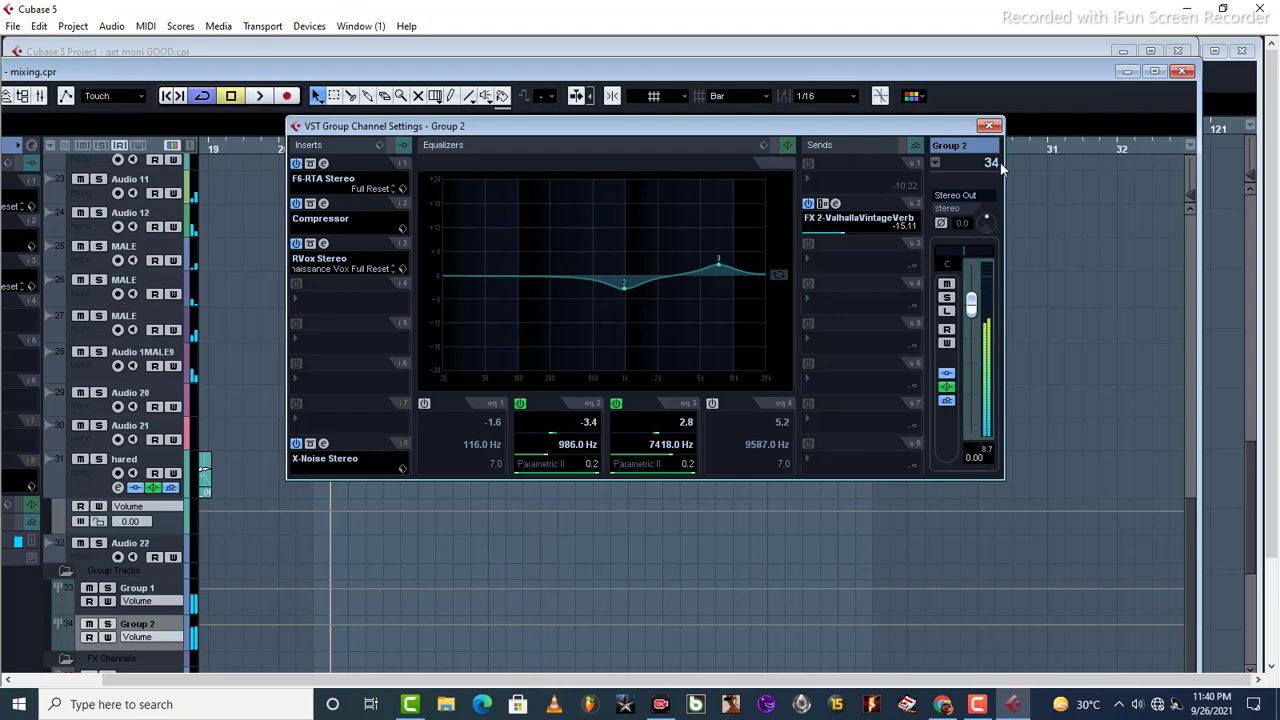
Insert SSLChannel Stereo from Channel Strip into Group 2's fourth insert slot
left_click(990, 126)
left_click(1154, 71)
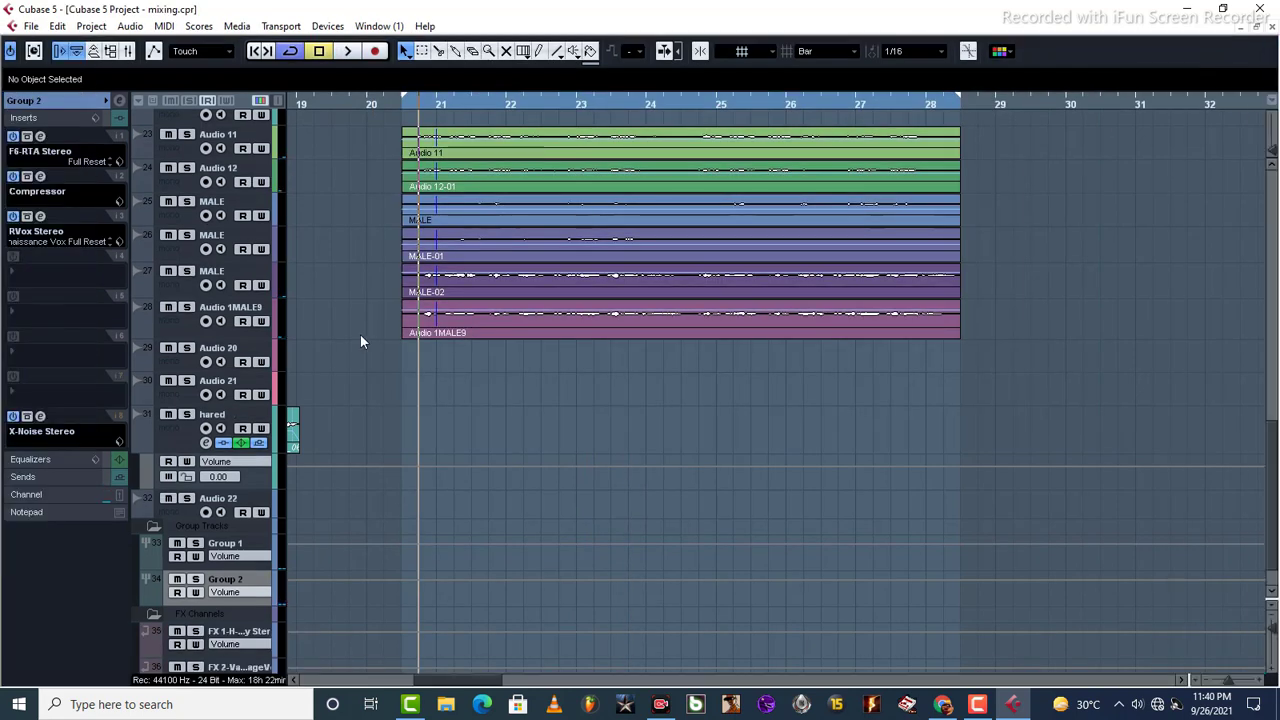
left_click(70, 256)
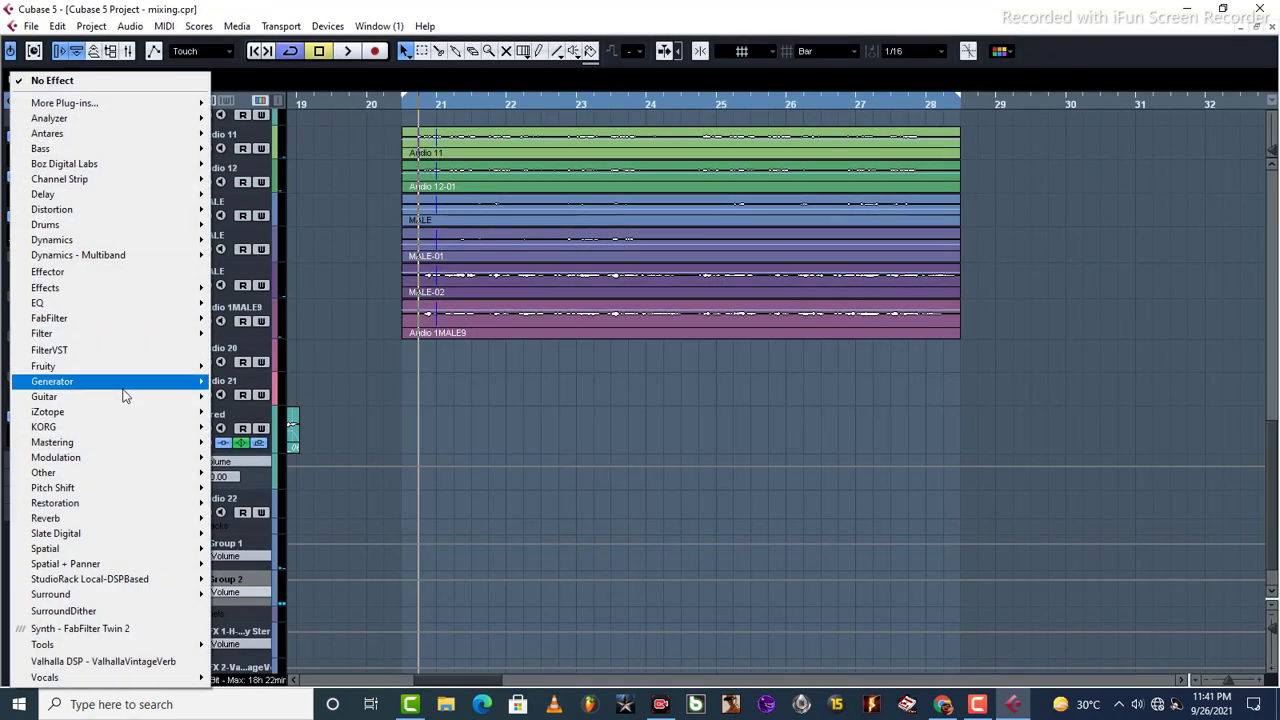
mouse_move(125, 374)
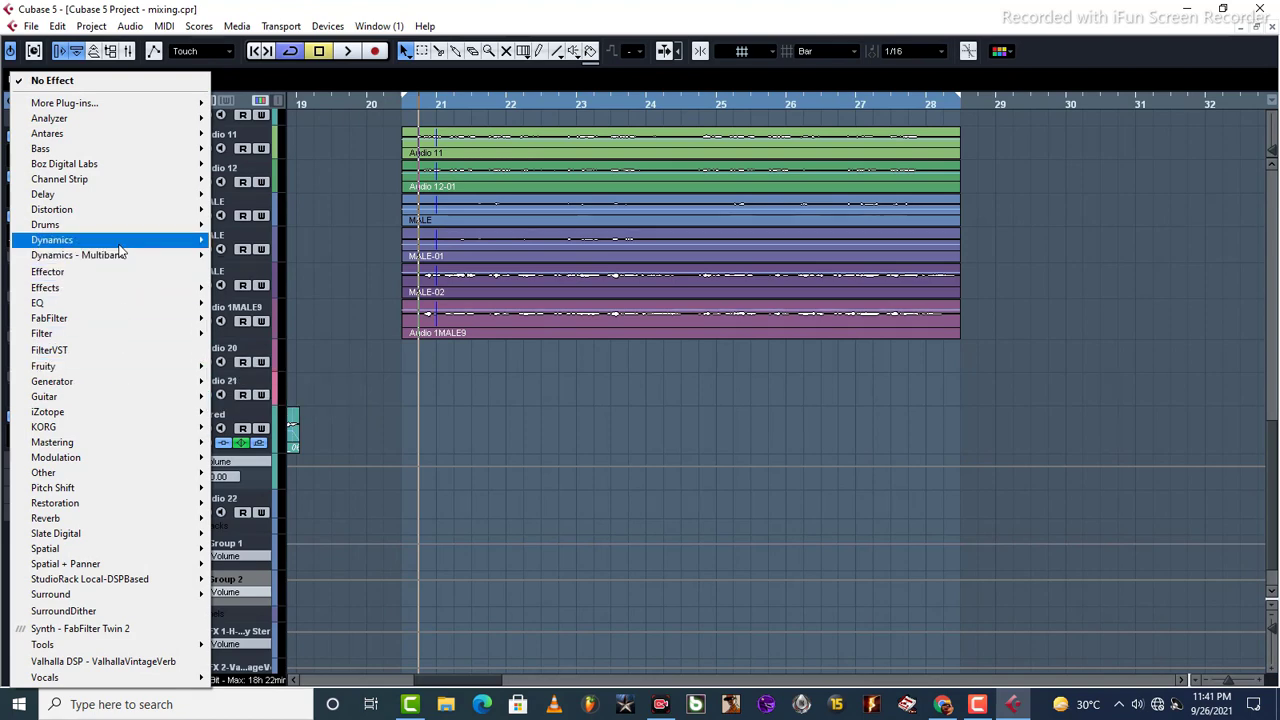
mouse_move(118, 247)
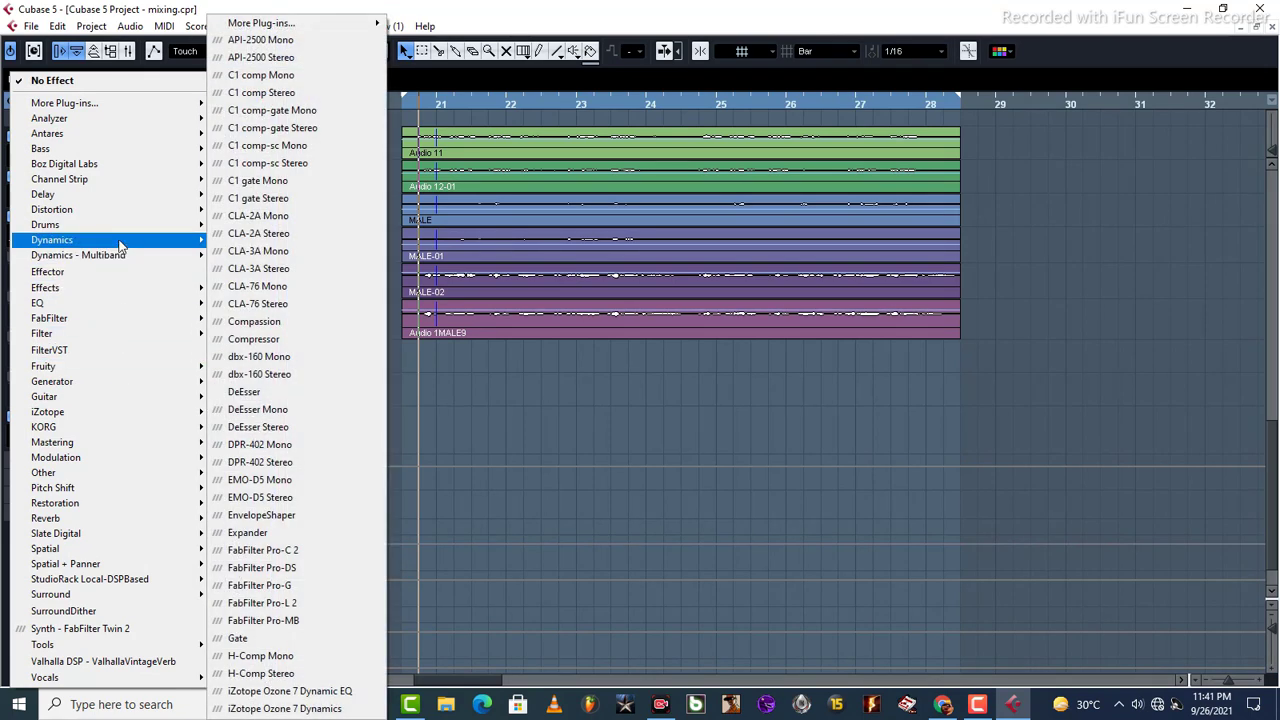
mouse_move(125, 181)
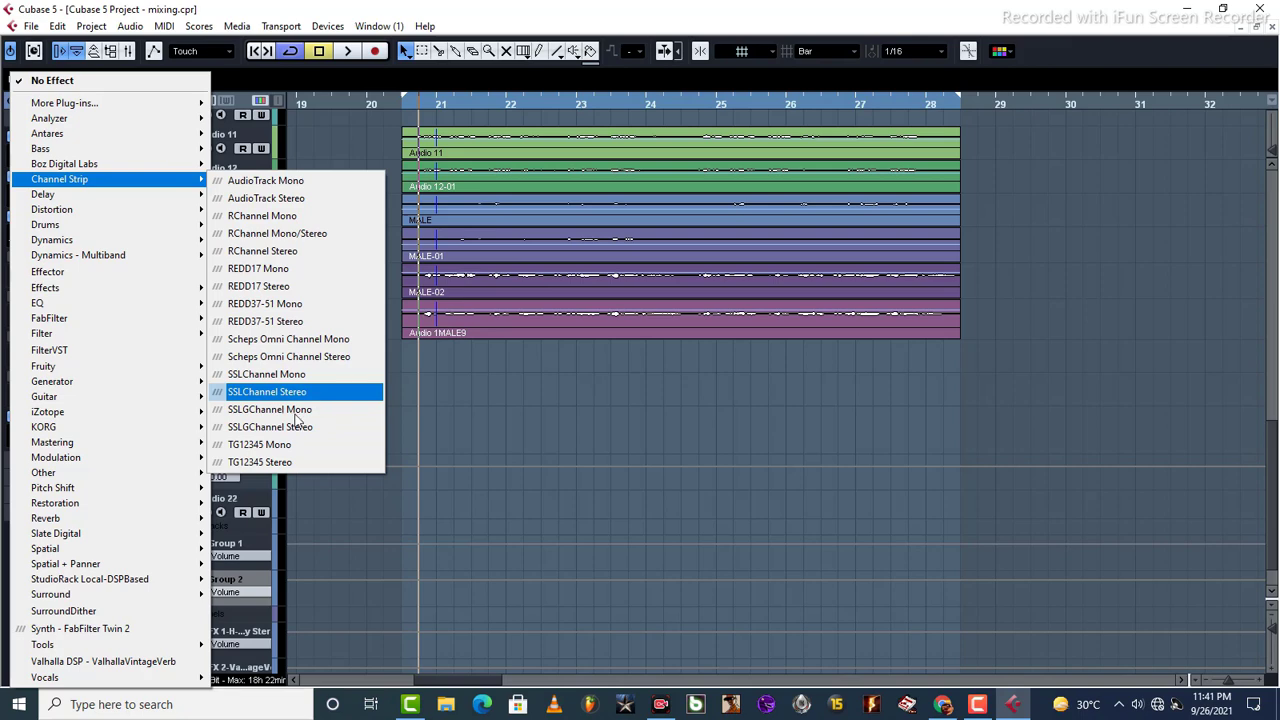
left_click(293, 395)
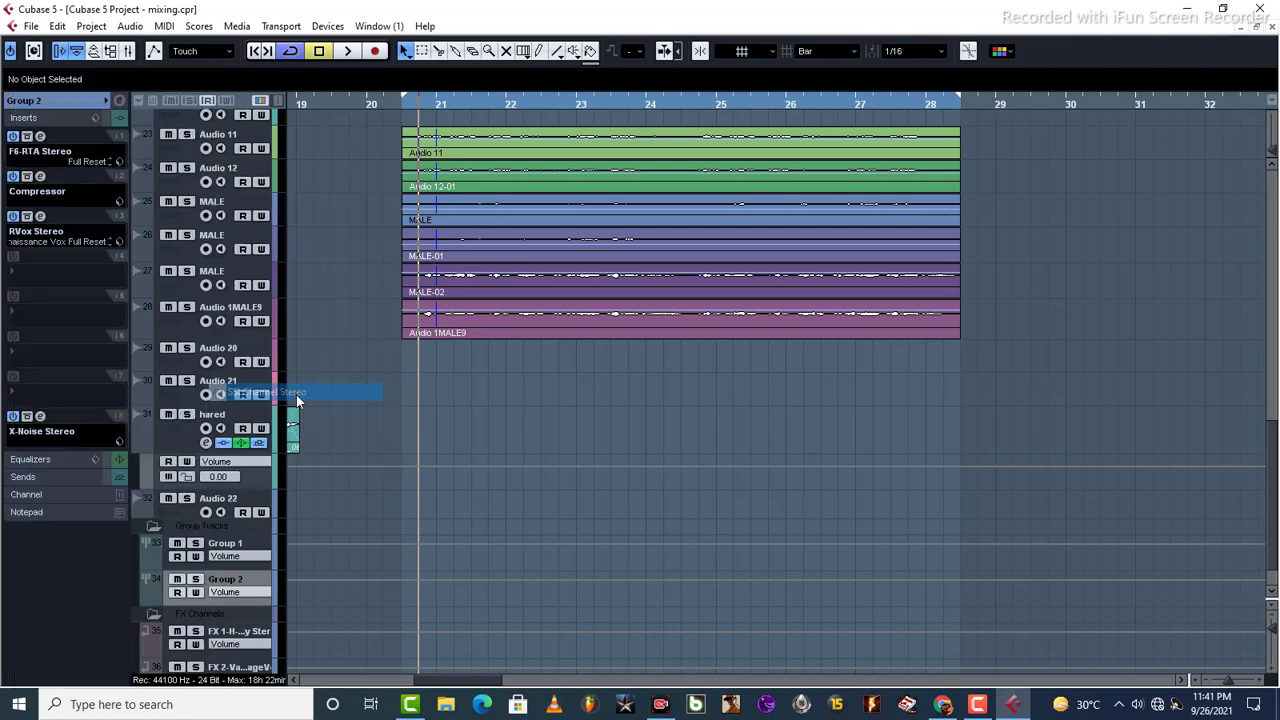
left_click_drag(808, 110, 496, 93)
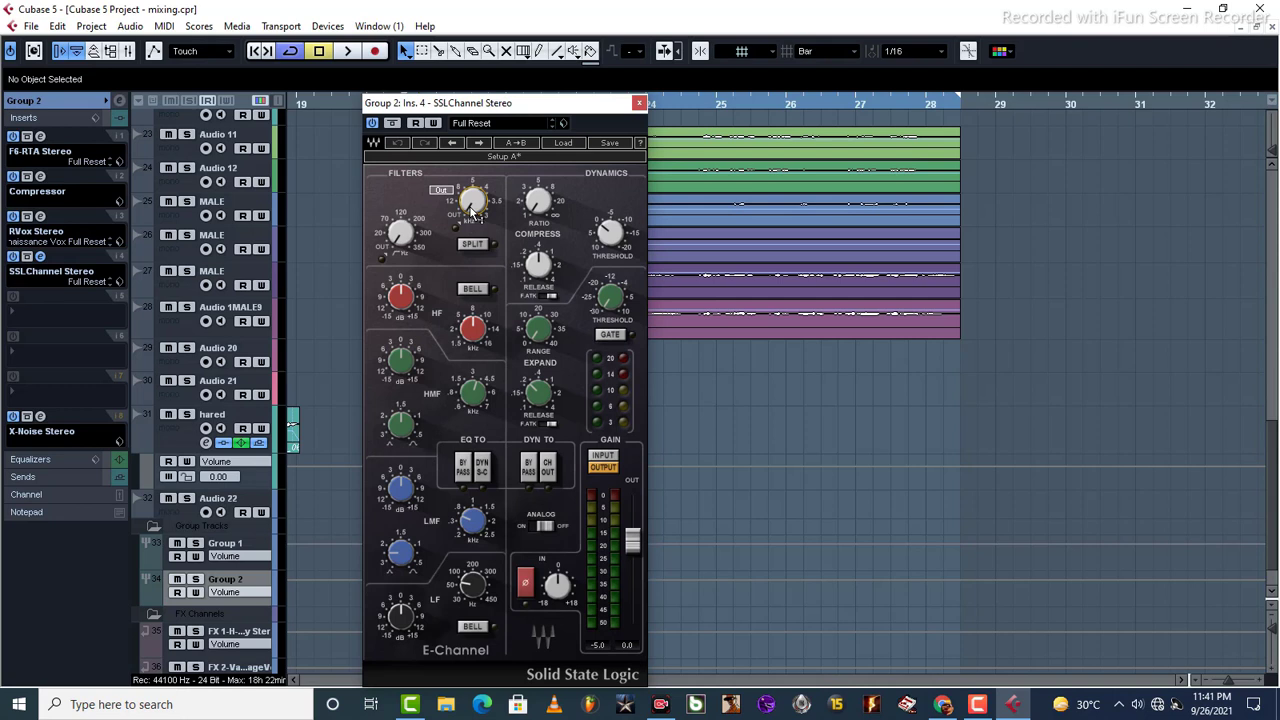
Adjust the SSL low-pass and high-pass filters while listening to playback
key("space")
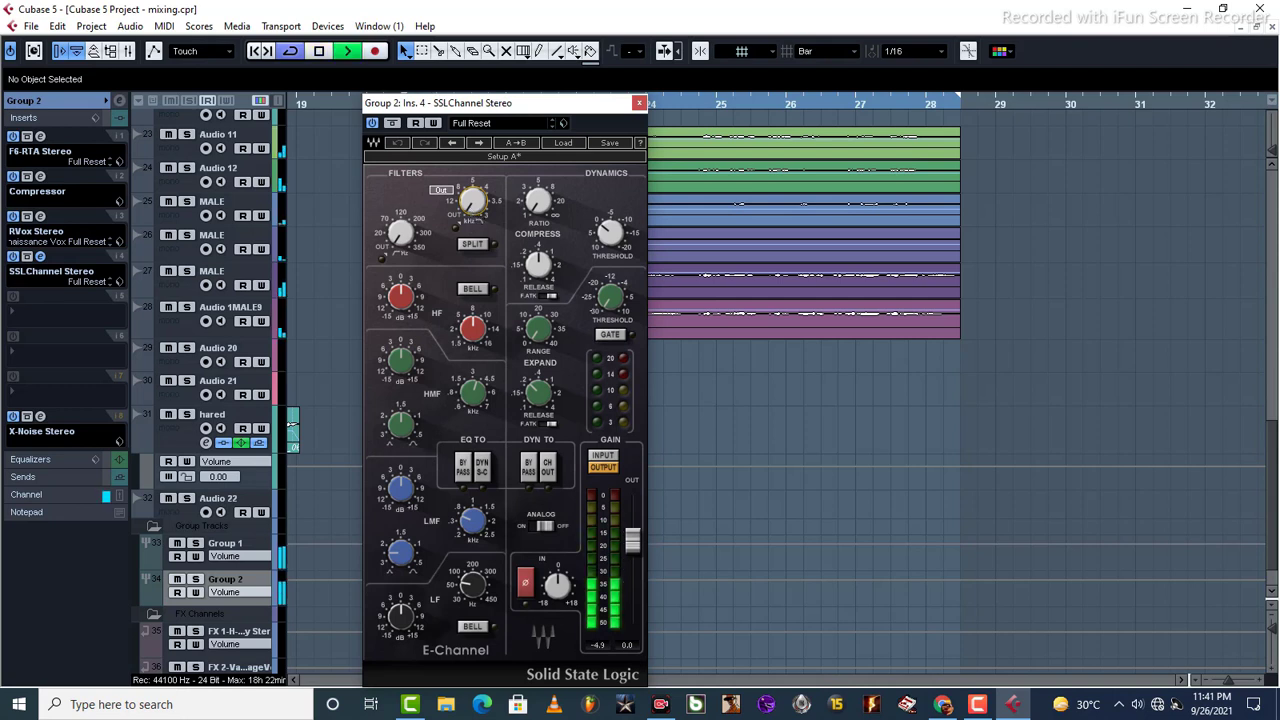
left_click_drag(468, 203, 468, 206)
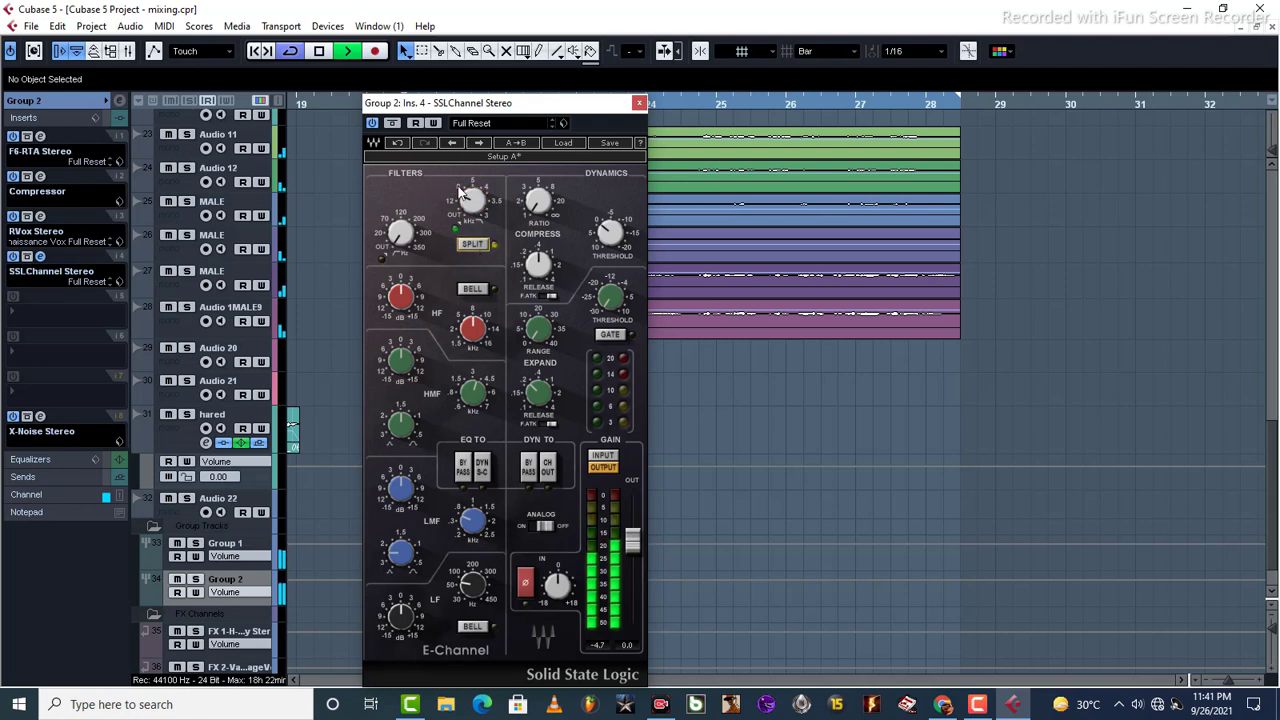
mouse_move(470, 200)
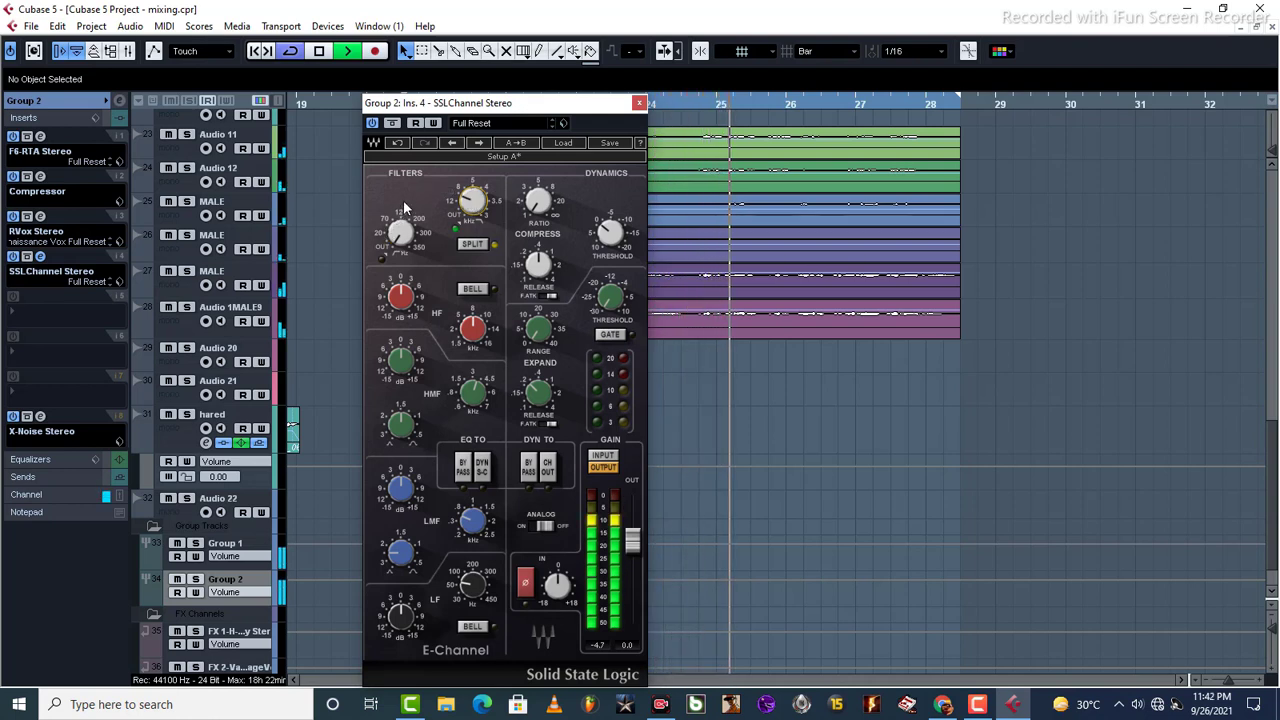
mouse_move(398, 237)
key("space")
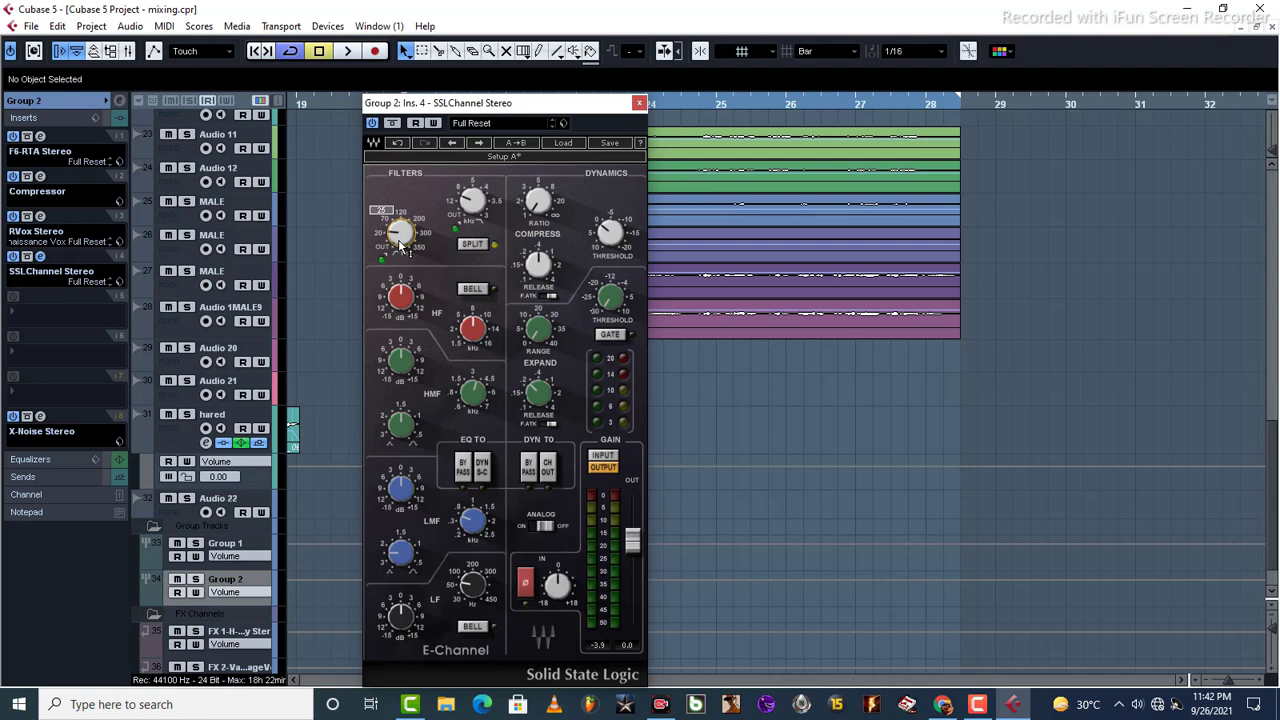
key("space")
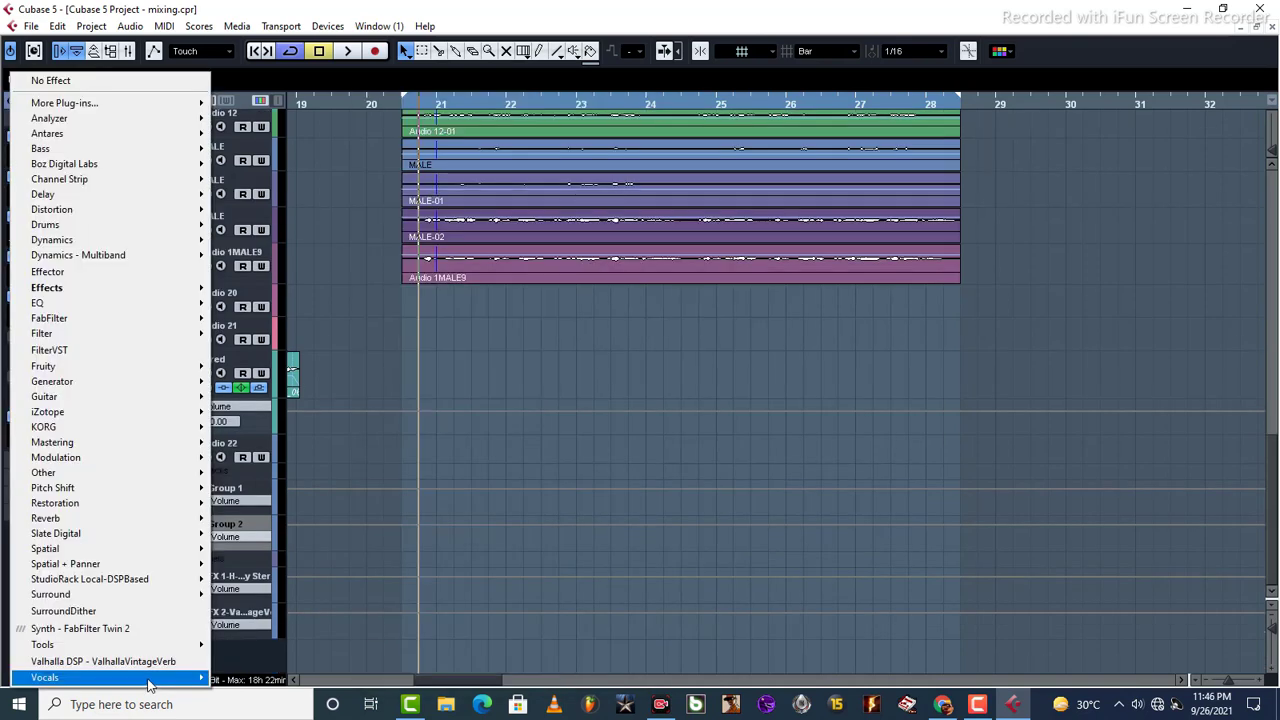
Insert CLA Vocals Stereo on Group 2's fifth slot and lower its Reverb fader to -4.7
mouse_move(149, 677)
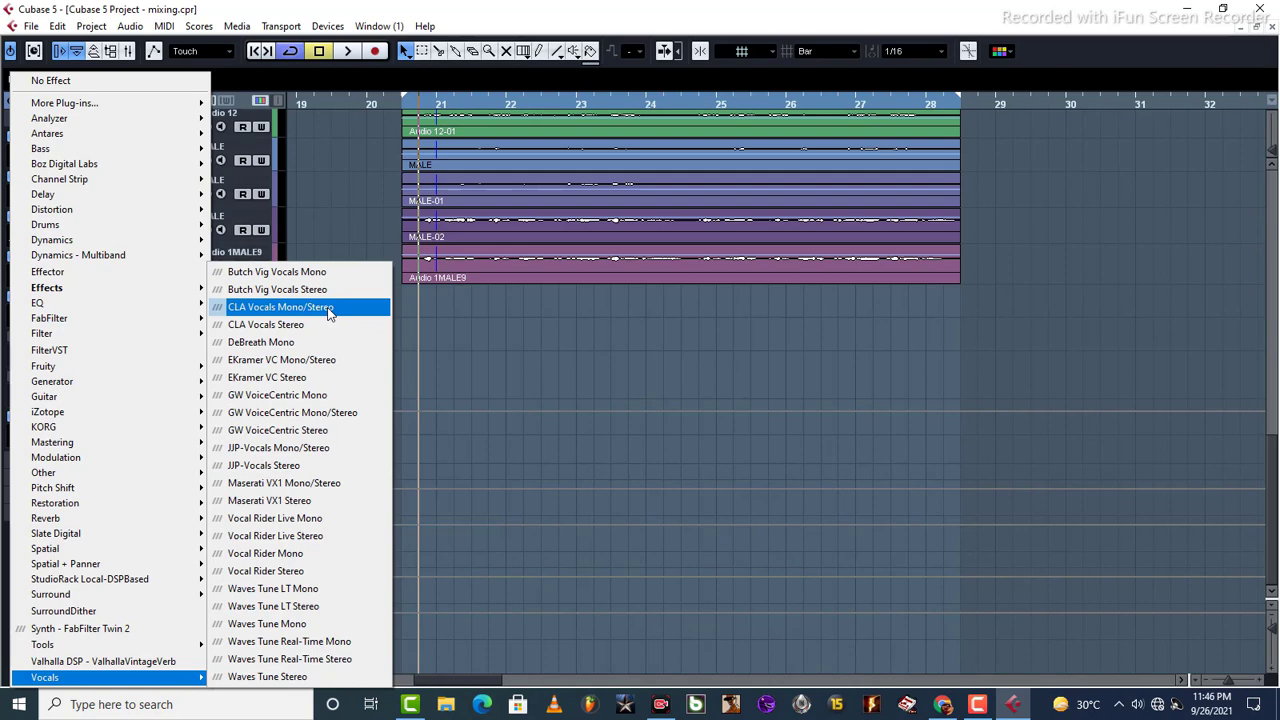
left_click(265, 324)
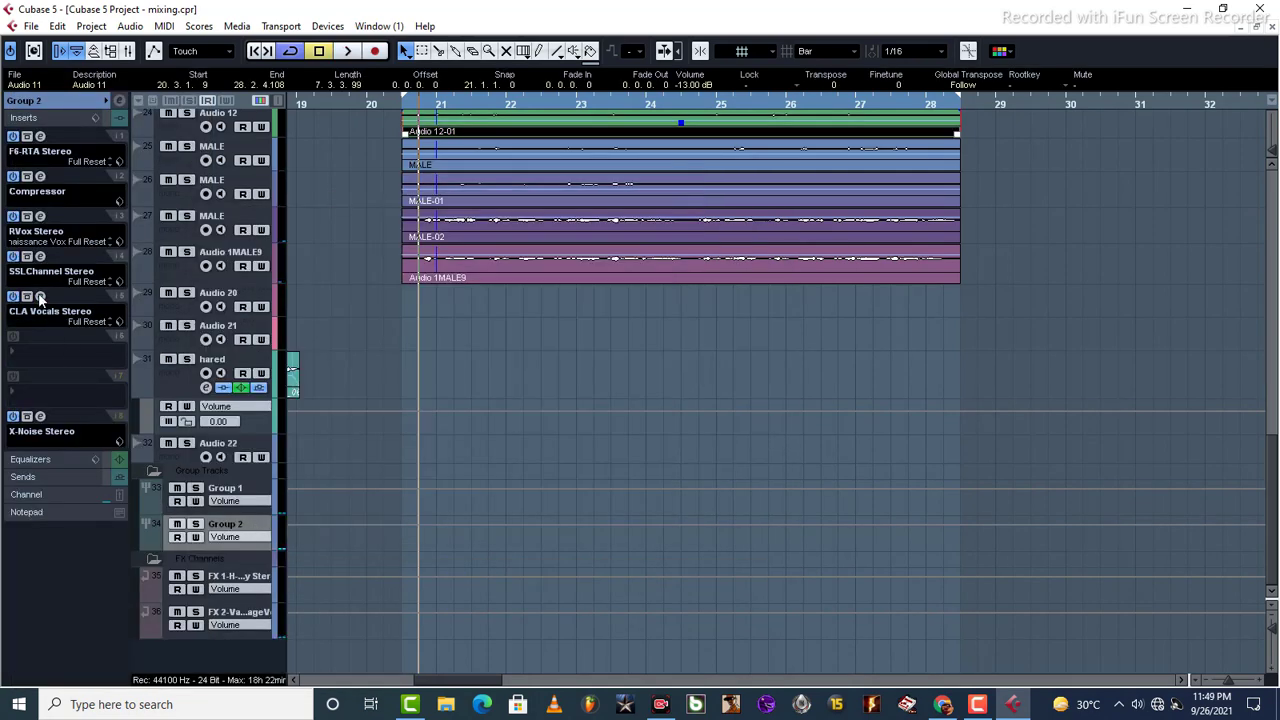
left_click(40, 297)
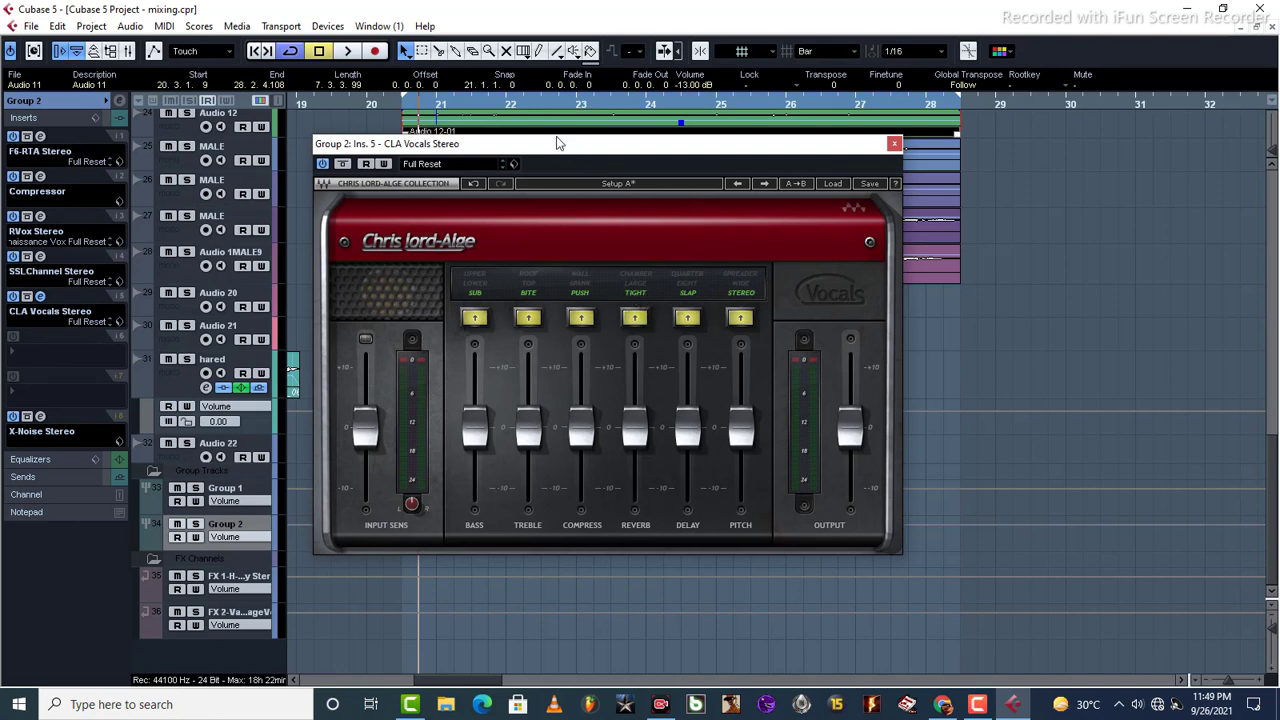
left_click_drag(551, 158, 536, 161)
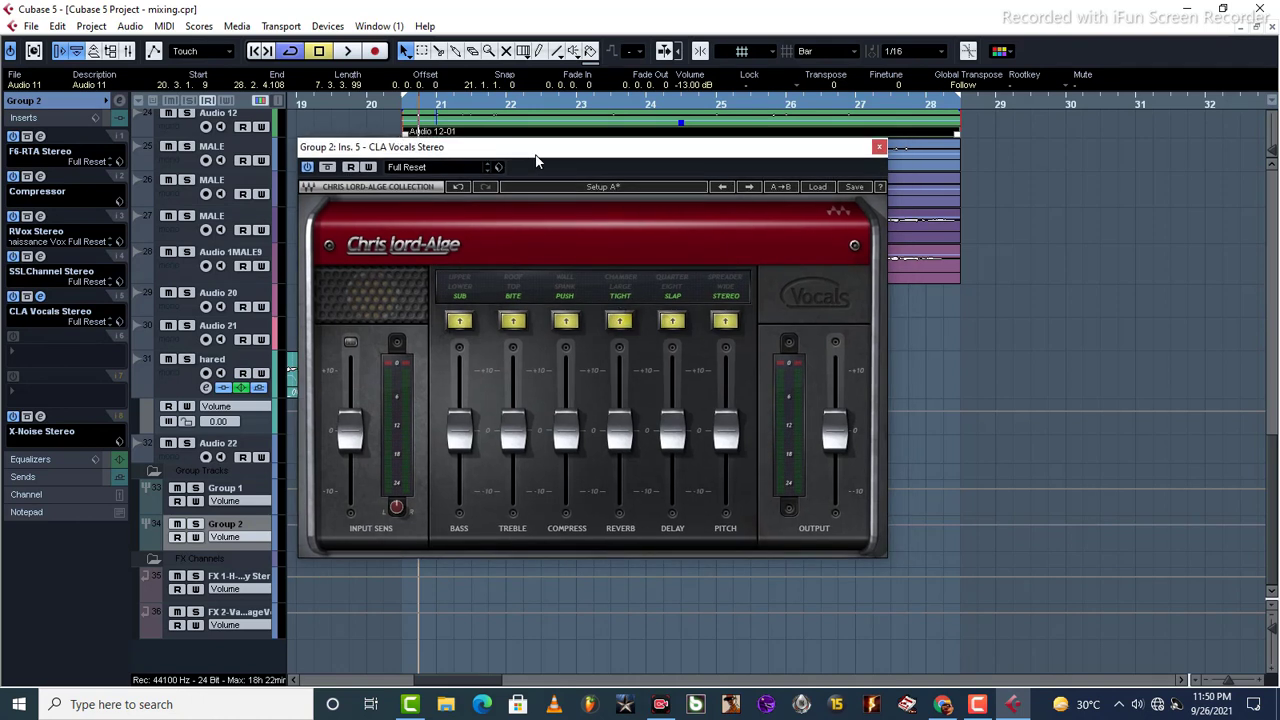
key("space")
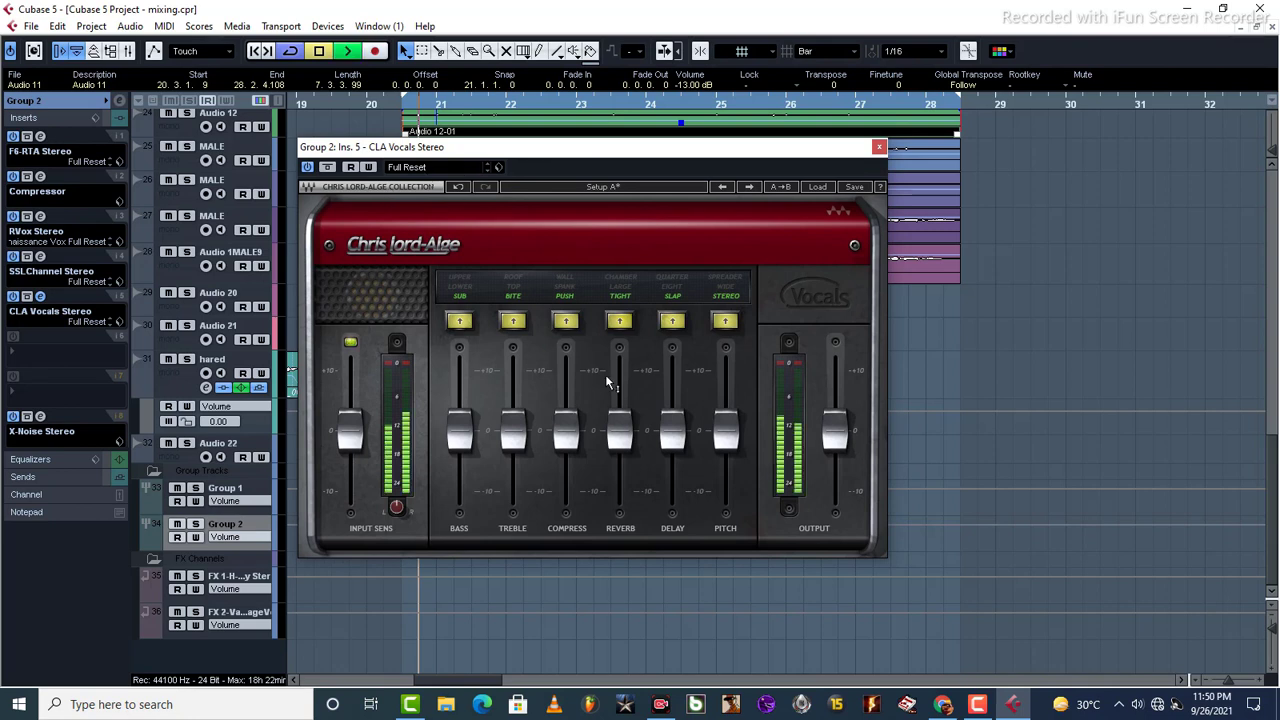
left_click_drag(616, 435, 617, 471)
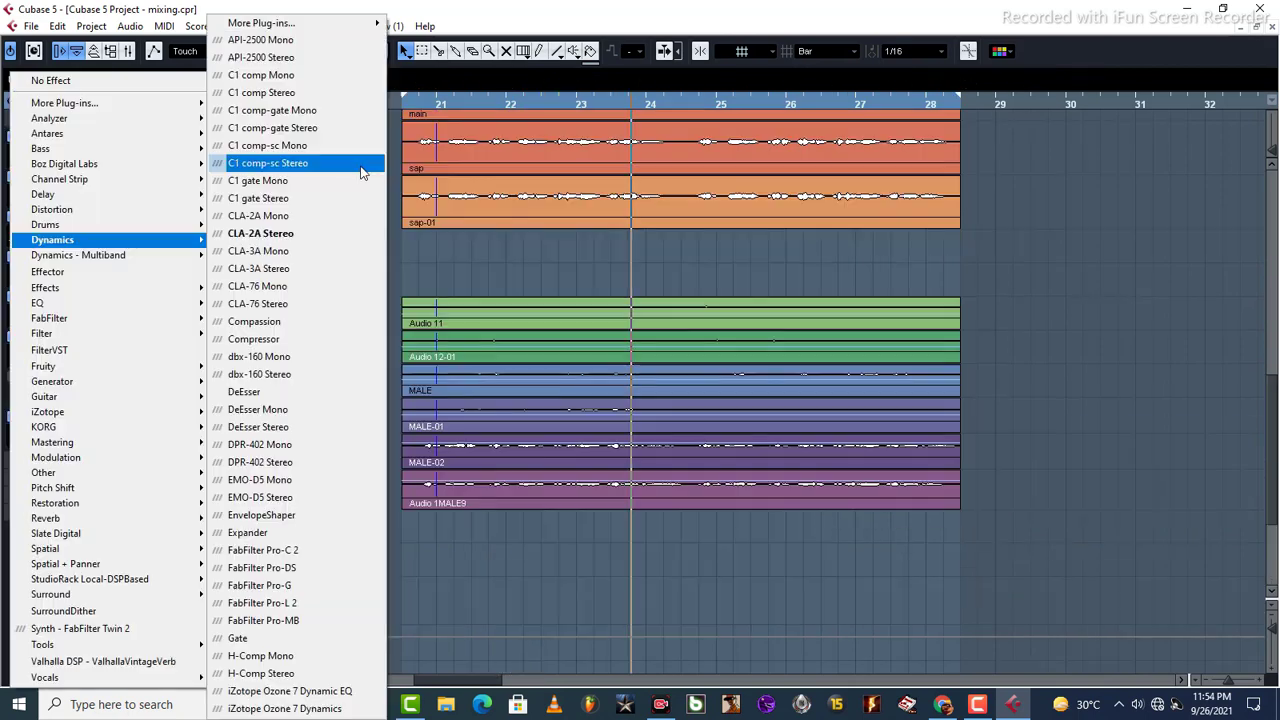
Replace the CLA-2A Stereo insert with C1 gate Stereo, discarding the old settings
mouse_move(380, 25)
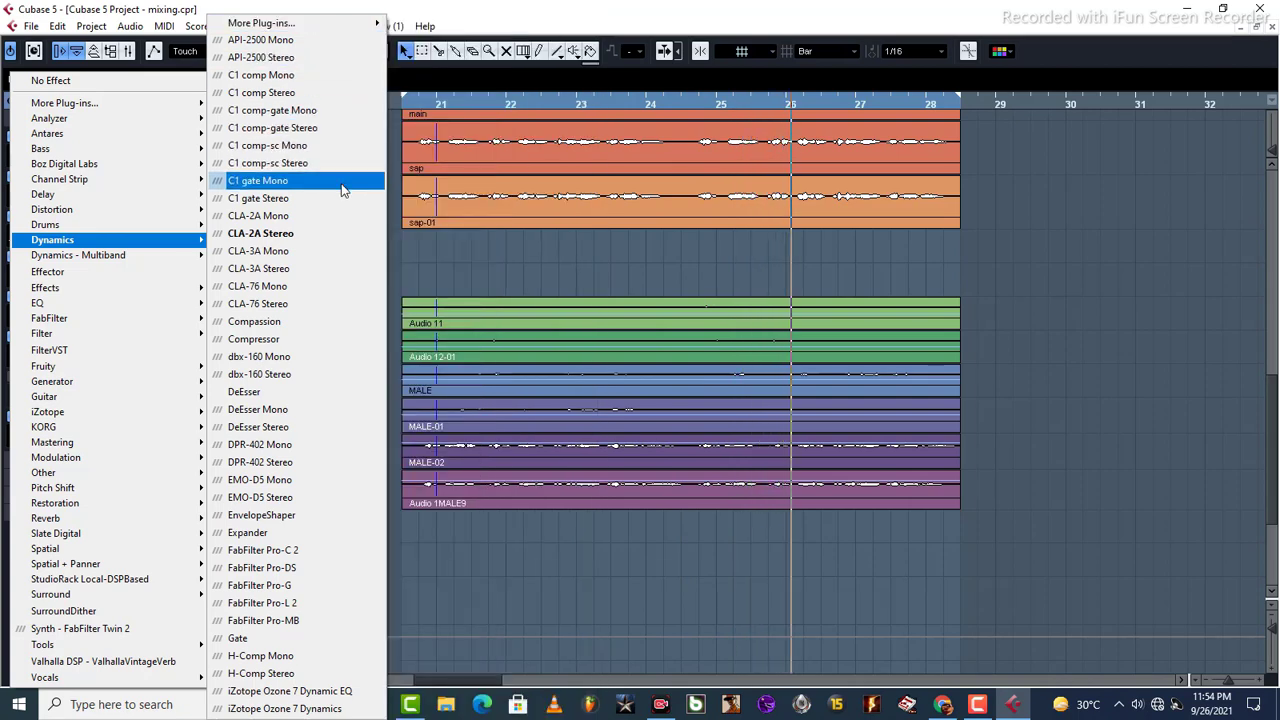
left_click(332, 198)
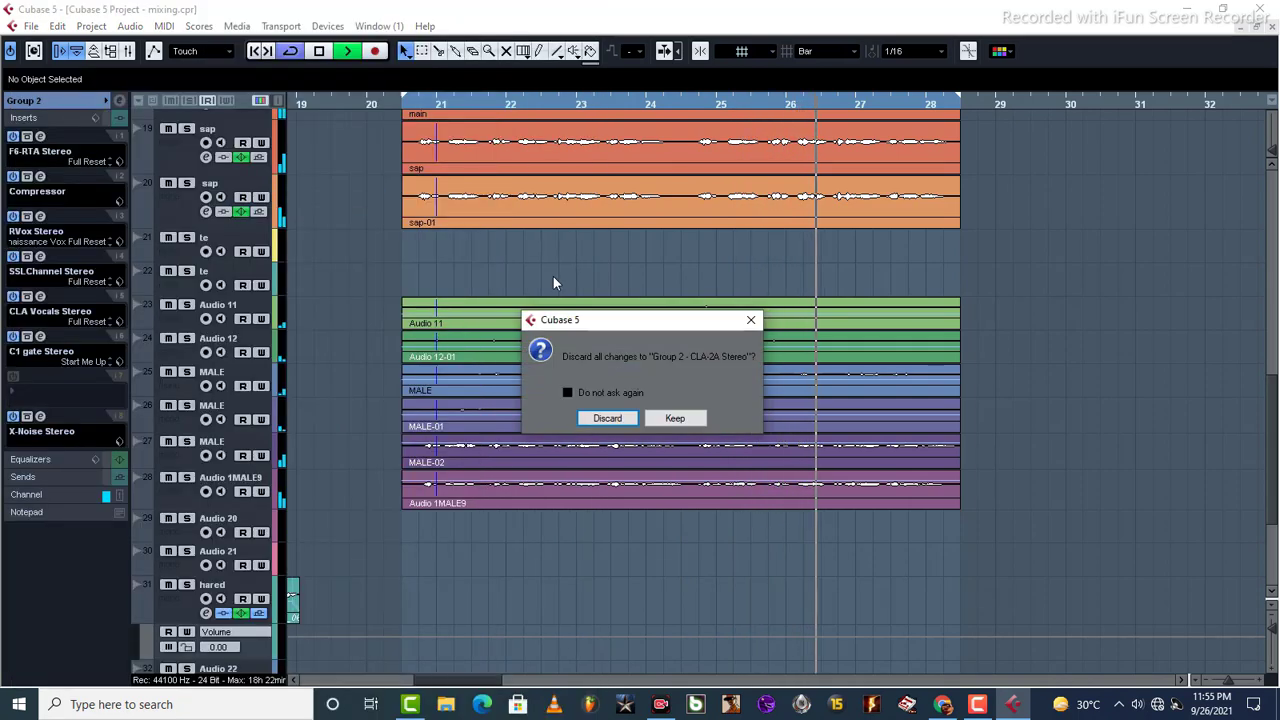
left_click(603, 417)
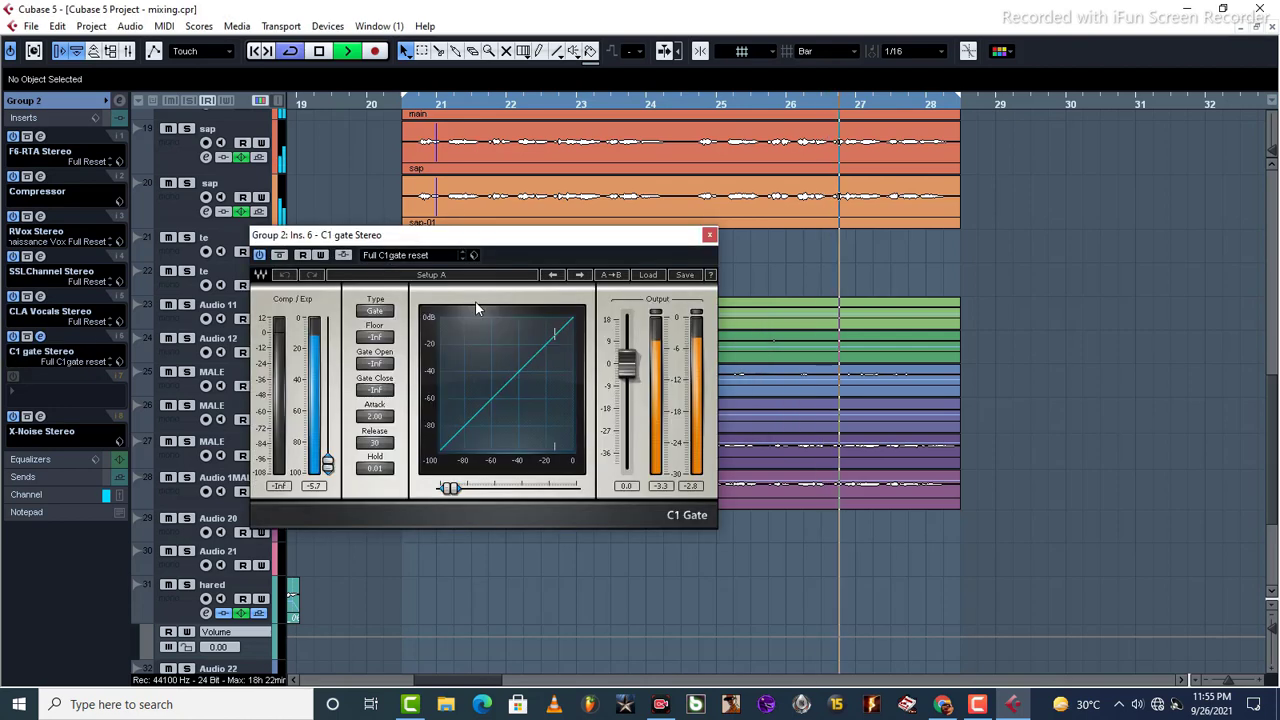
Raise the C1 gate threshold to about -49 dB without loading a preset
left_click(650, 276)
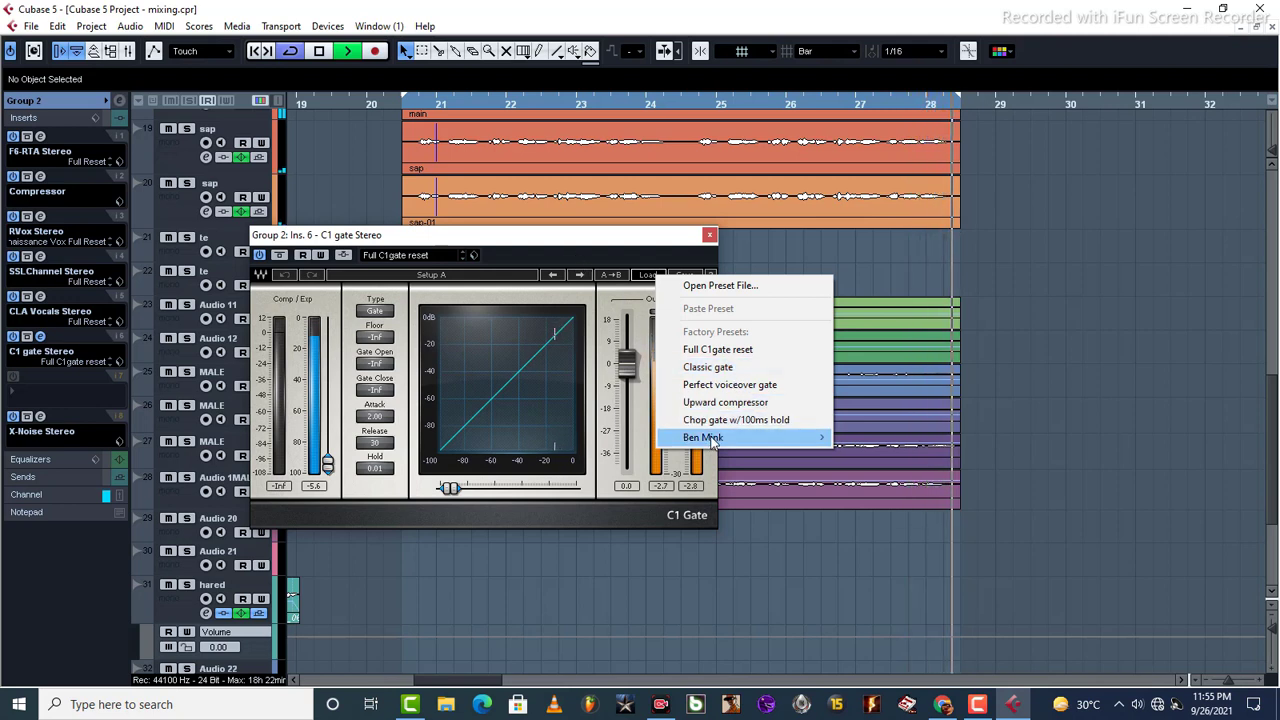
mouse_move(710, 440)
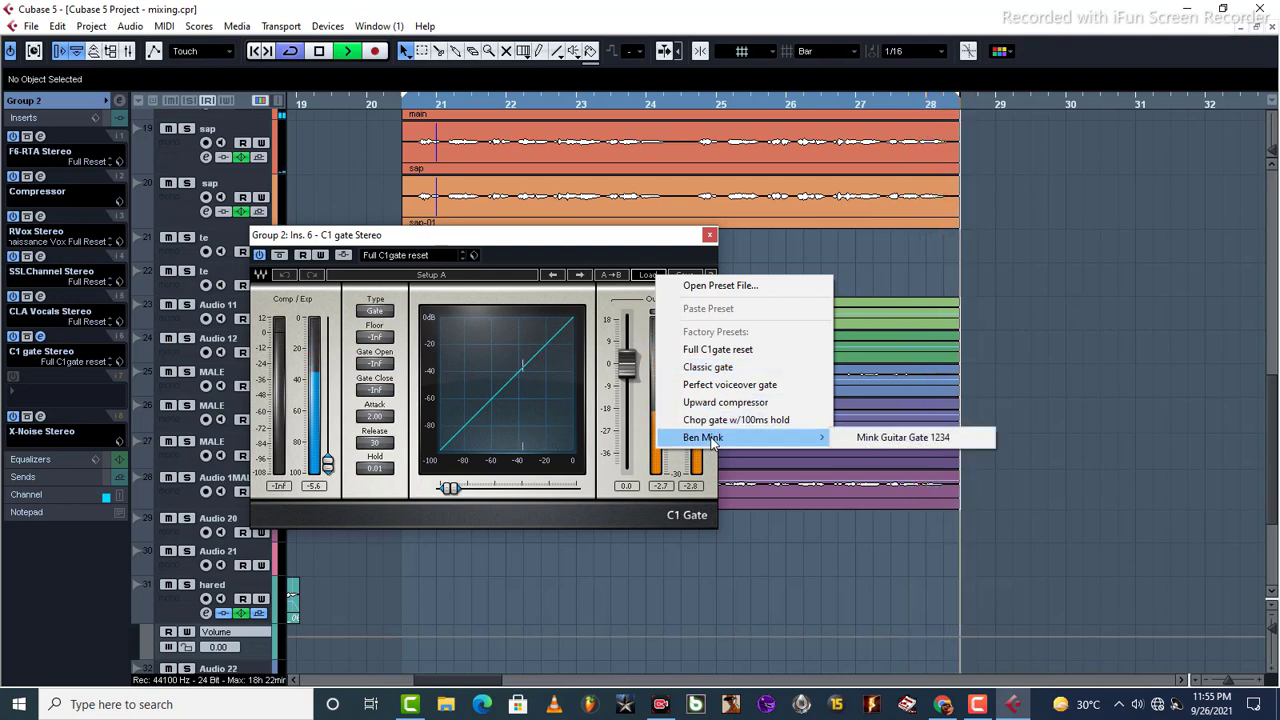
left_click(551, 251)
left_click_drag(464, 492, 503, 498)
left_click(40, 337)
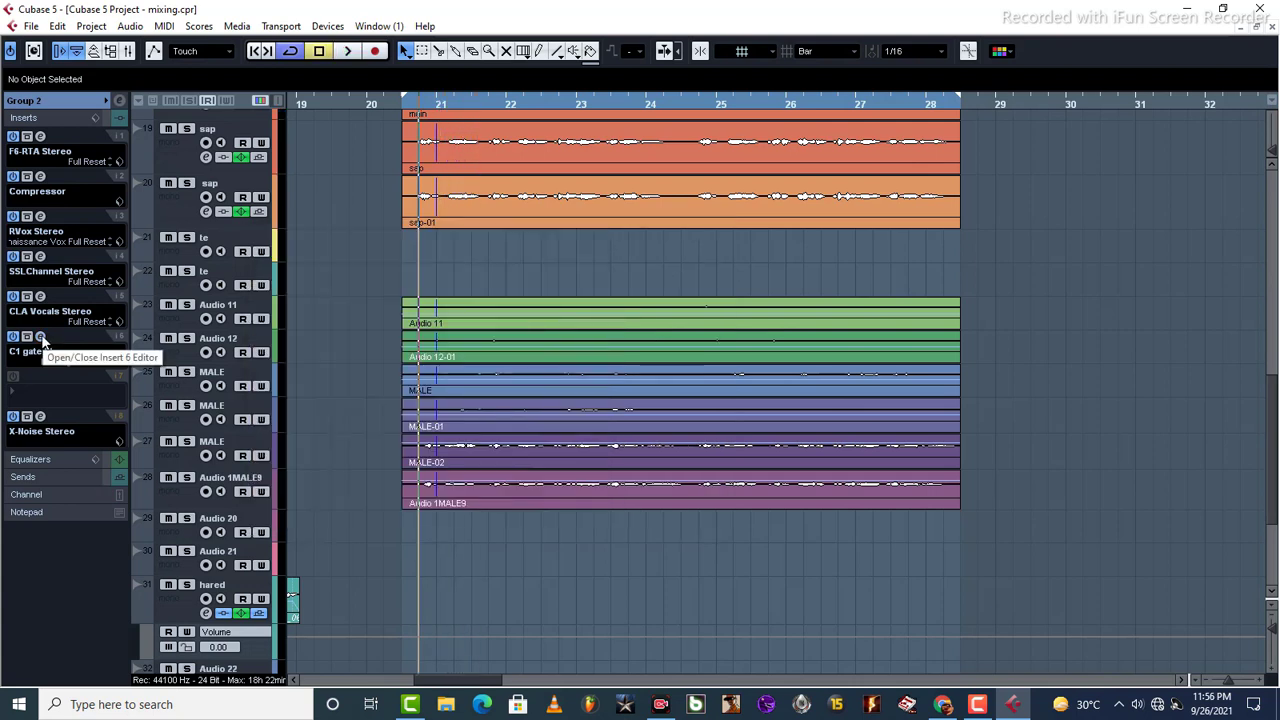
Fine-tune the C1 gate threshold to -27.2 dB while auditioning, then close the editor
left_click(40, 338)
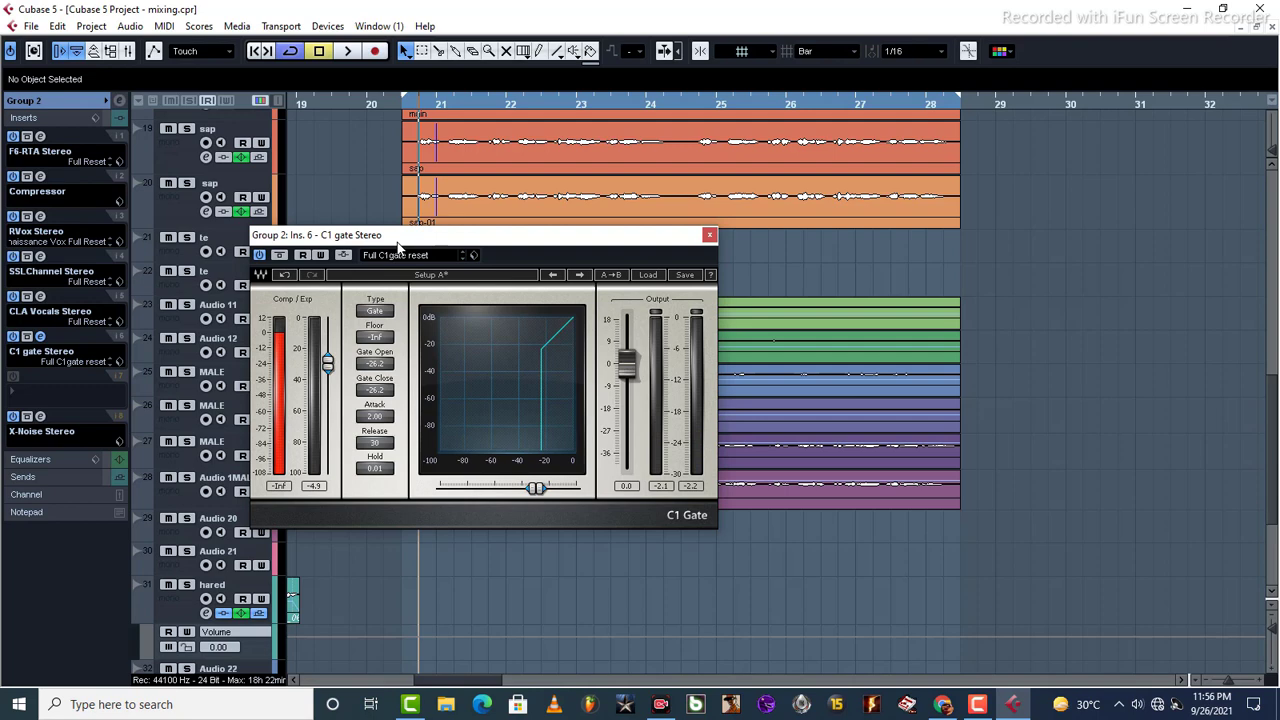
left_click_drag(398, 247, 438, 228)
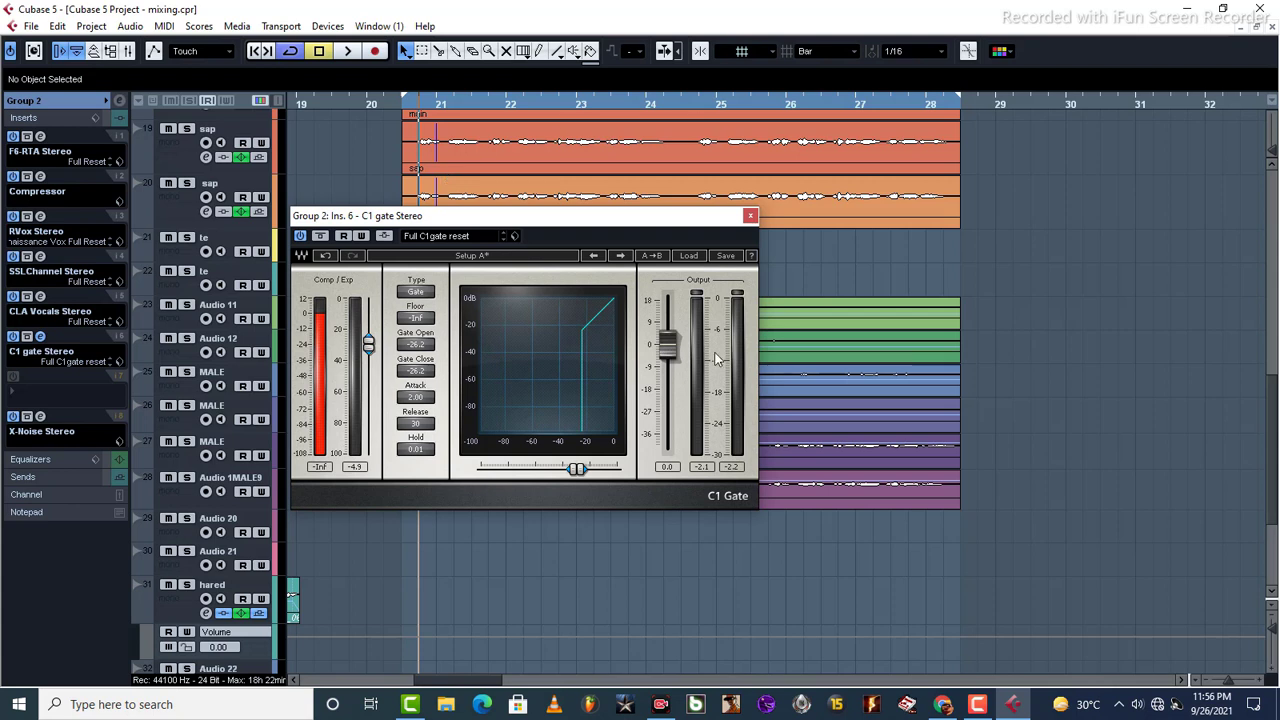
left_click_drag(421, 222, 444, 169)
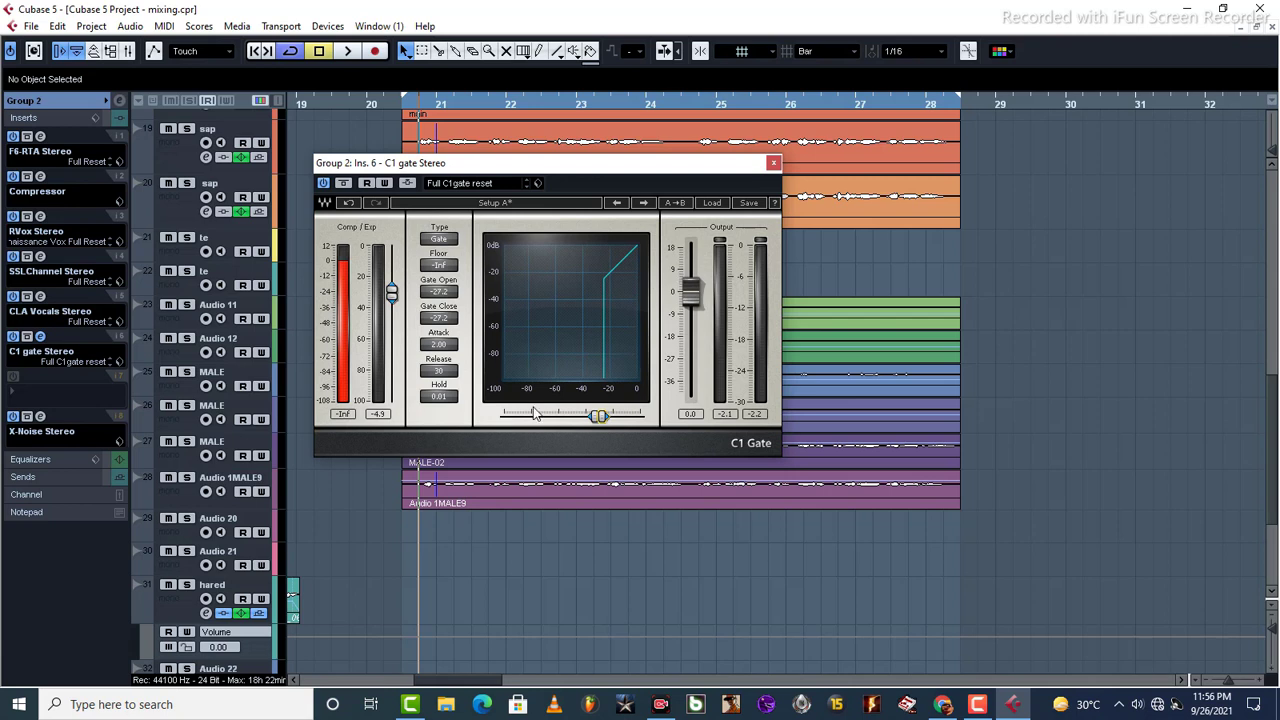
key("space")
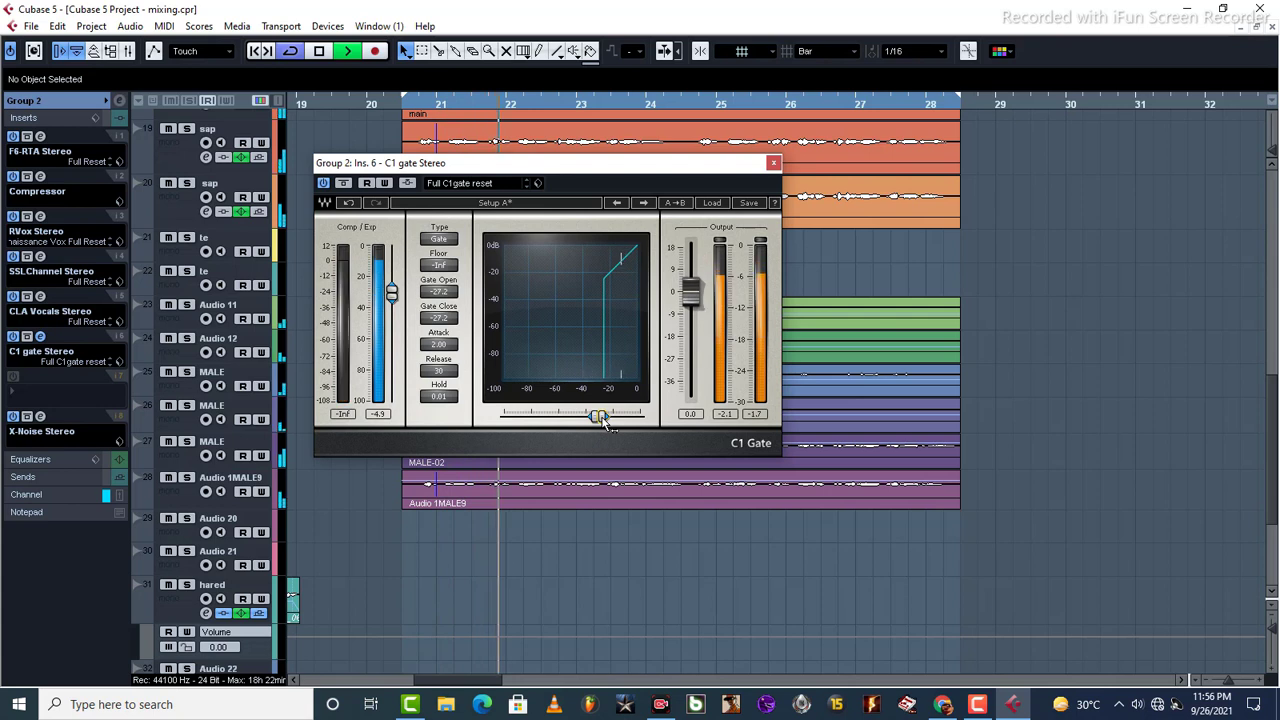
key("space")
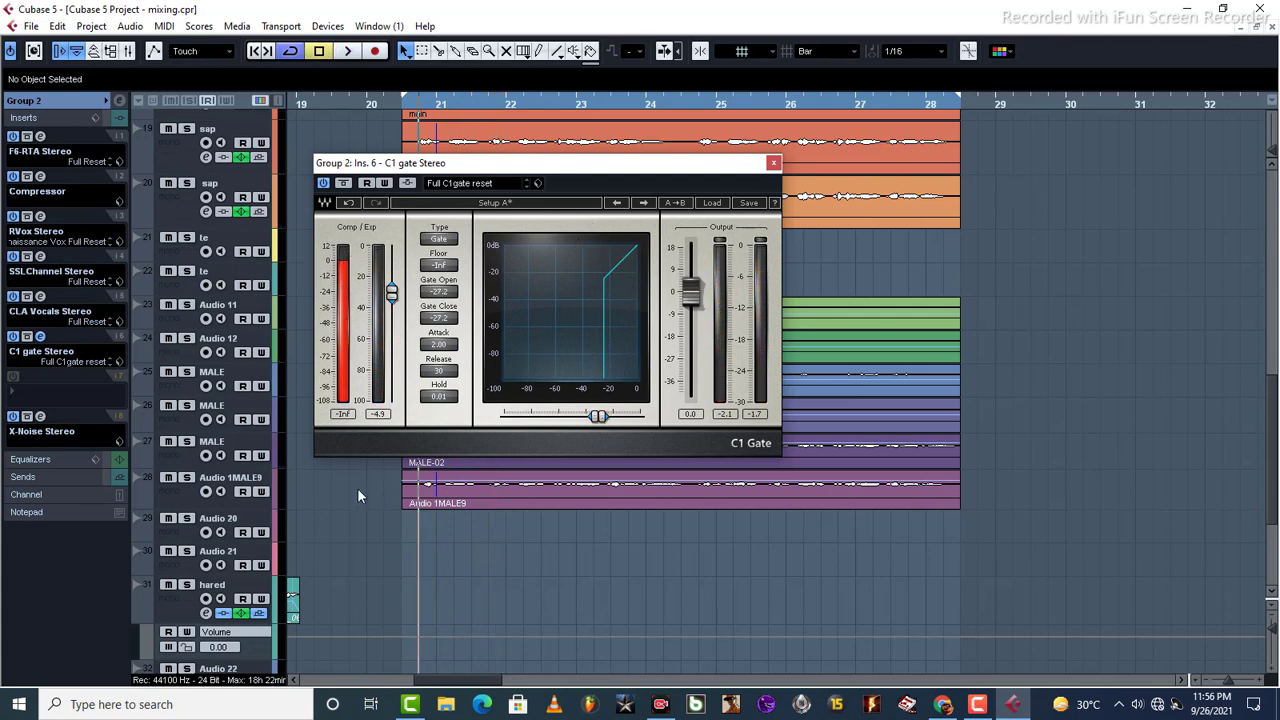
key("space")
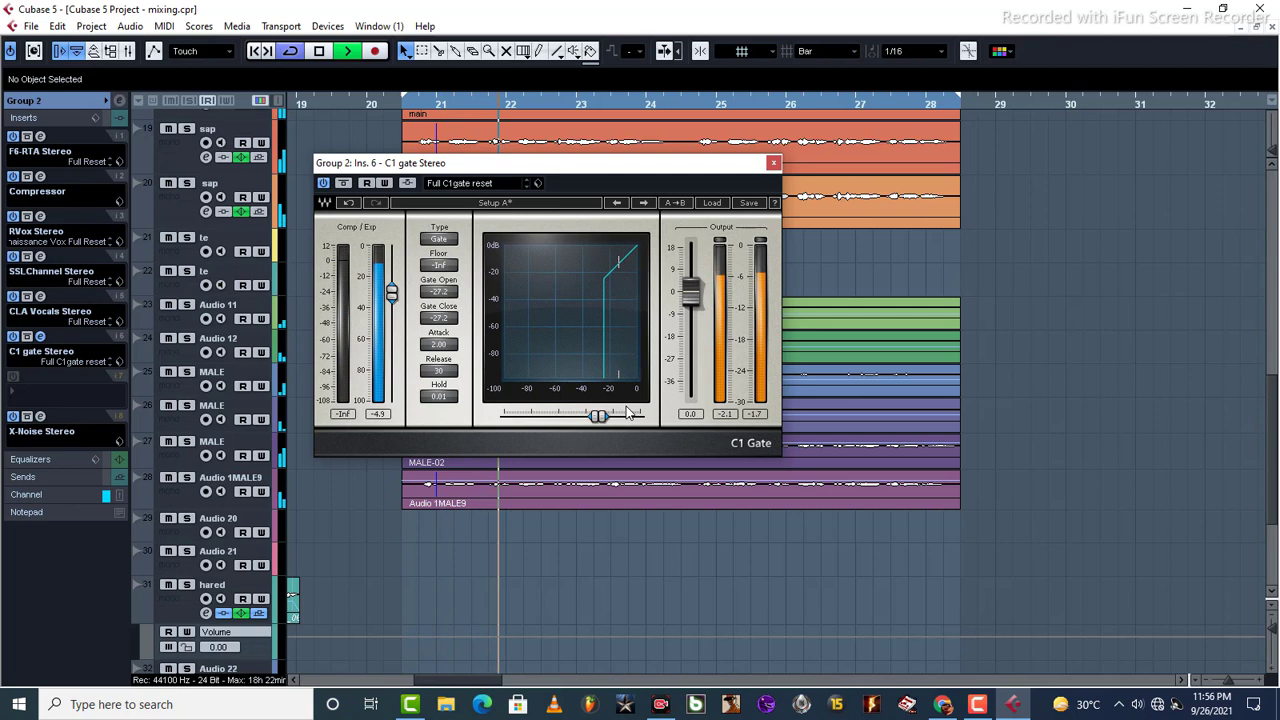
left_click(773, 164)
key("space")
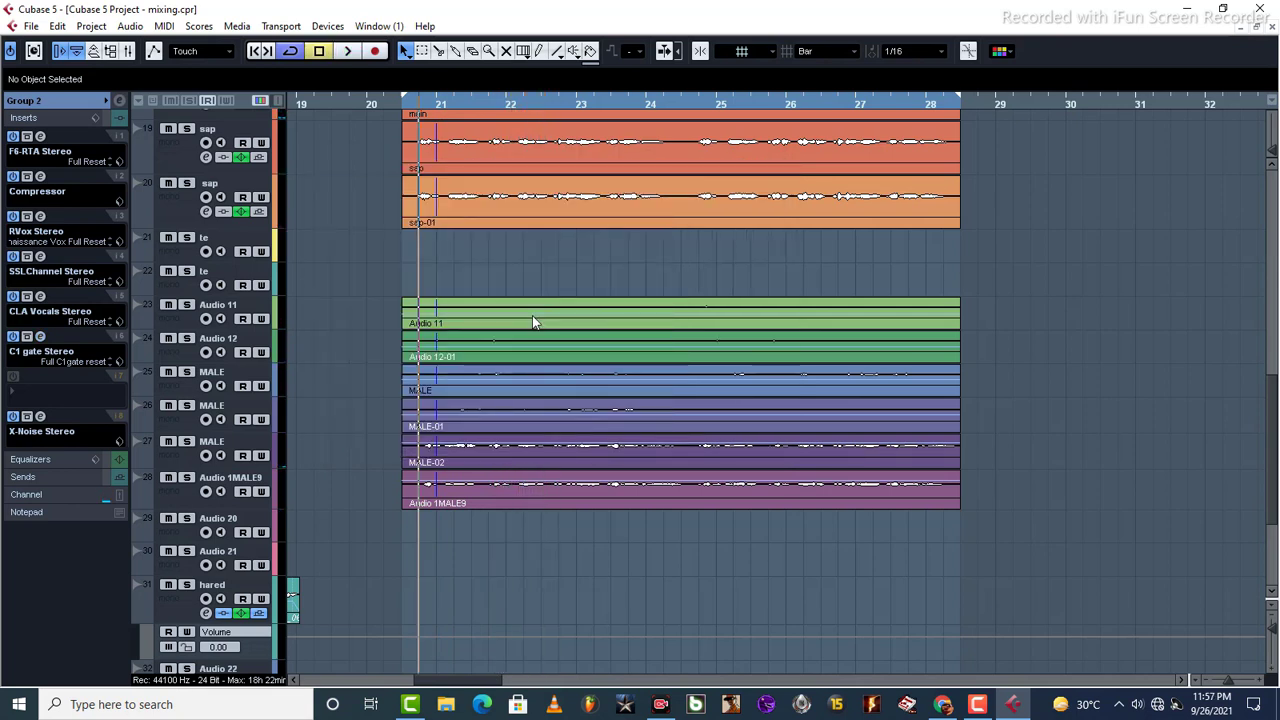